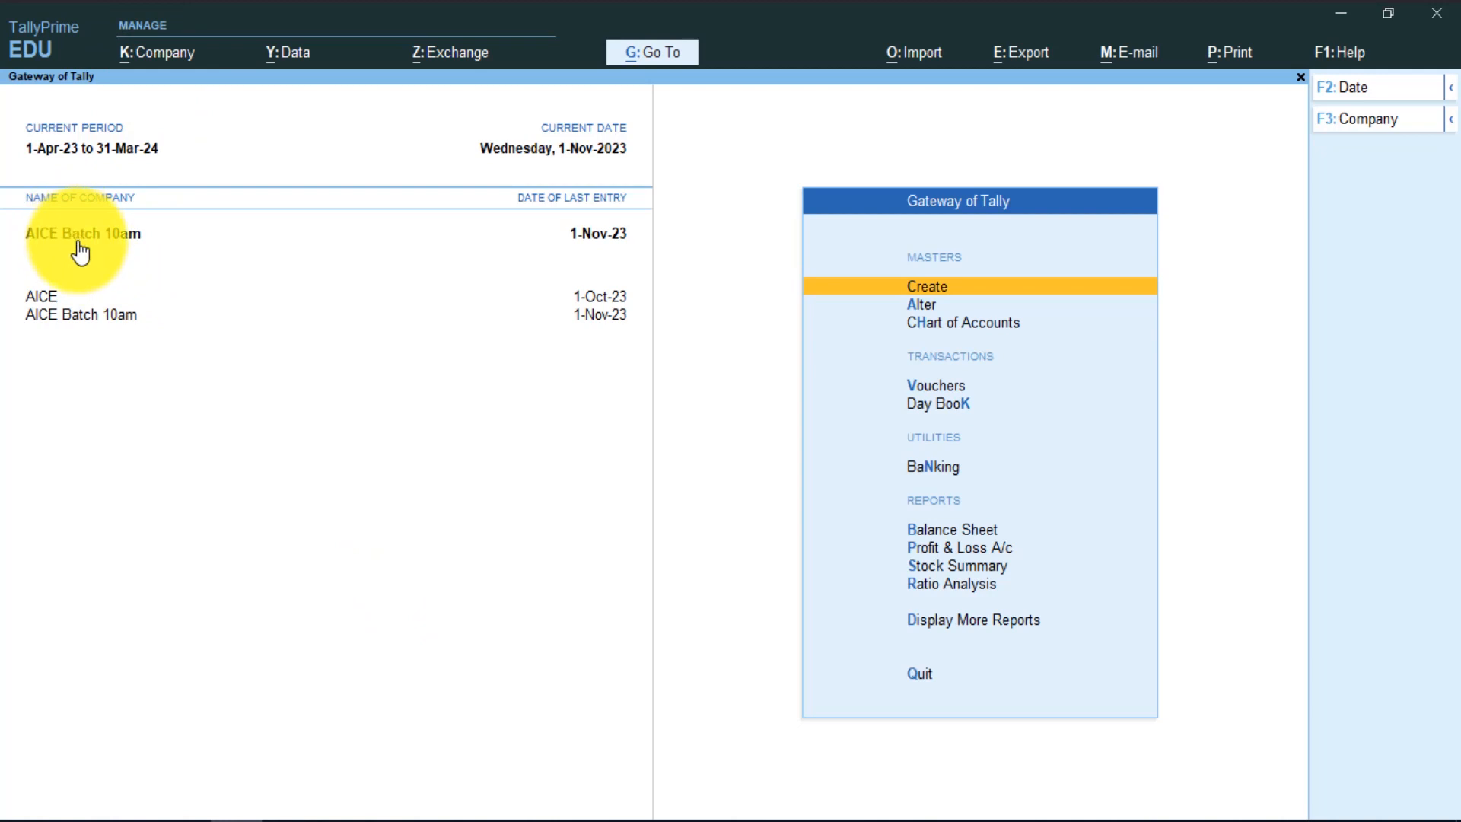
Start creating a master and expand the list of masters to show more types.
{"action": "left_click", "coordinate": [282, 441]}
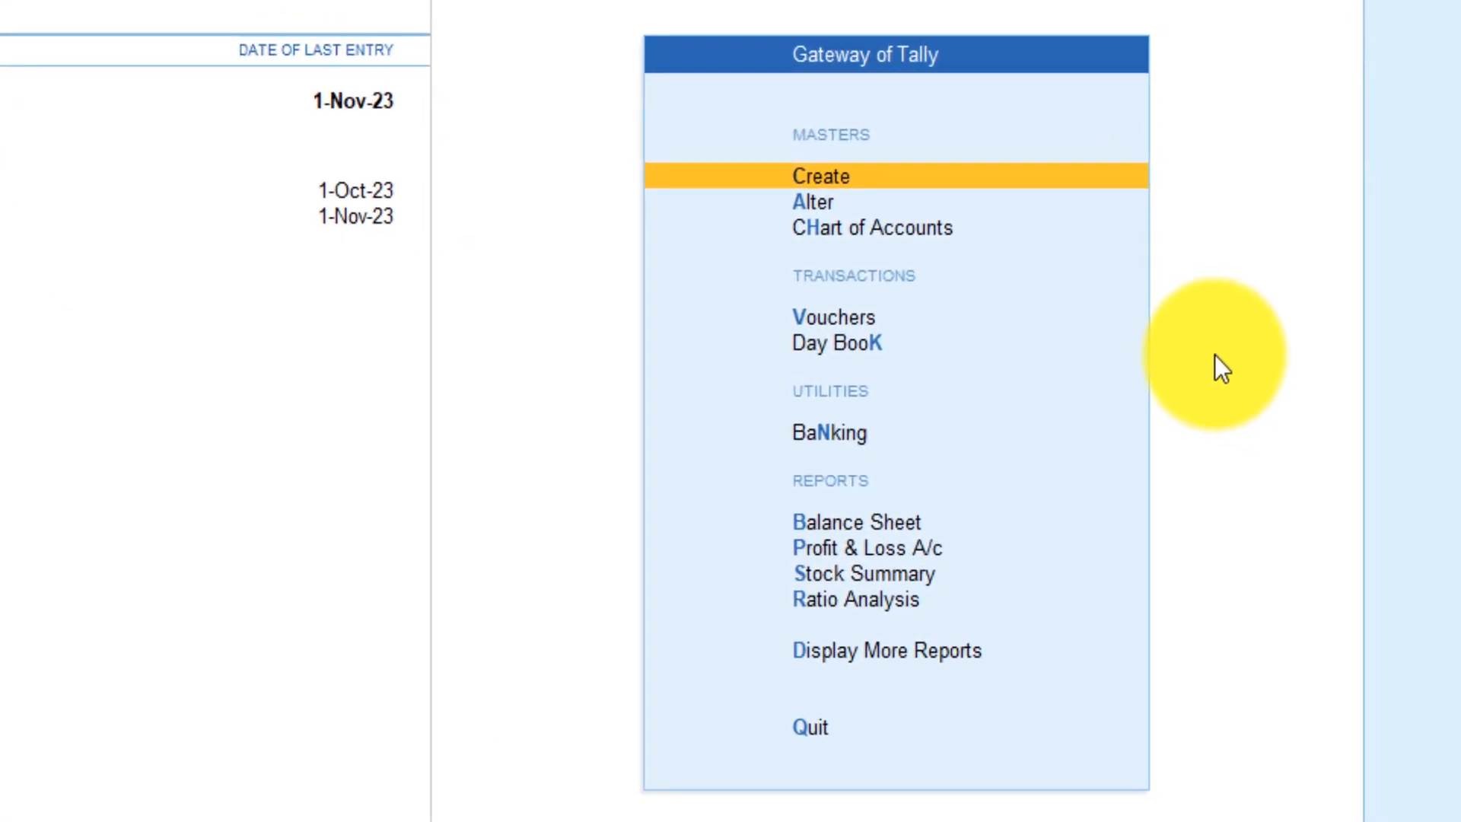
{"action": "key", "text": "Down"}
{"action": "key", "text": "Up"}
{"action": "key", "text": "Return"}
{"action": "key", "text": "Down"}
{"action": "key", "text": "Down"}
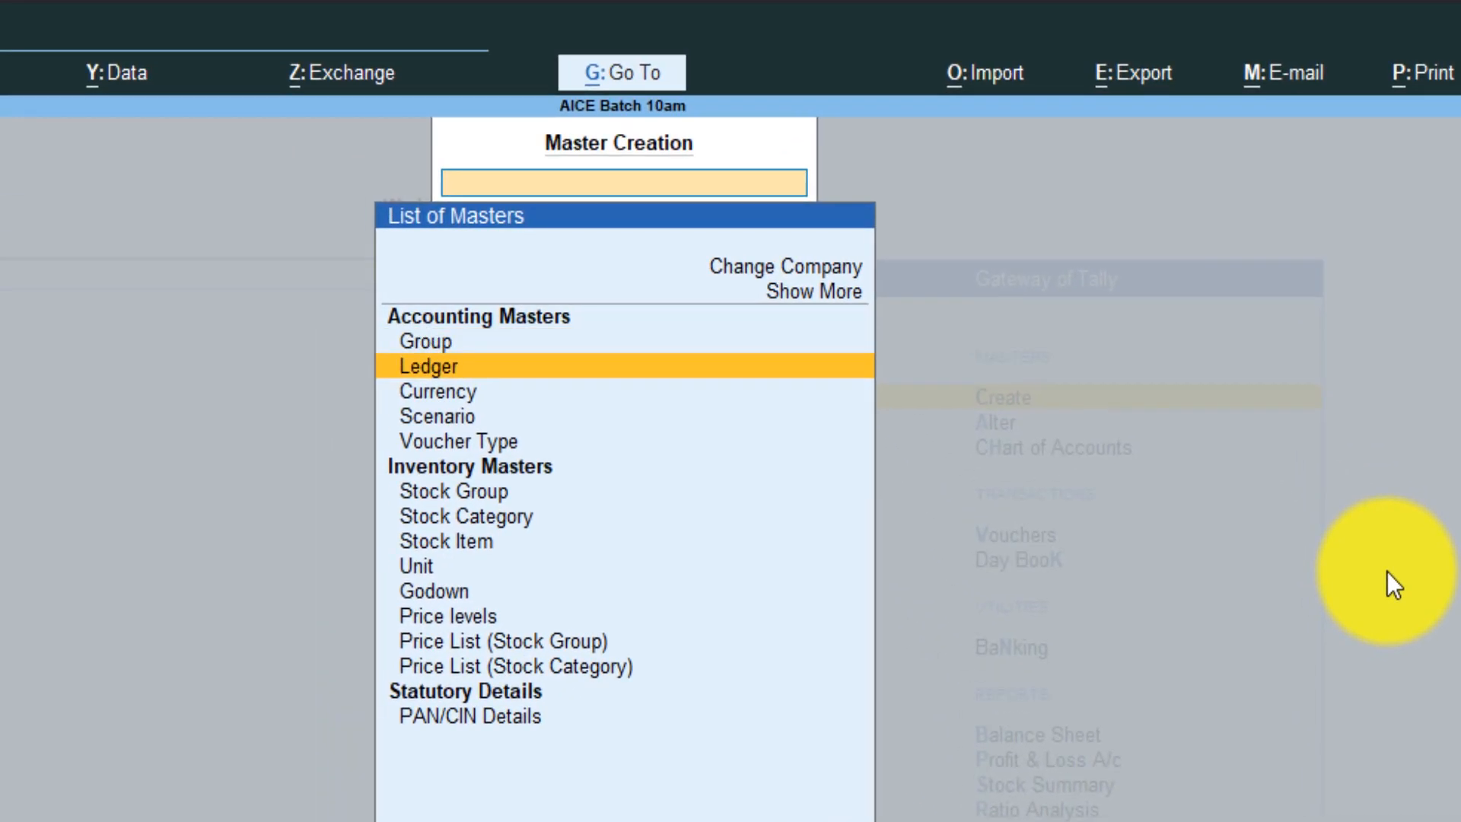
{"action": "key", "text": "Down"}
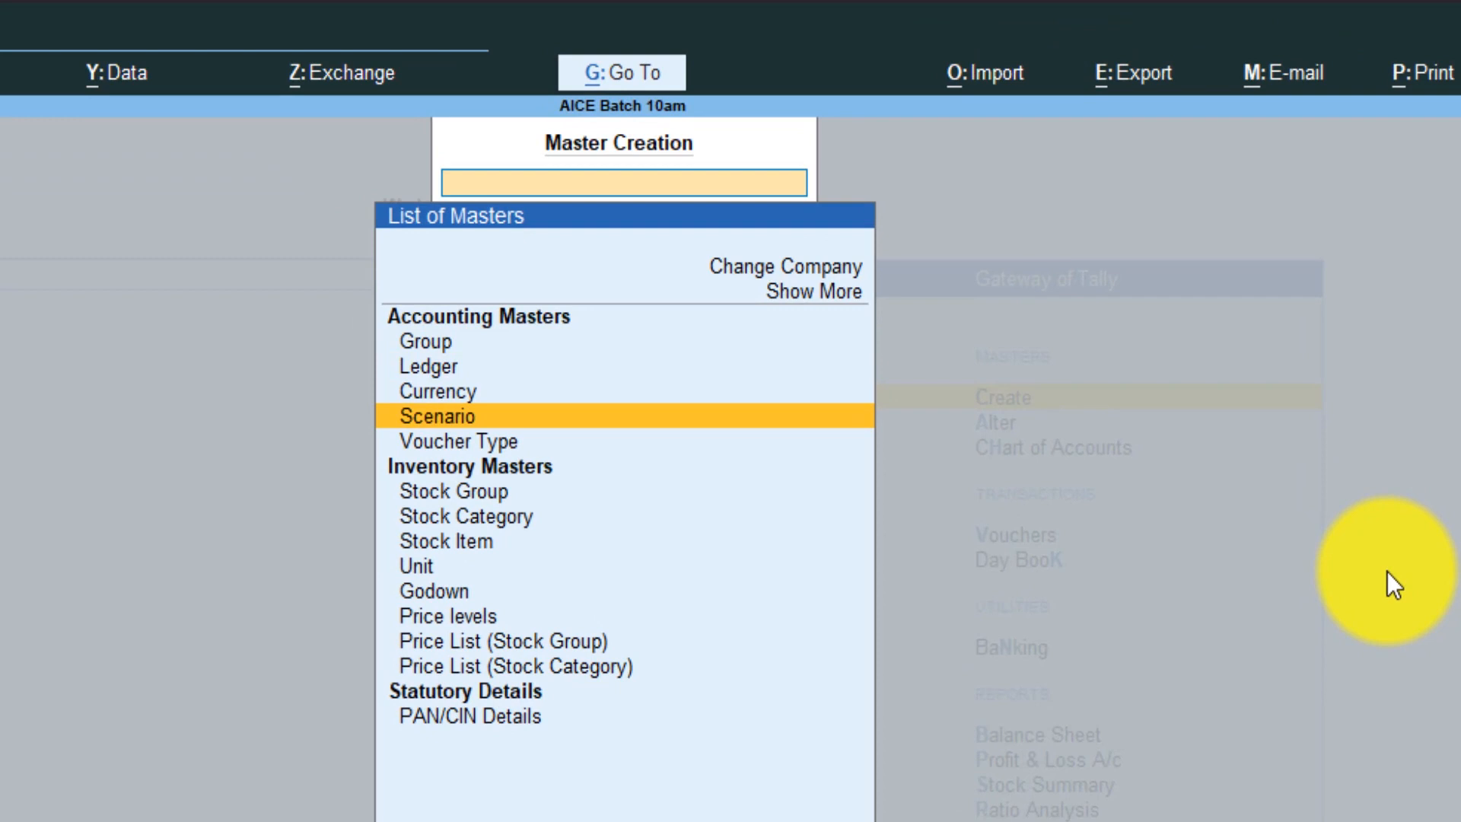
{"action": "key", "text": "Up"}
{"action": "key", "text": "Up"}
{"action": "key", "text": "Up"}
{"action": "key", "text": "Up"}
{"action": "key", "text": "Up"}
{"action": "key", "text": "Return"}
Choose Budget from the accounting masters to begin a new budget.
{"action": "key", "text": "Down"}
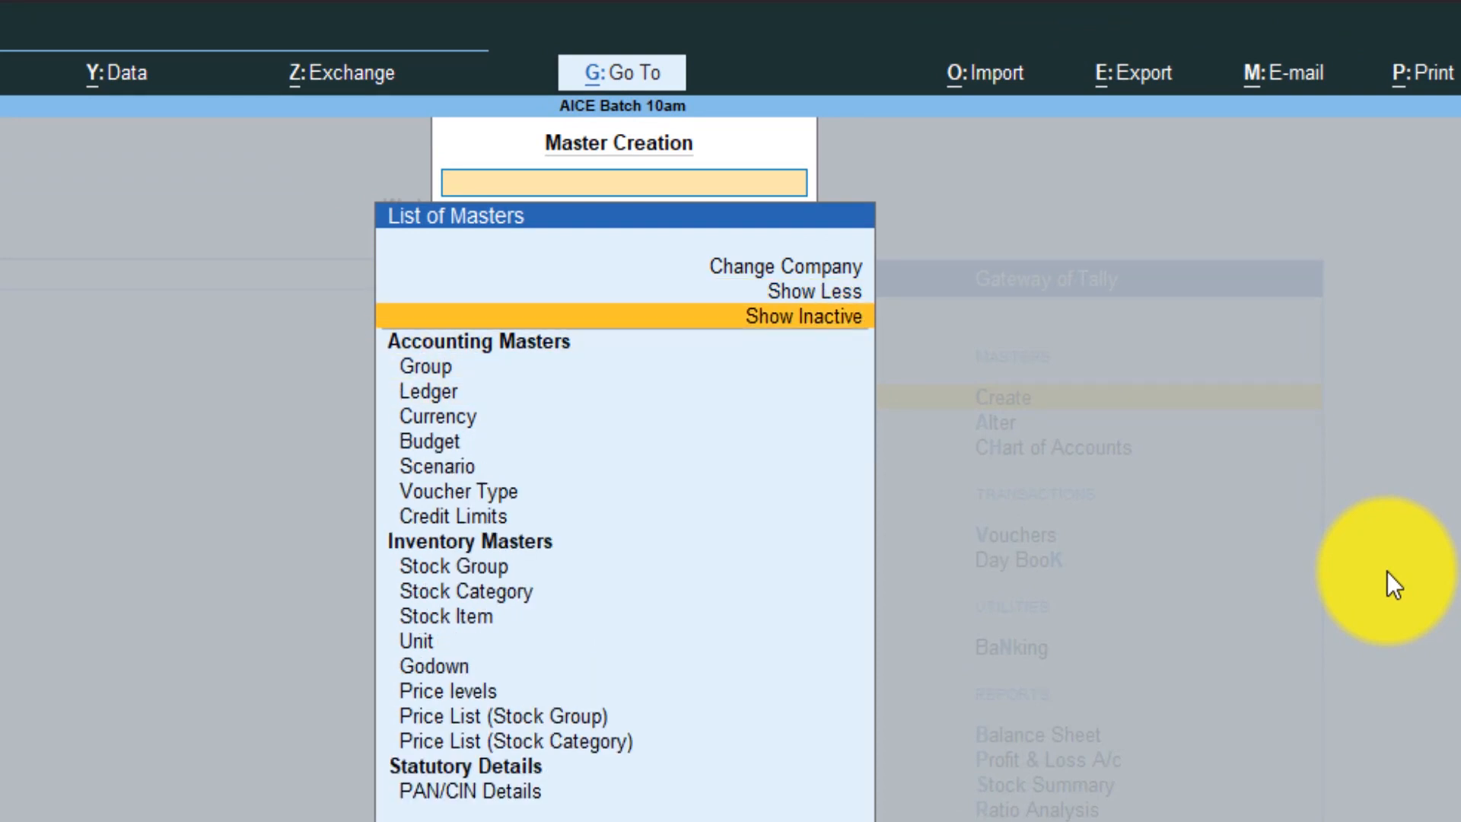
{"action": "key", "text": "Down"}
{"action": "key", "text": "Down"}
{"action": "key", "text": "Down"}
{"action": "key", "text": "Down"}
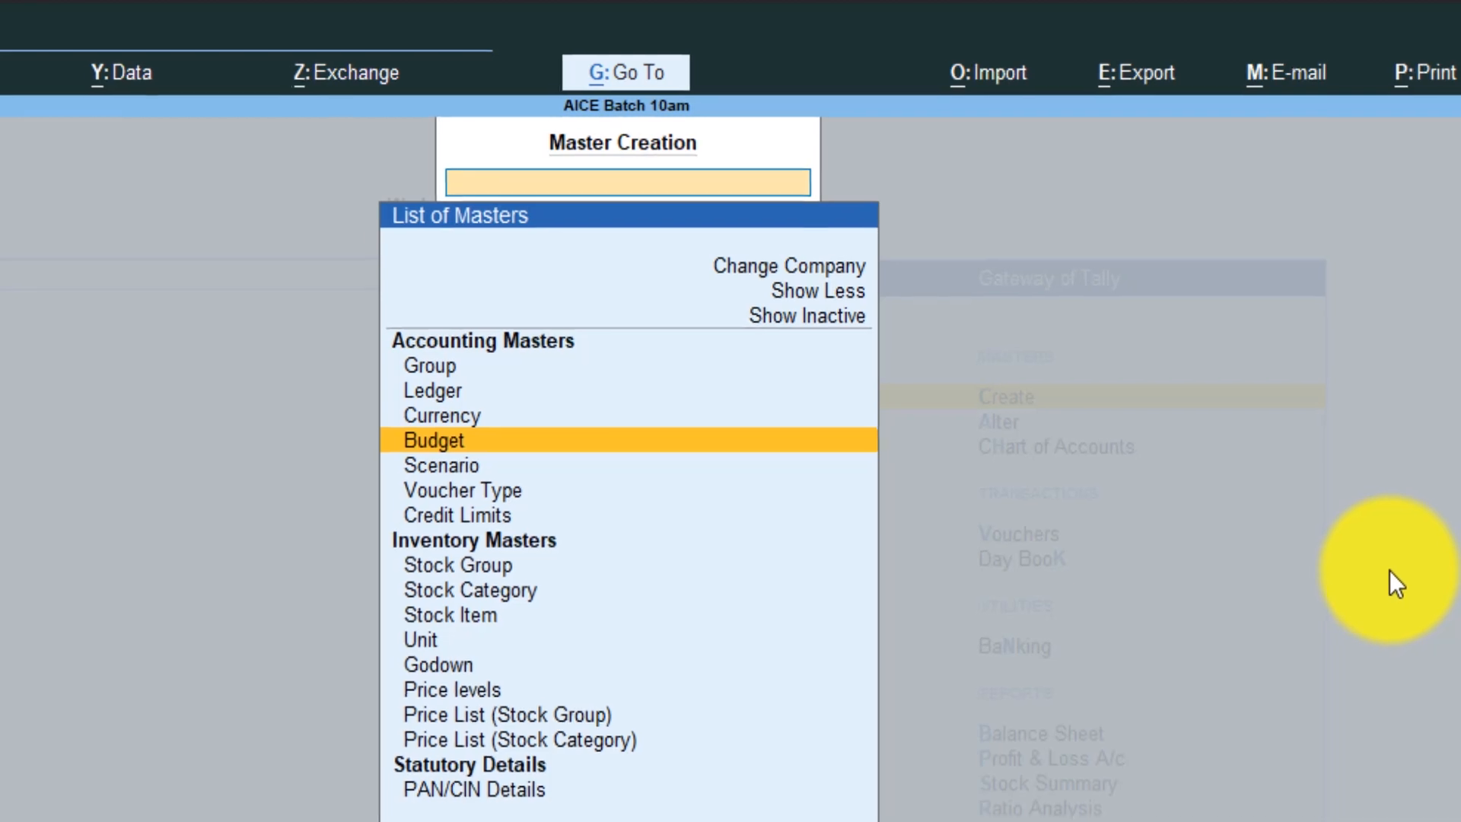
{"action": "key", "text": "Return"}
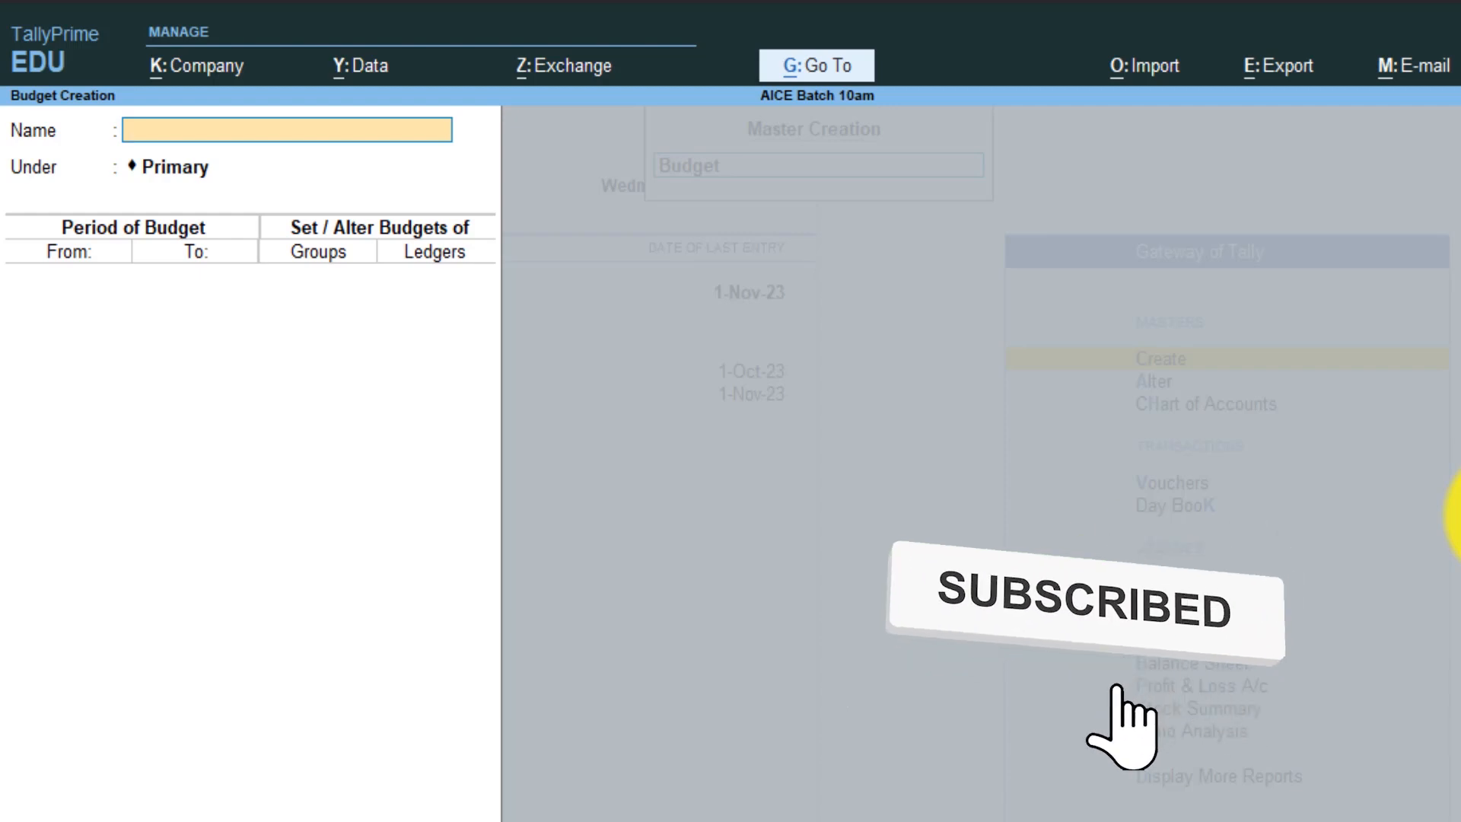
Name the budget "November Budgets" and place it under Primary.
{"action": "type", "text": "November"}
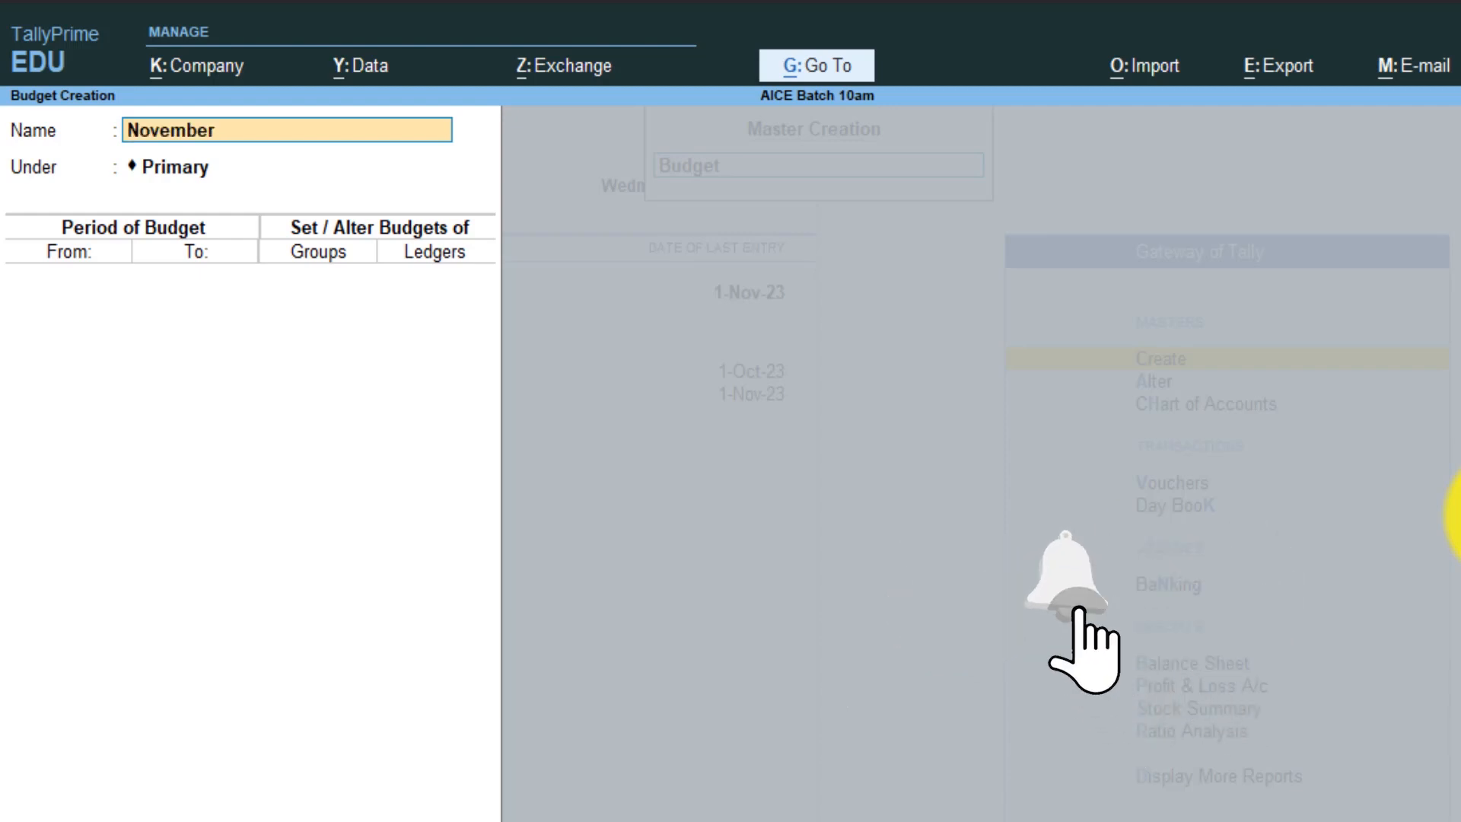
{"action": "type", "text": " Budgets"}
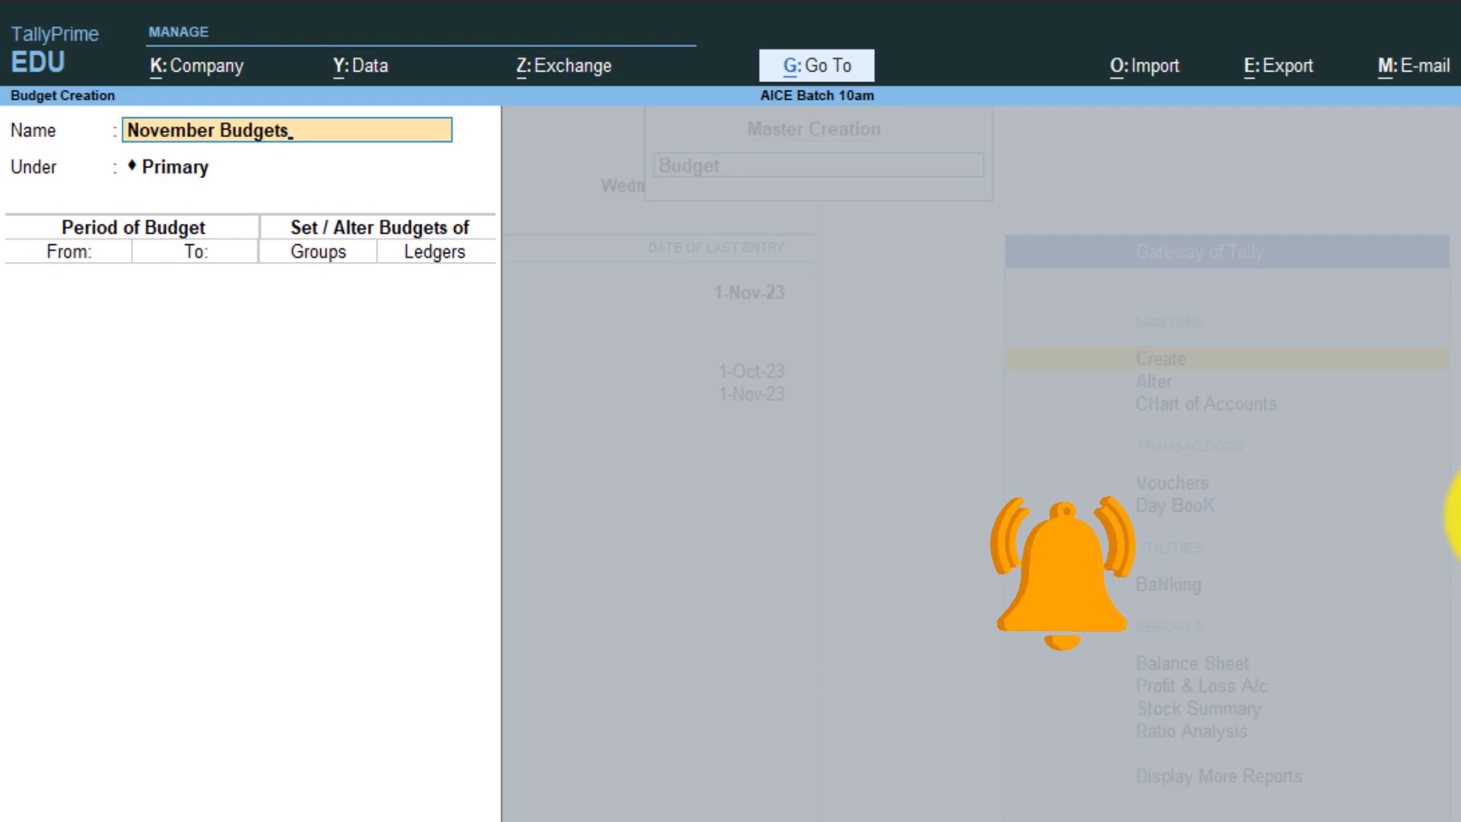
{"action": "key", "text": "Return"}
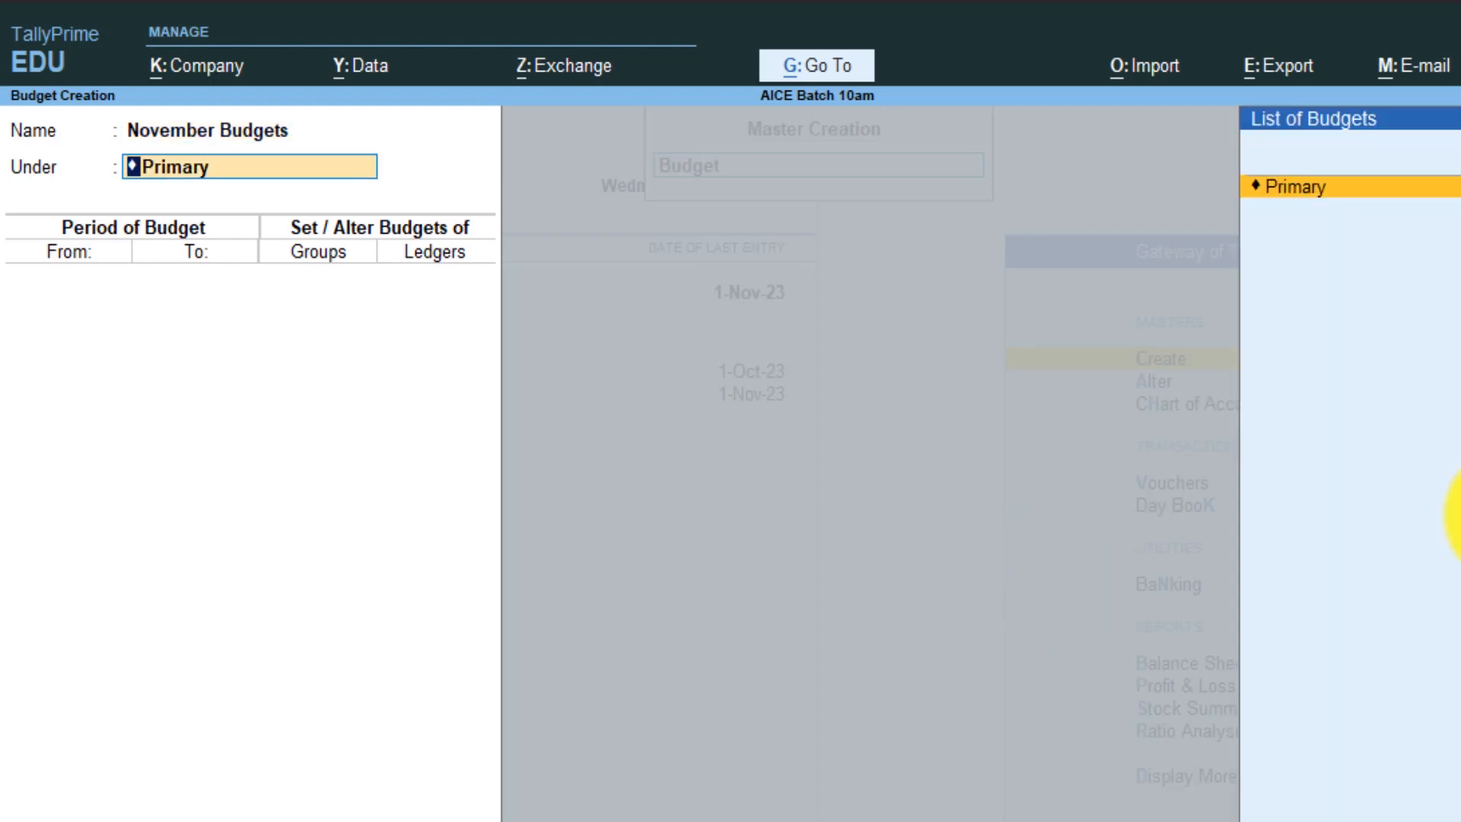
{"action": "key", "text": "Return"}
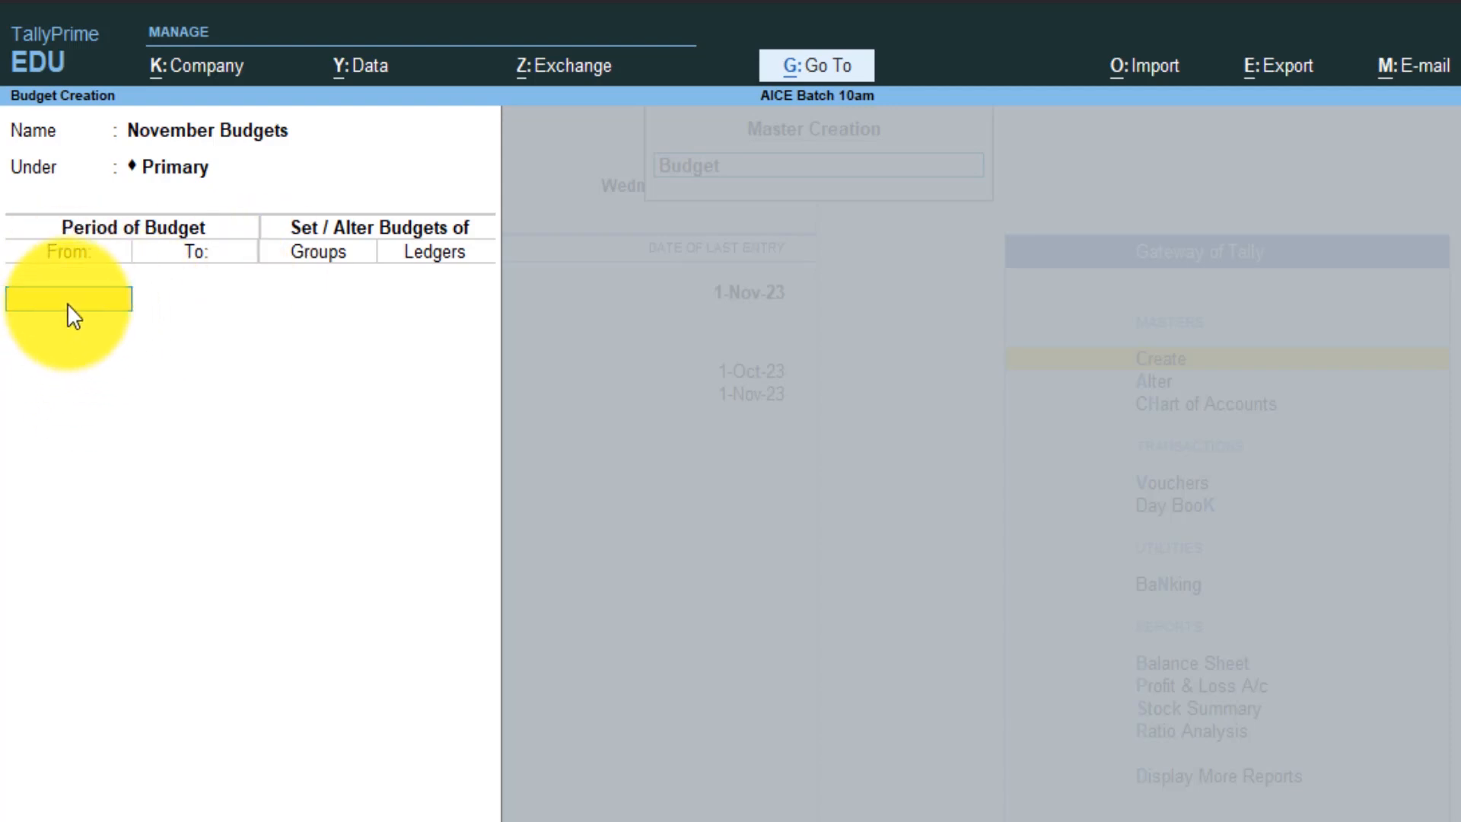
Set the budget period from 1-Nov-23 to 1-Dec-23.
{"action": "left_click", "coordinate": [196, 306]}
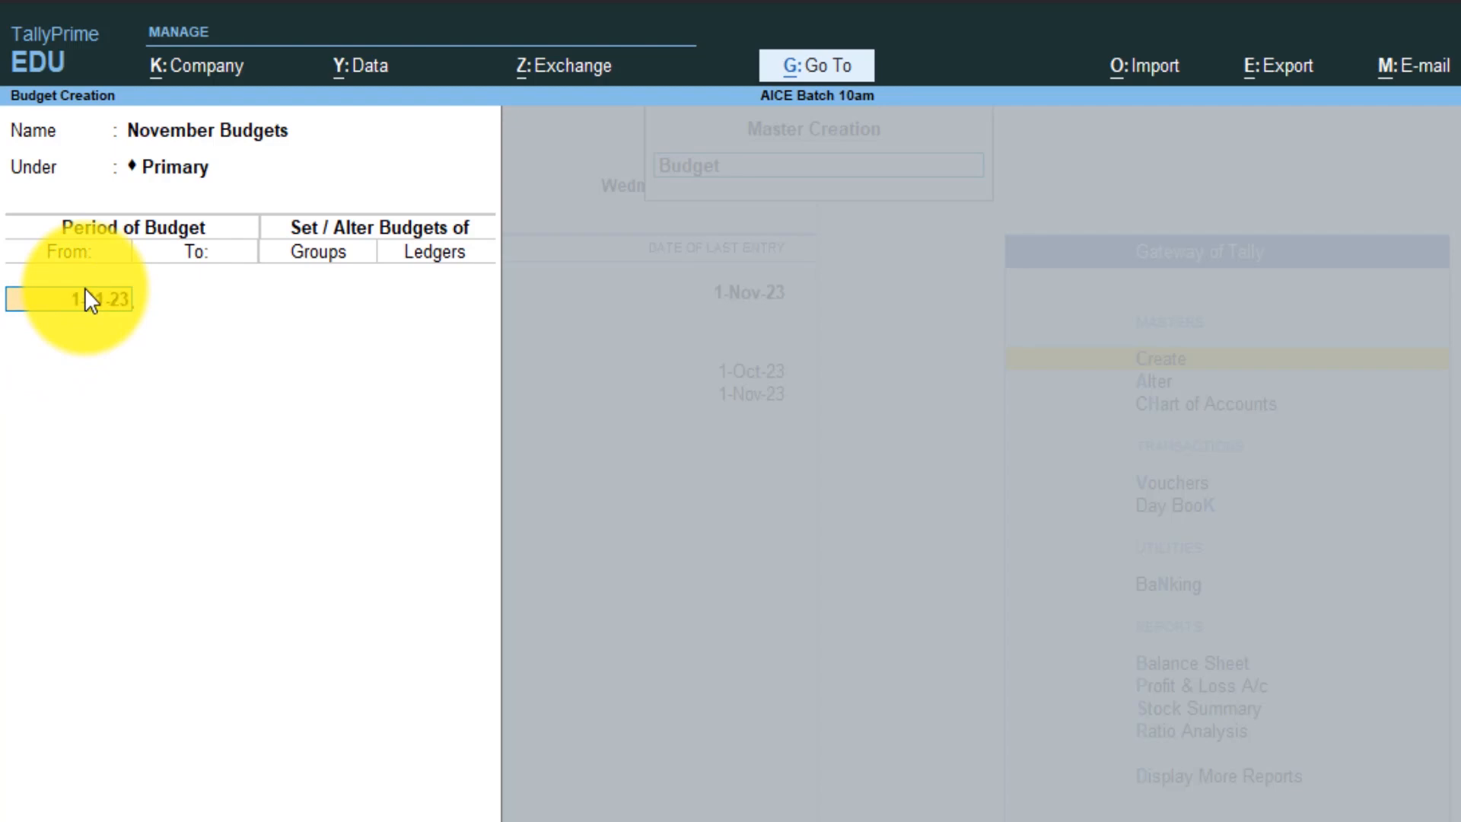
{"action": "key", "text": "Return"}
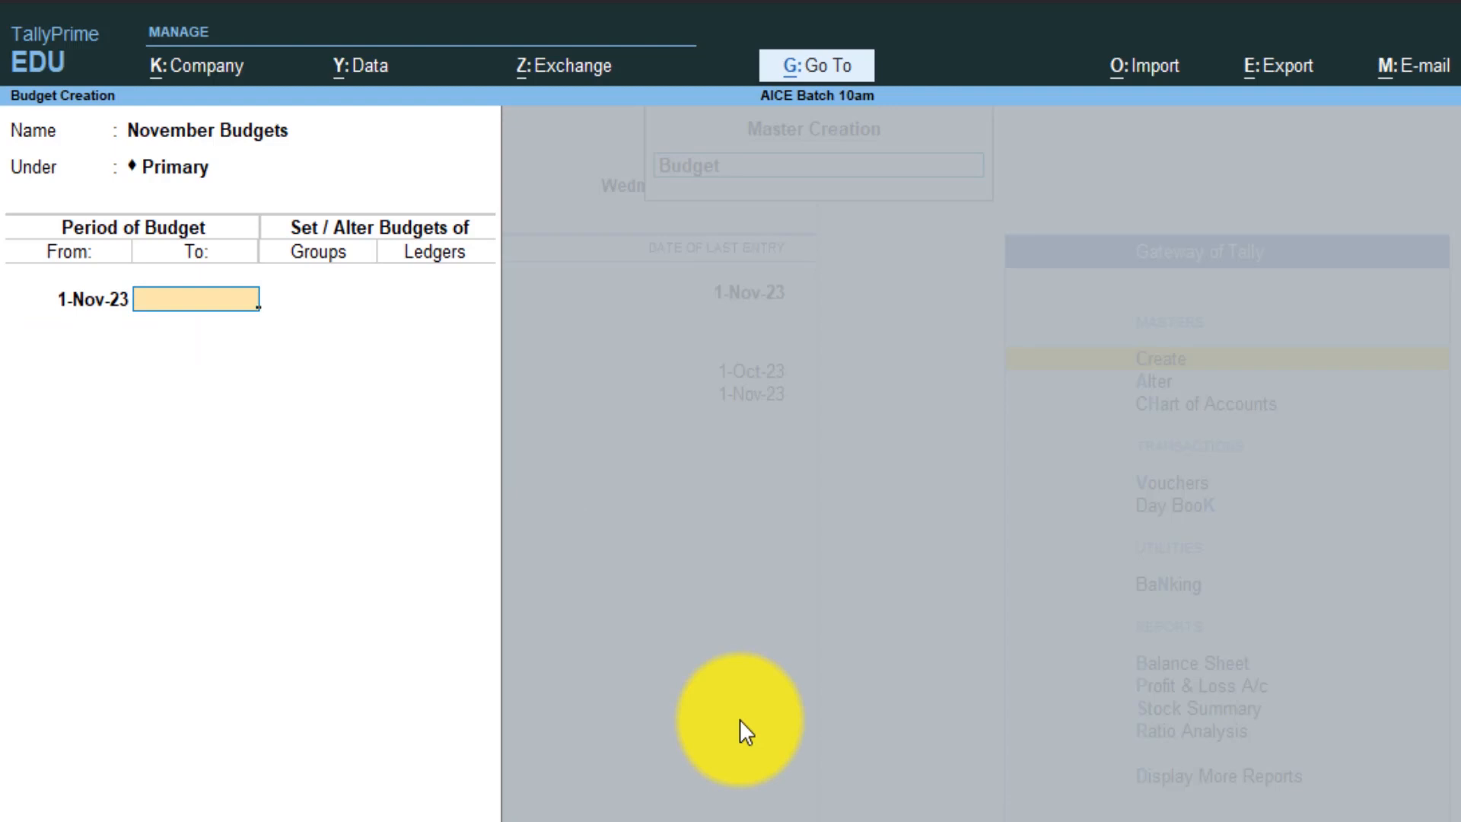
{"action": "left_click", "coordinate": [204, 302]}
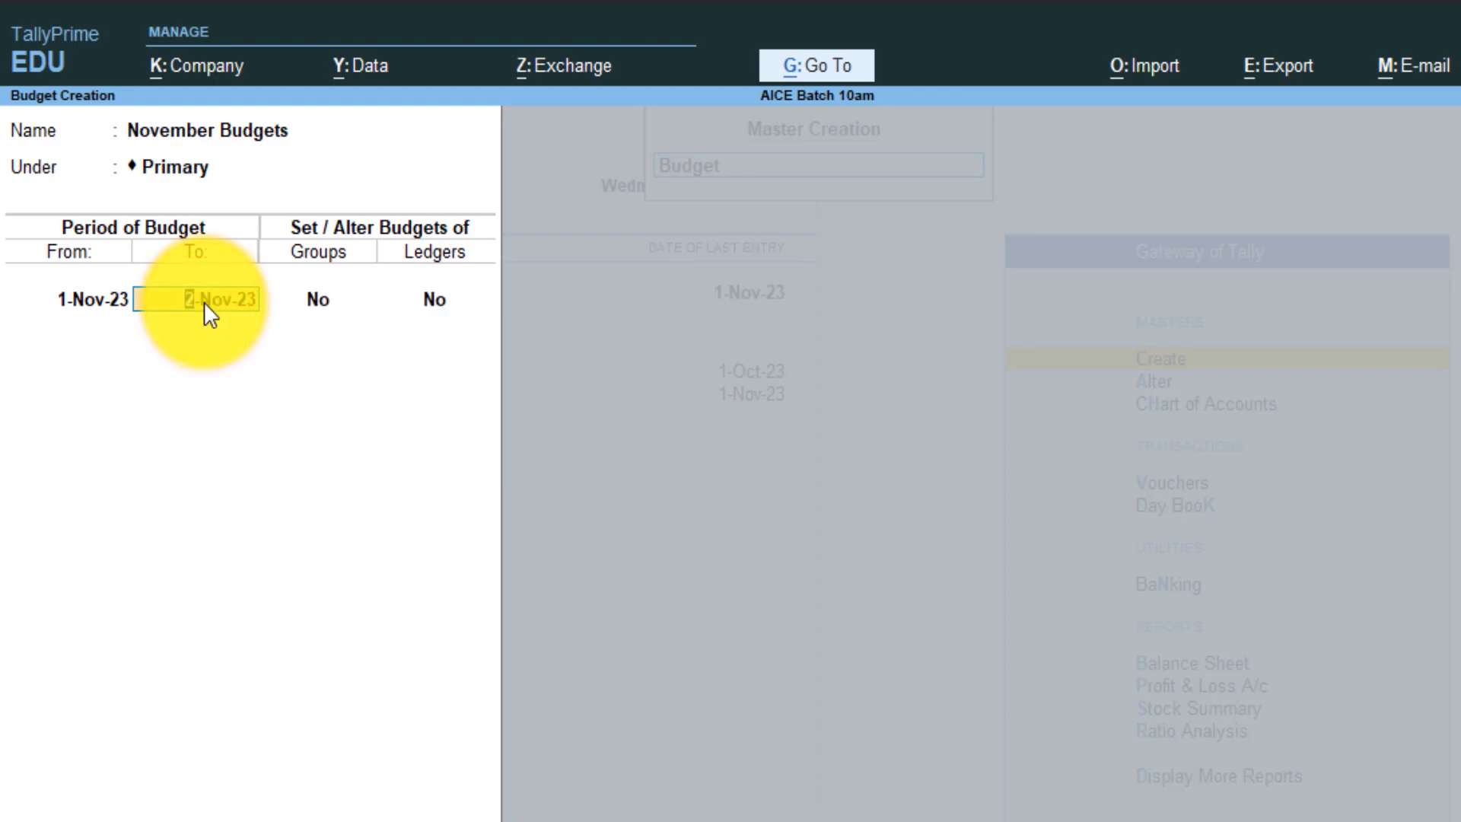
{"action": "type", "text": "1-12-23"}
{"action": "key", "text": "Return"}
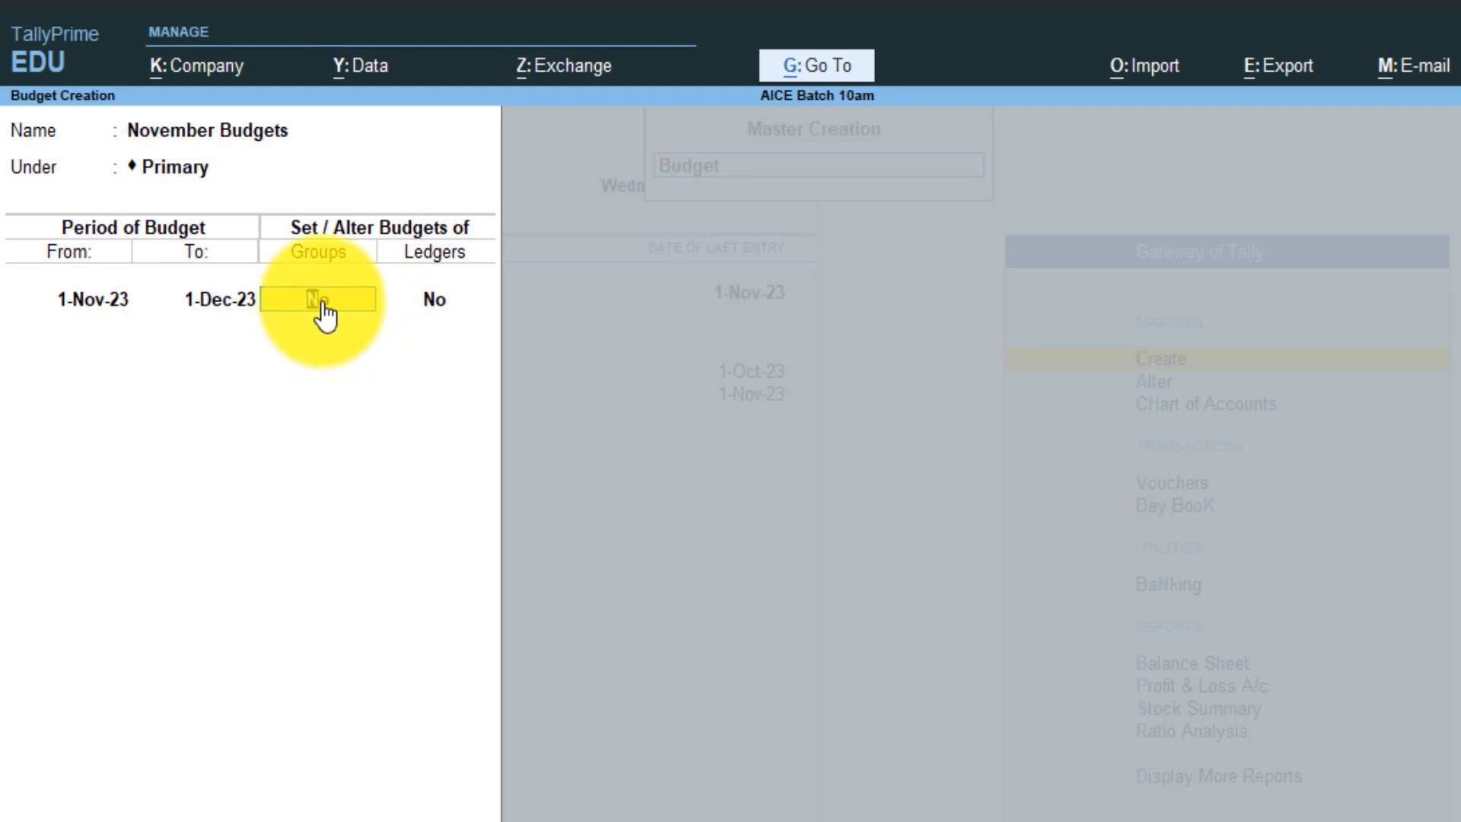
Set budgets of Groups to Yes for this period and bring up the list of groups.
{"action": "type", "text": "y"}
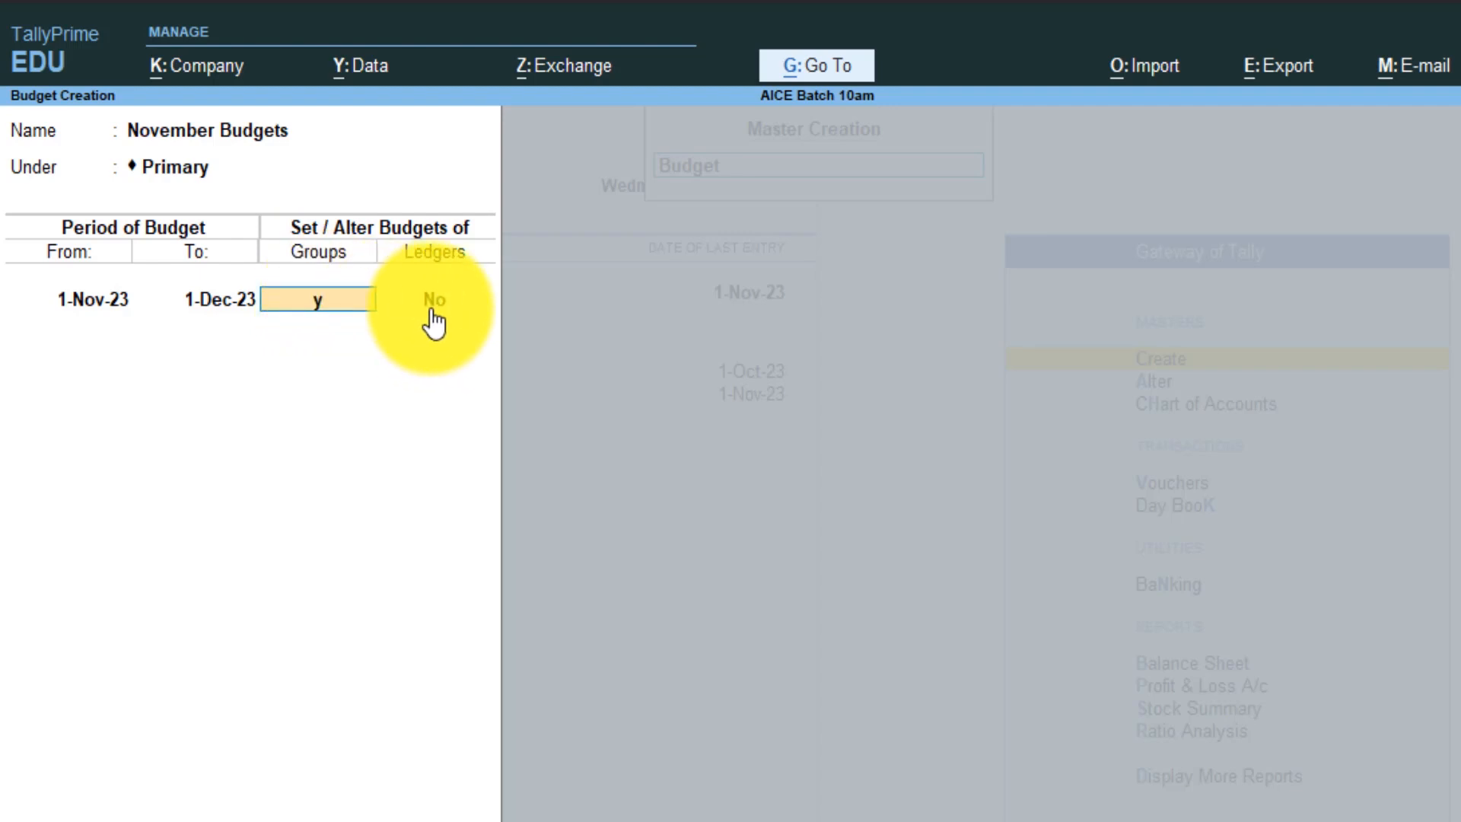
{"action": "key", "text": "Return"}
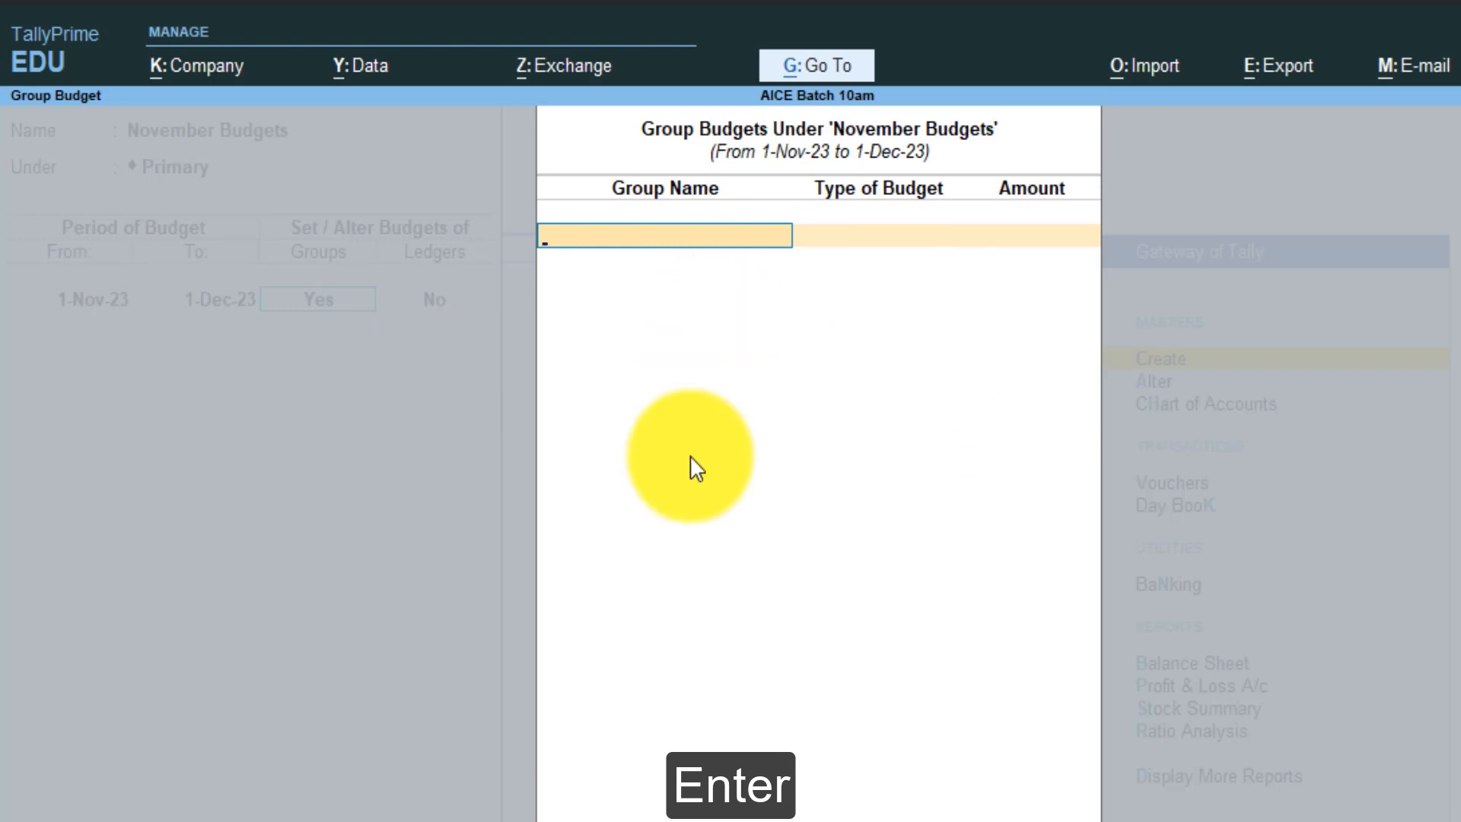
{"action": "key", "text": "space"}
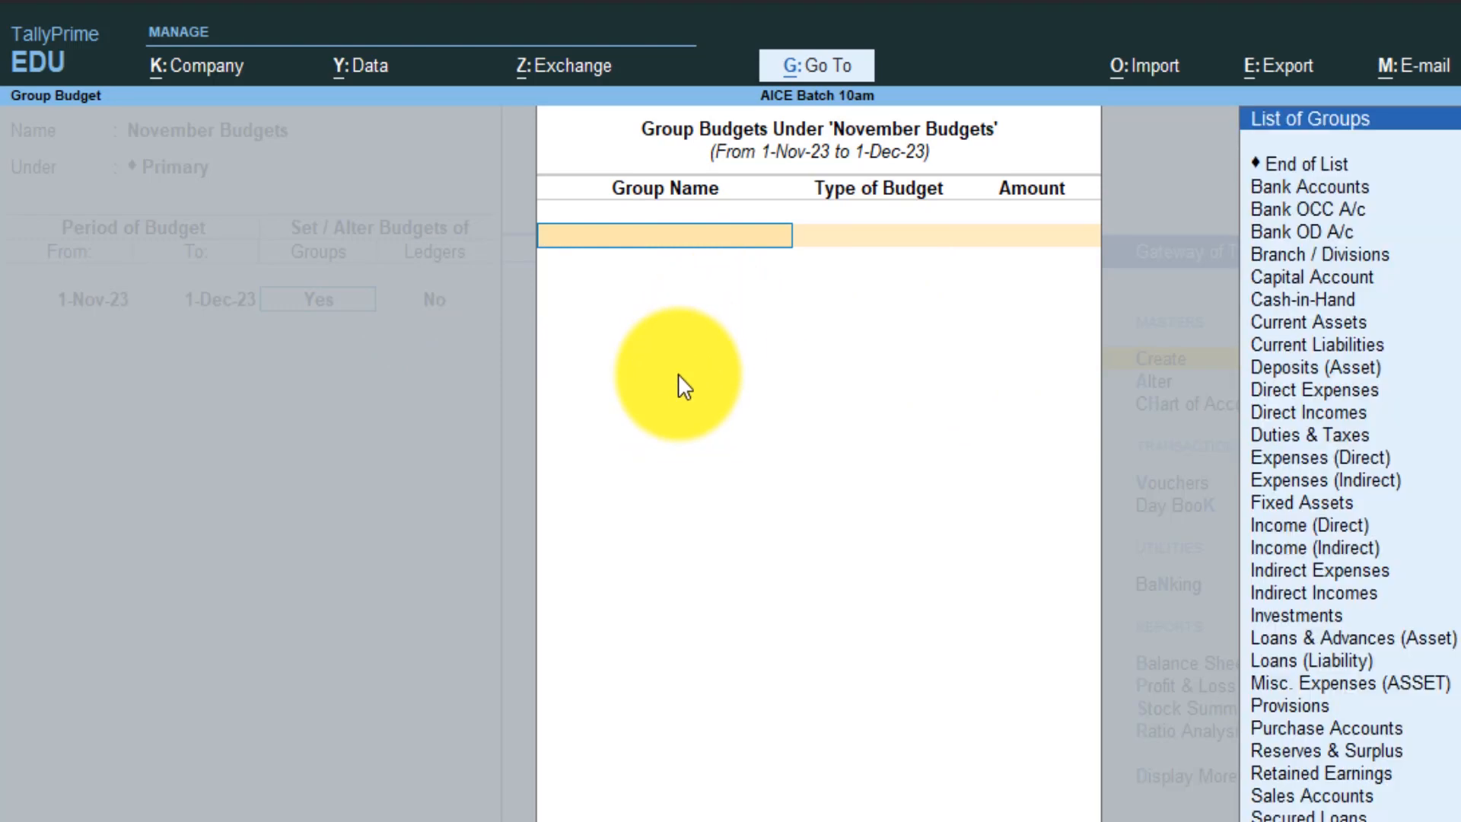
{"action": "key", "text": "space"}
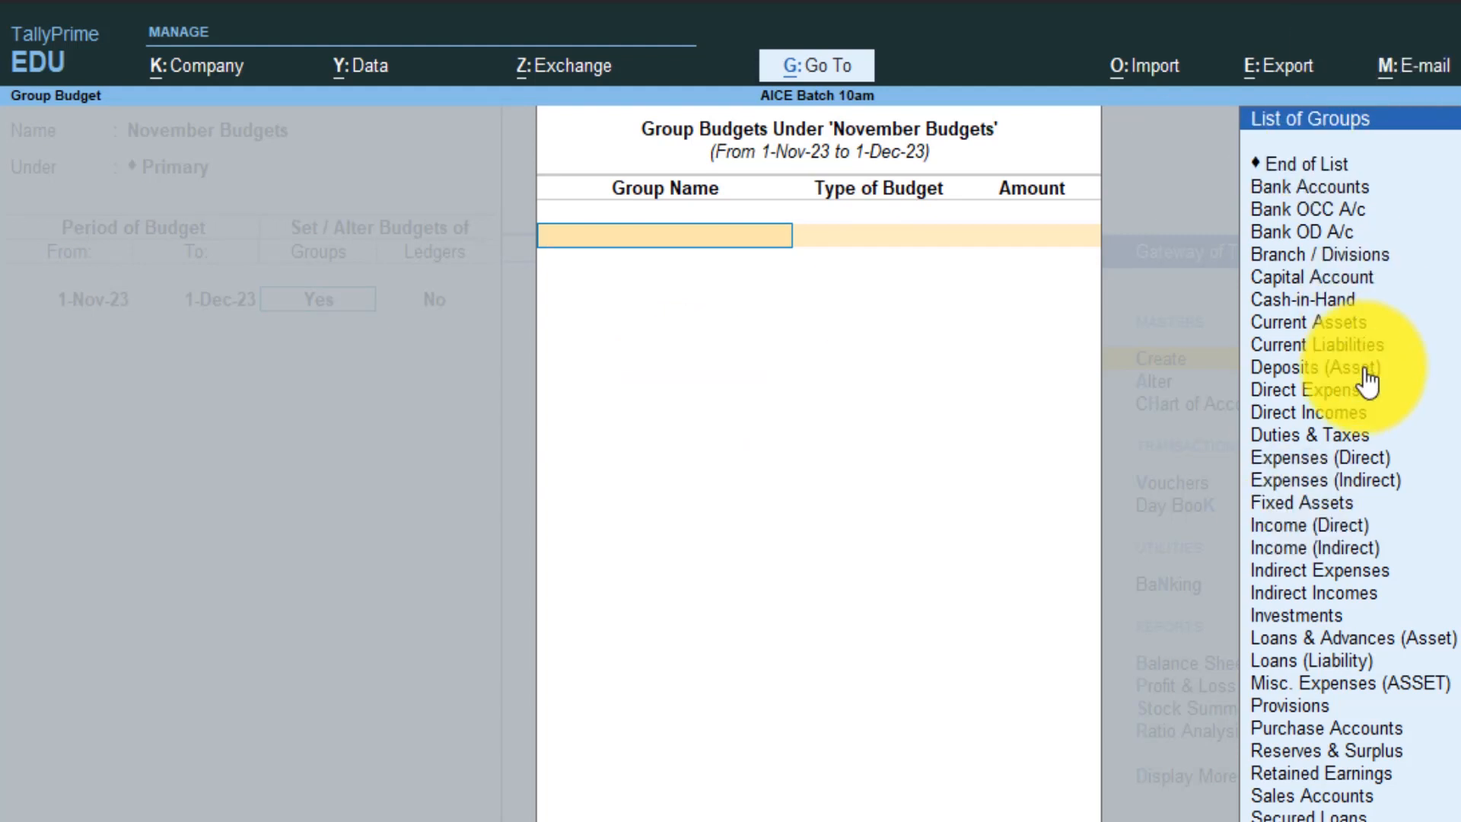
Add a Purchase Accounts group budget of 100000 with the type On Closing Balance.
{"action": "type", "text": "Pur"}
{"action": "key", "text": "Return"}
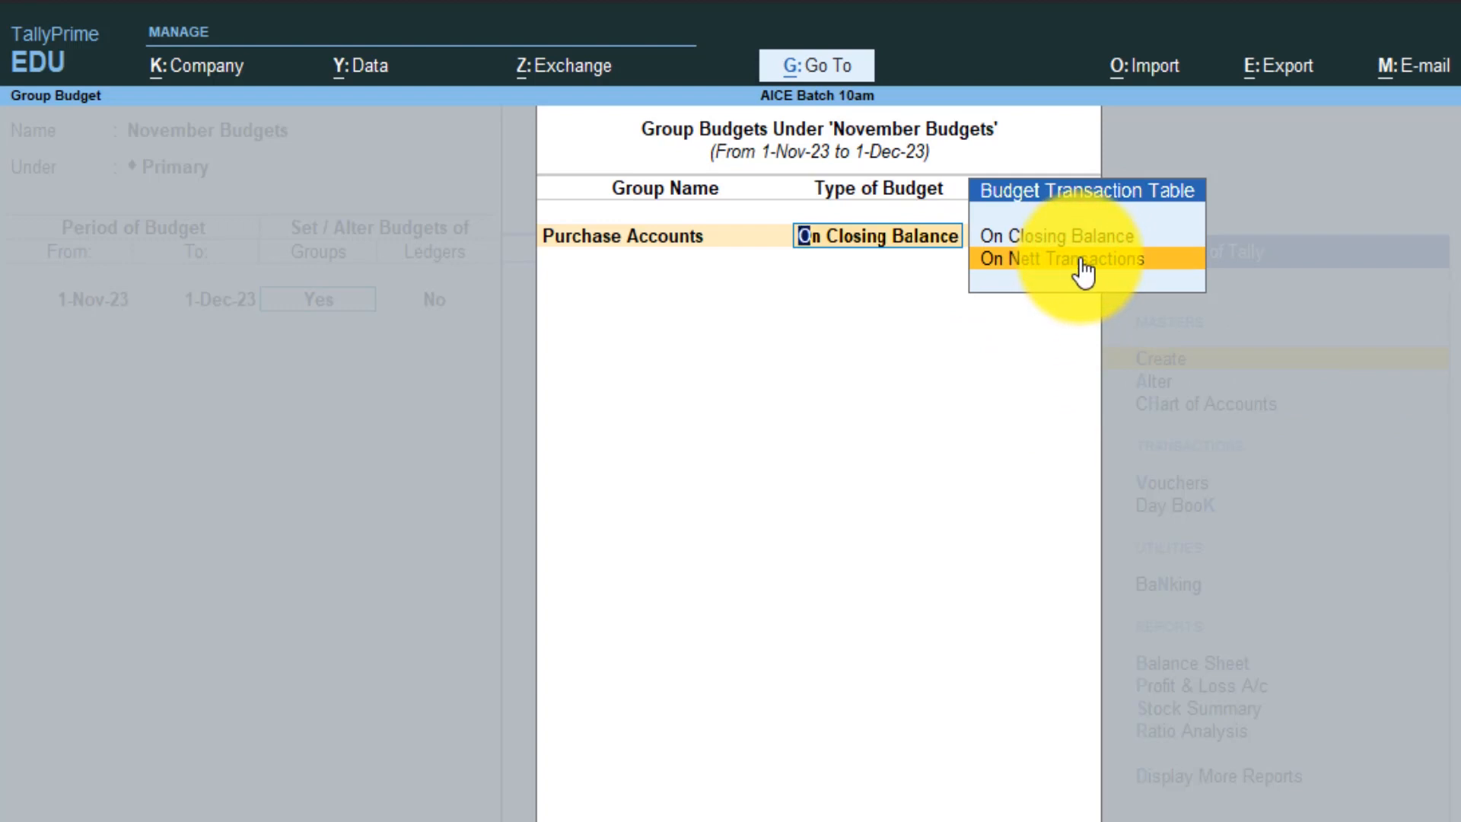
{"action": "left_click", "coordinate": [1061, 240]}
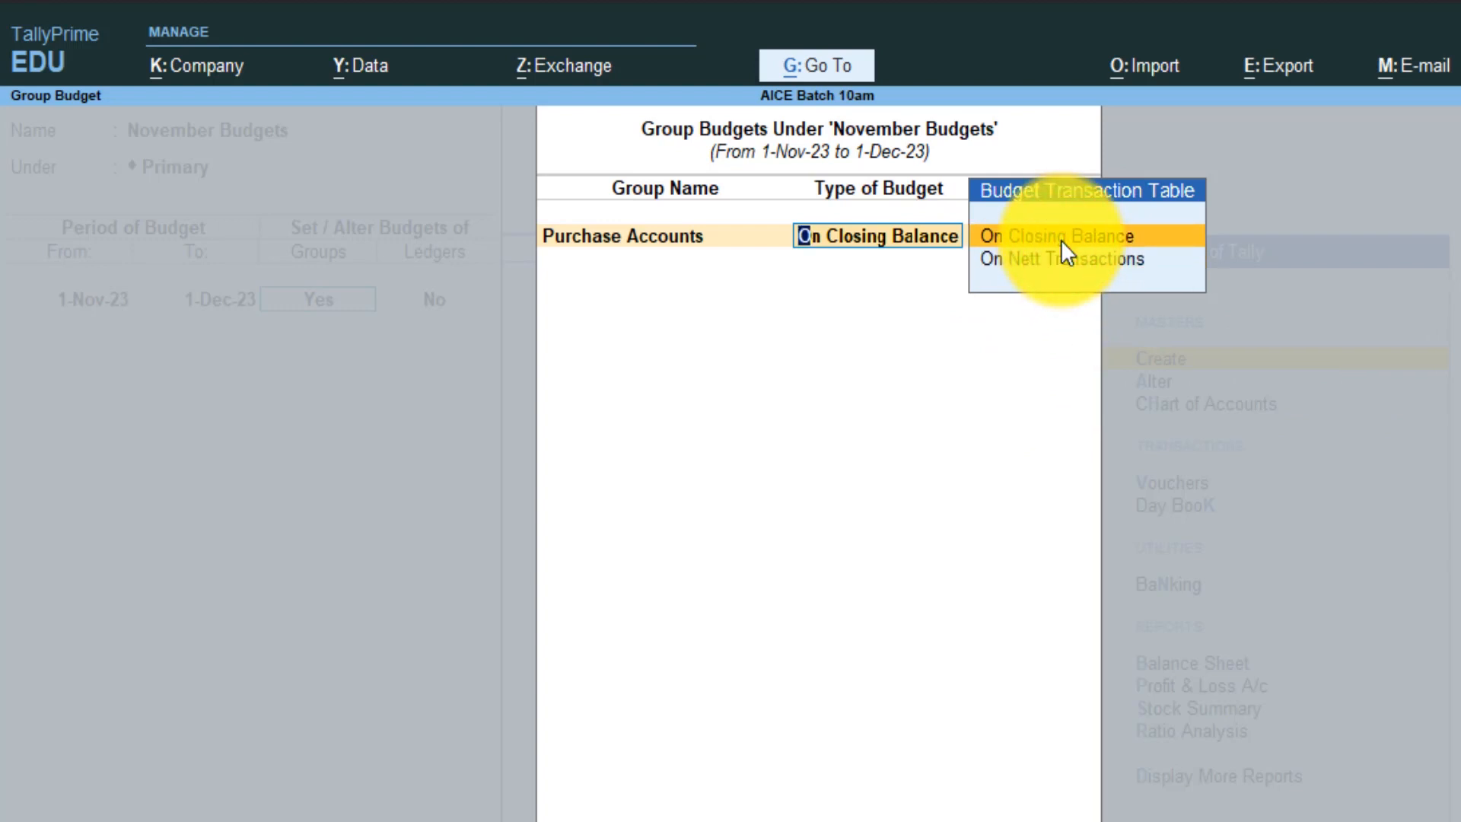
{"action": "left_click", "coordinate": [1061, 240]}
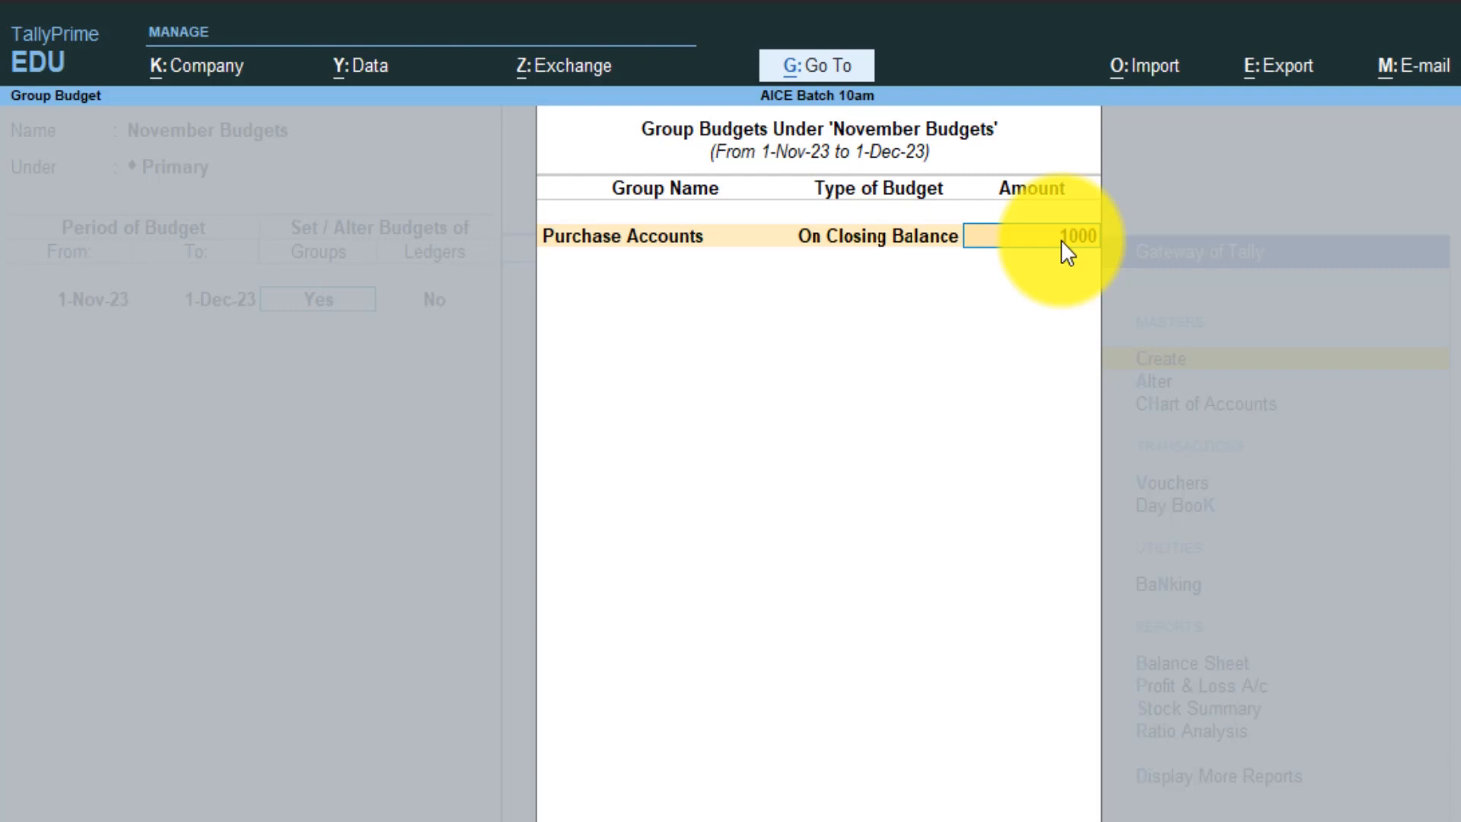
{"action": "type", "text": "100000"}
{"action": "key", "text": "Return"}
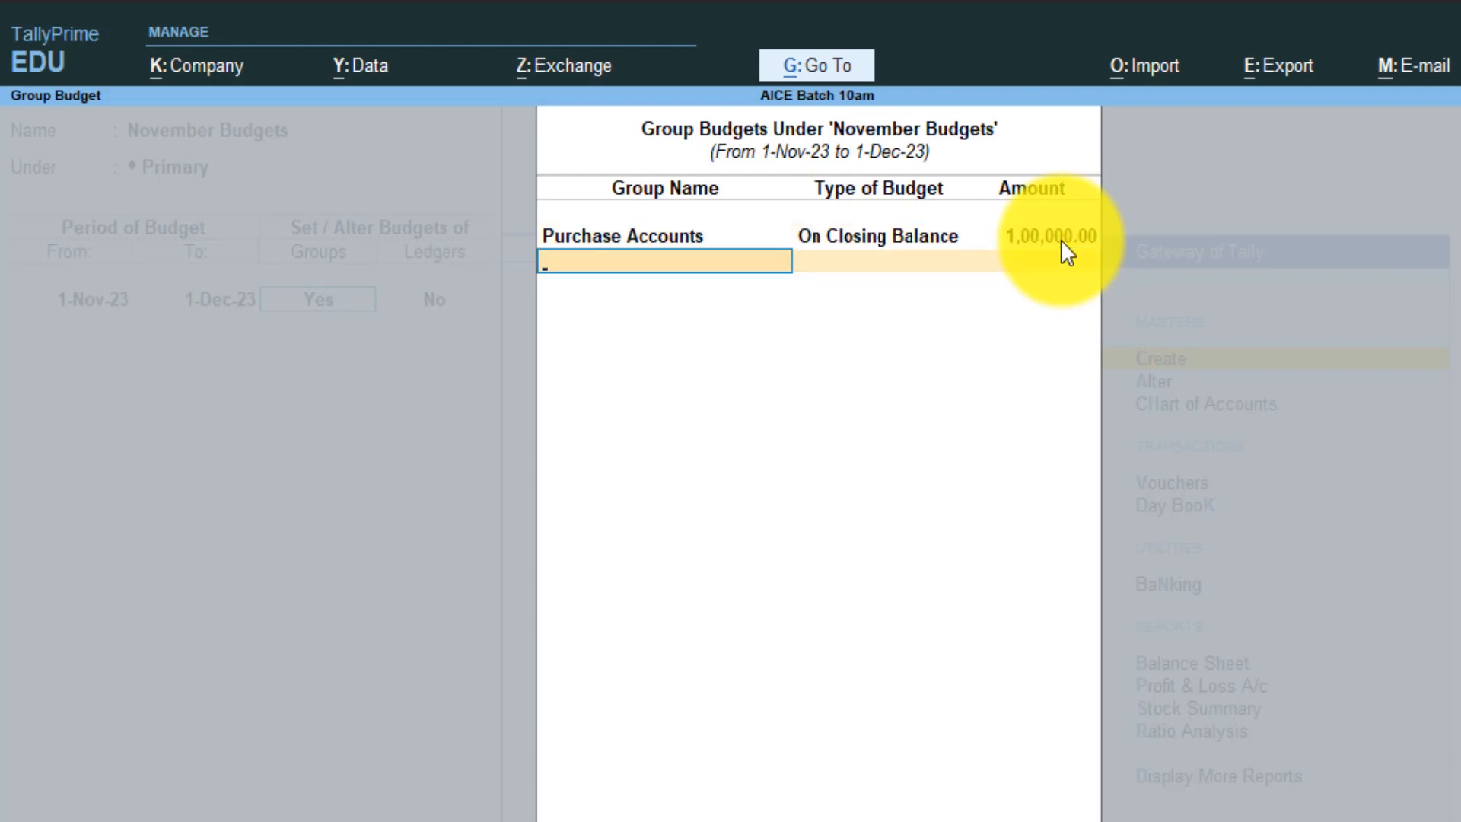
Add a Direct Expenses group budget of 100000 with the type On Closing Balance.
{"action": "type", "text": "Di"}
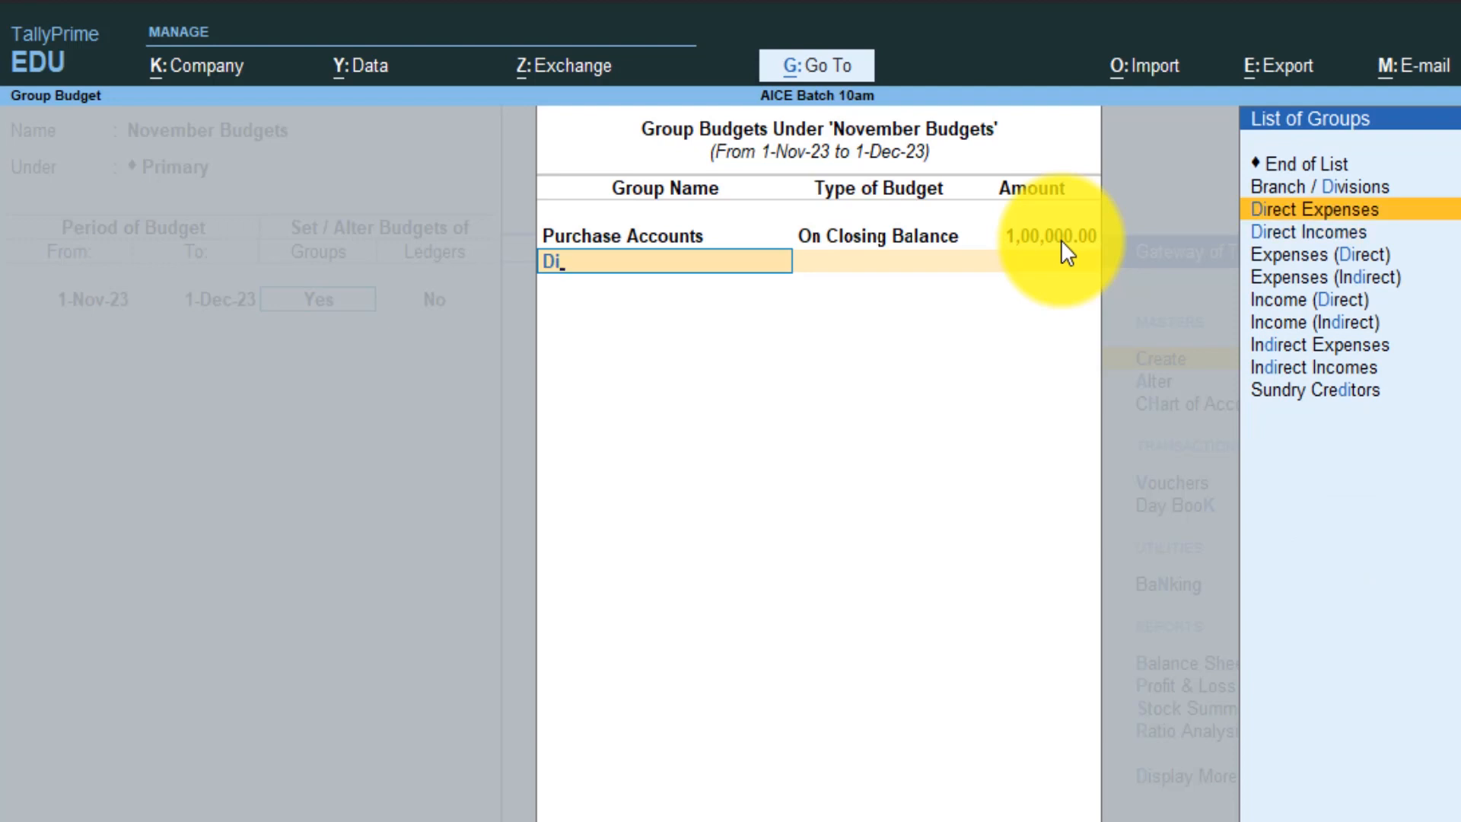
{"action": "key", "text": "Return"}
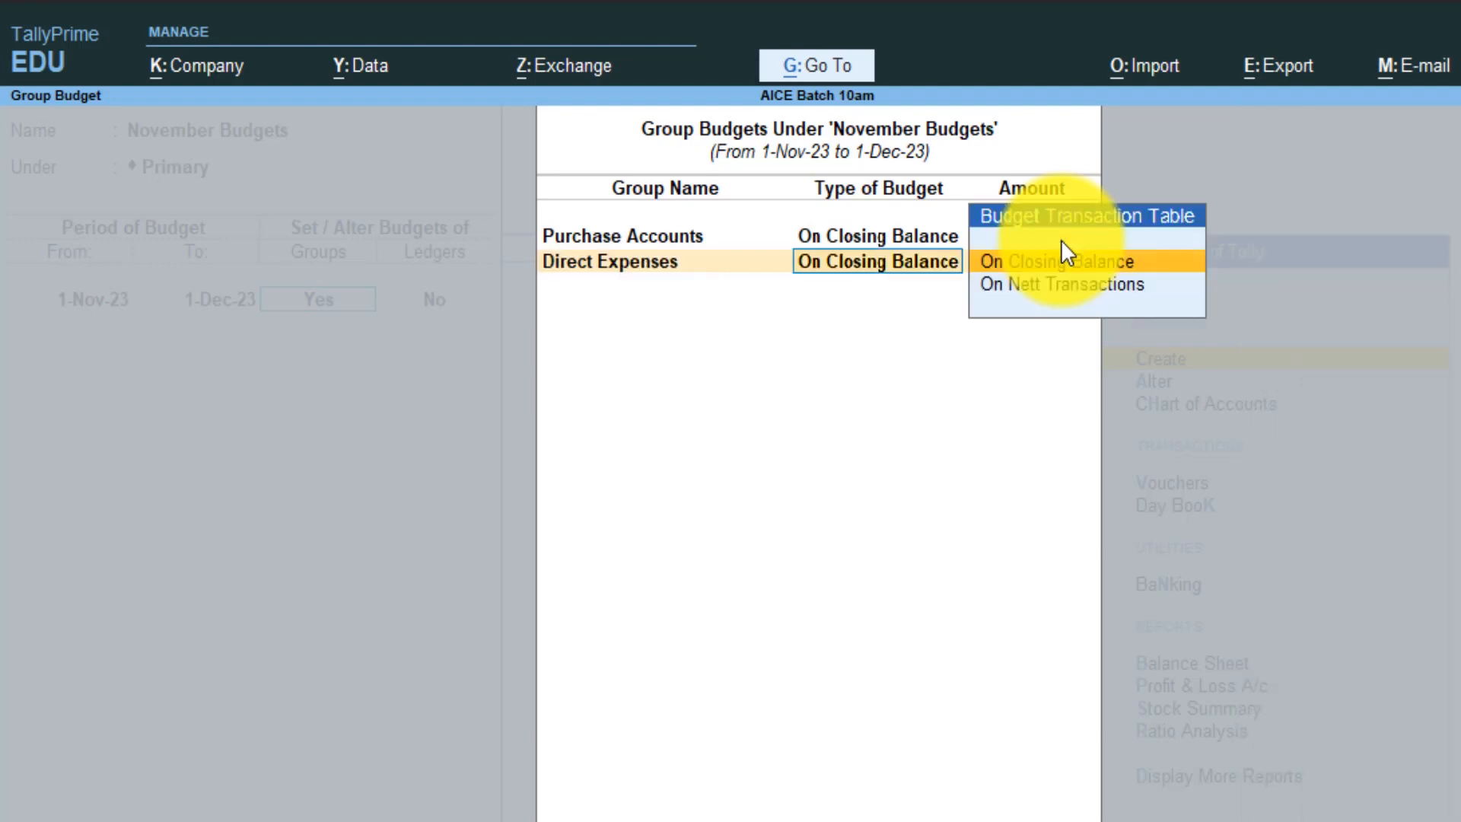
{"action": "key", "text": "Return"}
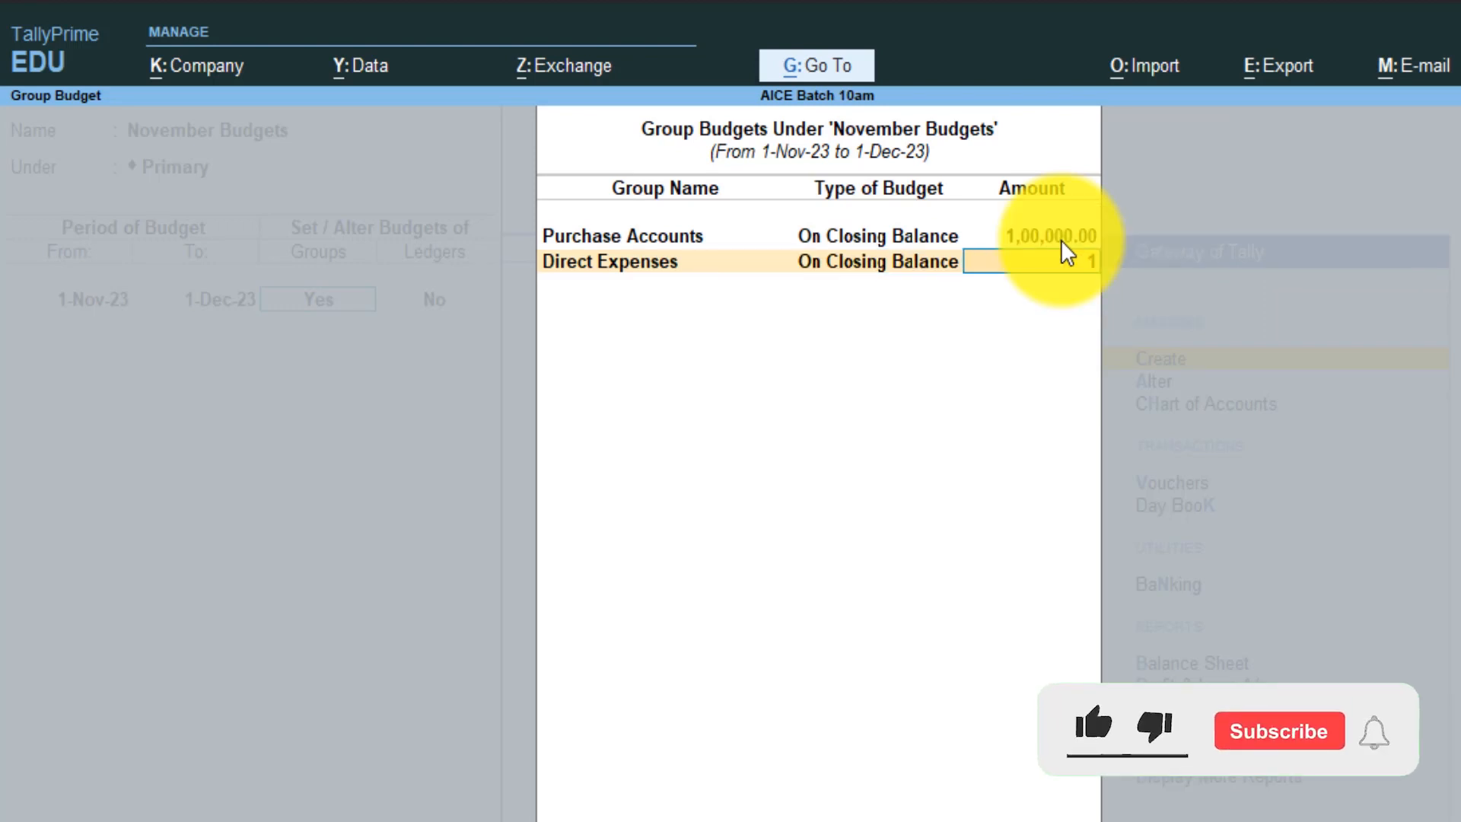
{"action": "type", "text": "100000"}
{"action": "key", "text": "Return"}
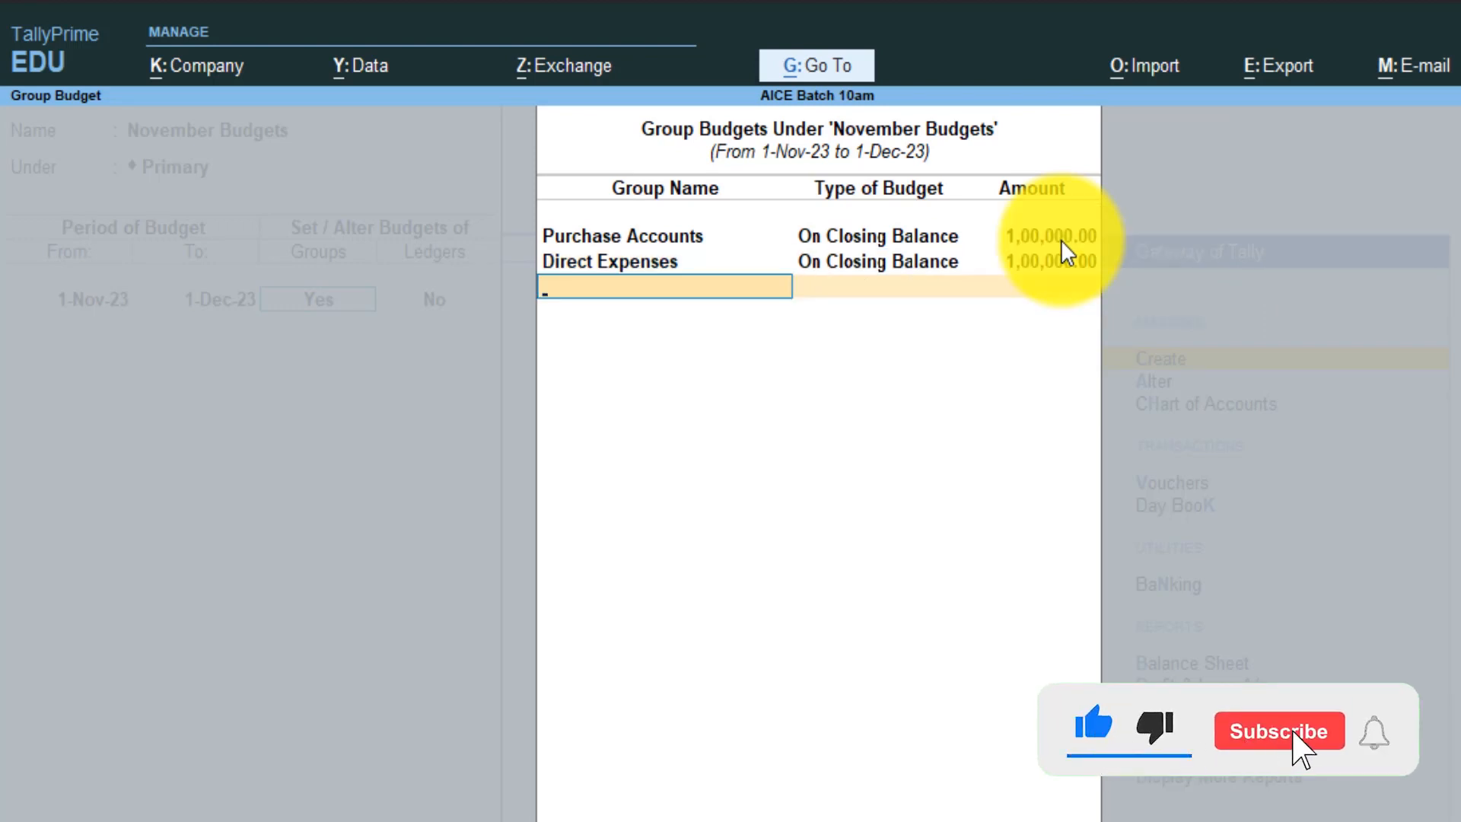
Add an Indirect Expenses group budget of 150000 on closing balance and finish the group entries.
{"action": "type", "text": "Ind"}
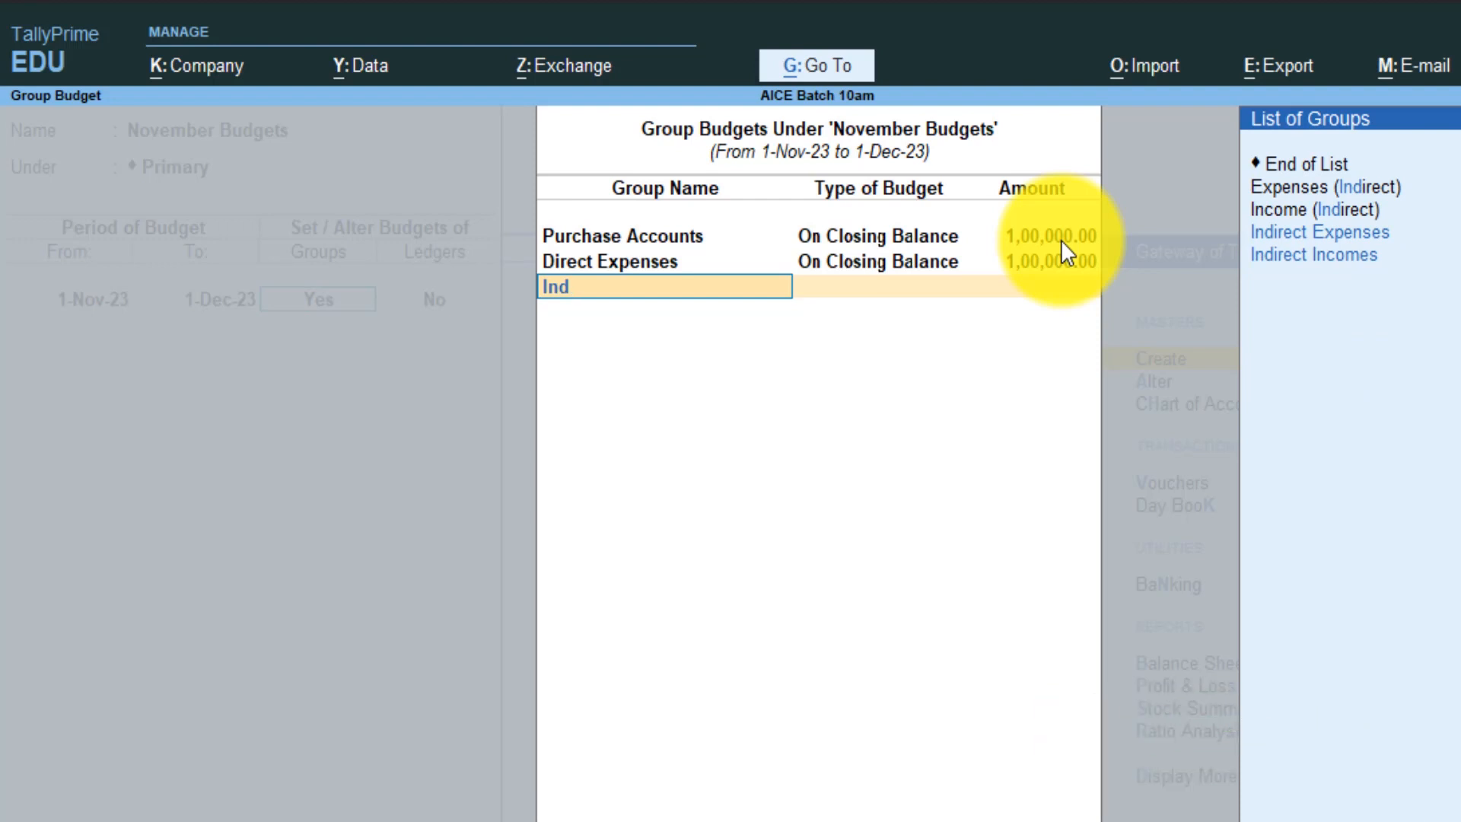
{"action": "key", "text": "Down"}
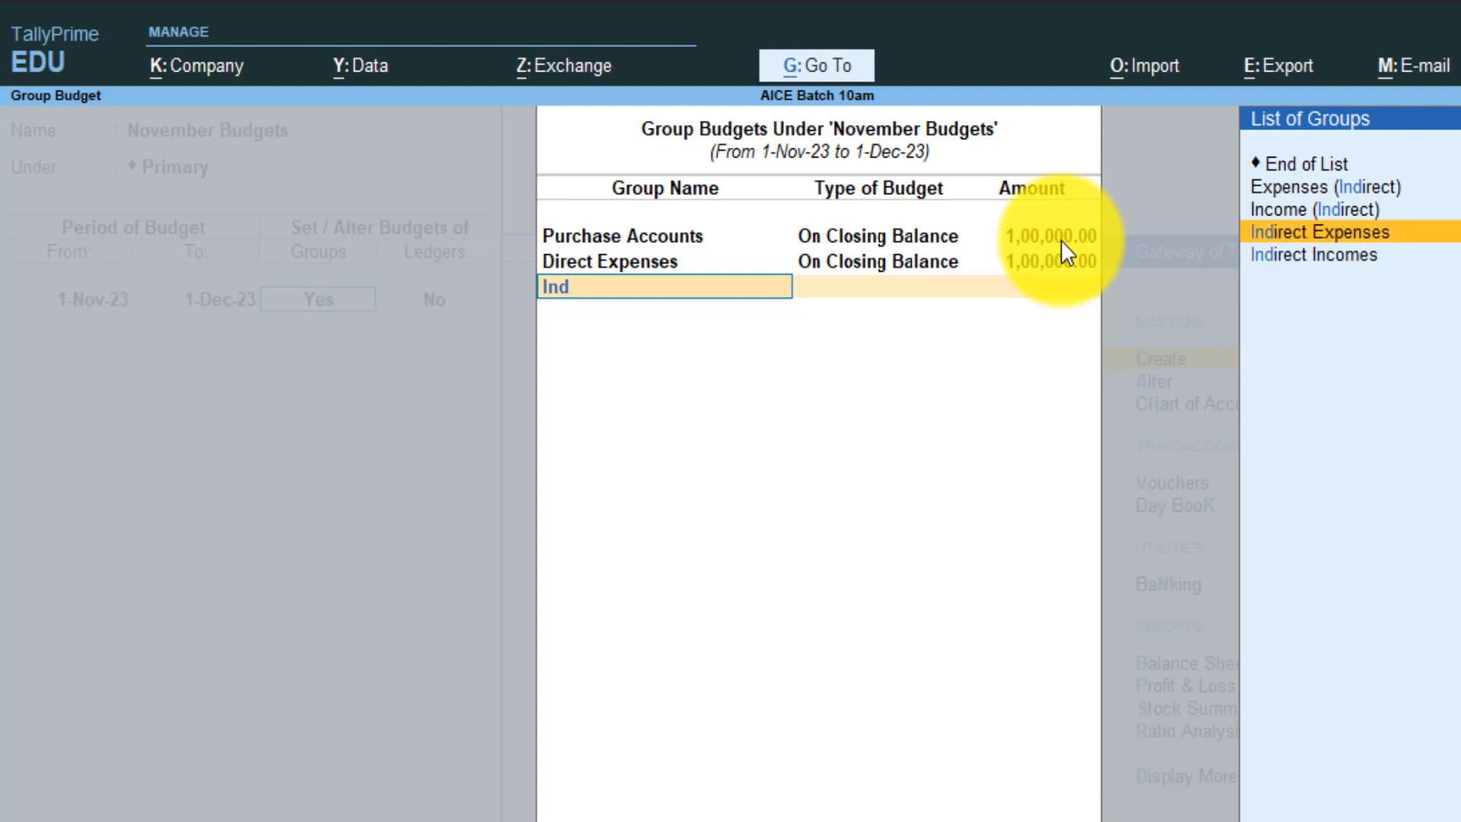
{"action": "key", "text": "Down"}
{"action": "key", "text": "Up"}
{"action": "key", "text": "Return"}
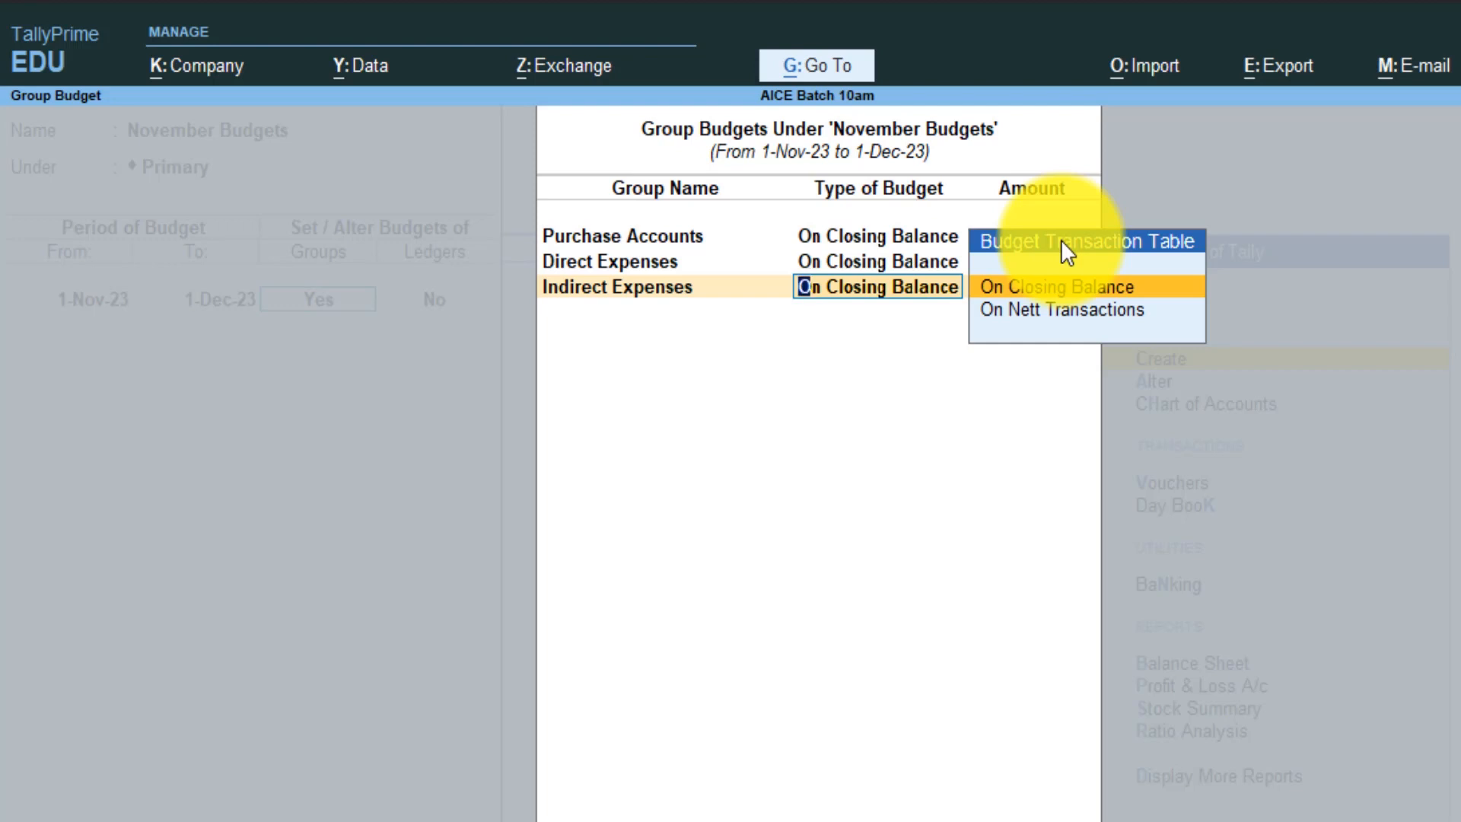
{"action": "key", "text": "Return"}
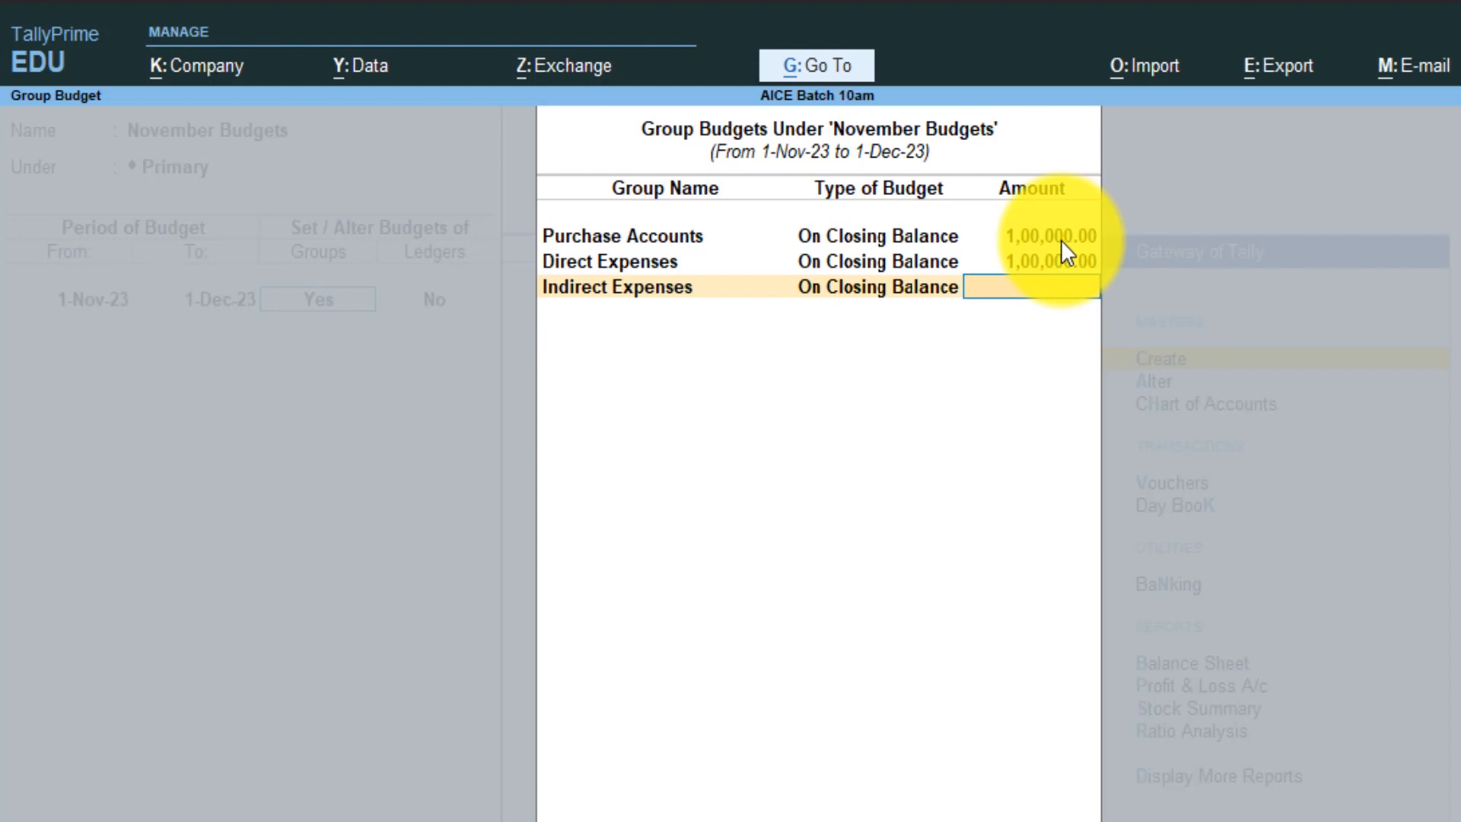
{"action": "type", "text": "150000"}
{"action": "key", "text": "Return"}
{"action": "key", "text": "Return"}
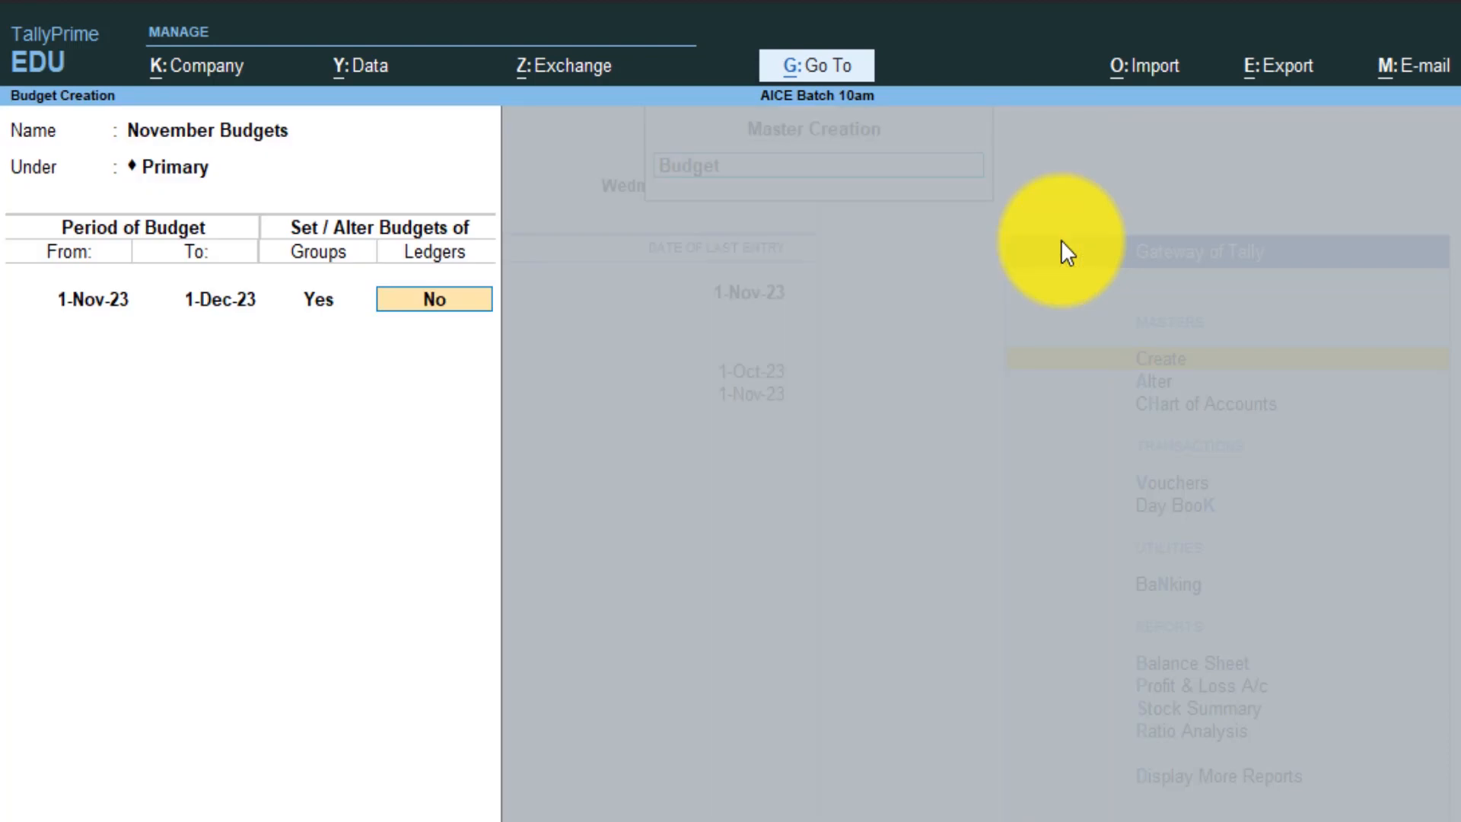
Reopen the group budgets and add Sales Accounts on closing balance with an amount of 800000.
{"action": "key", "text": "BackSpace"}
{"action": "key", "text": "Return"}
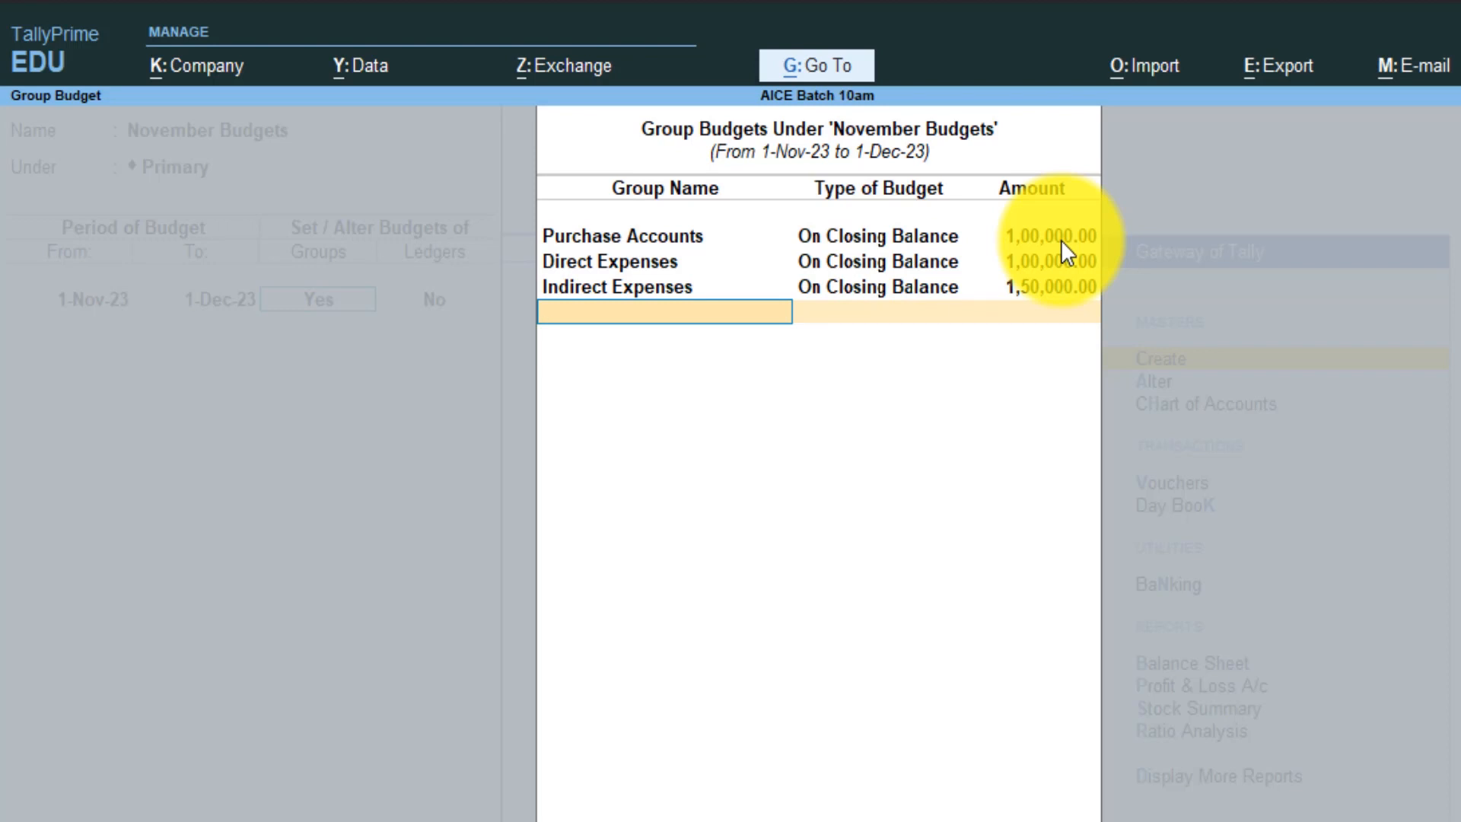
{"action": "type", "text": "S"}
{"action": "key", "text": "Return"}
{"action": "key", "text": "Return"}
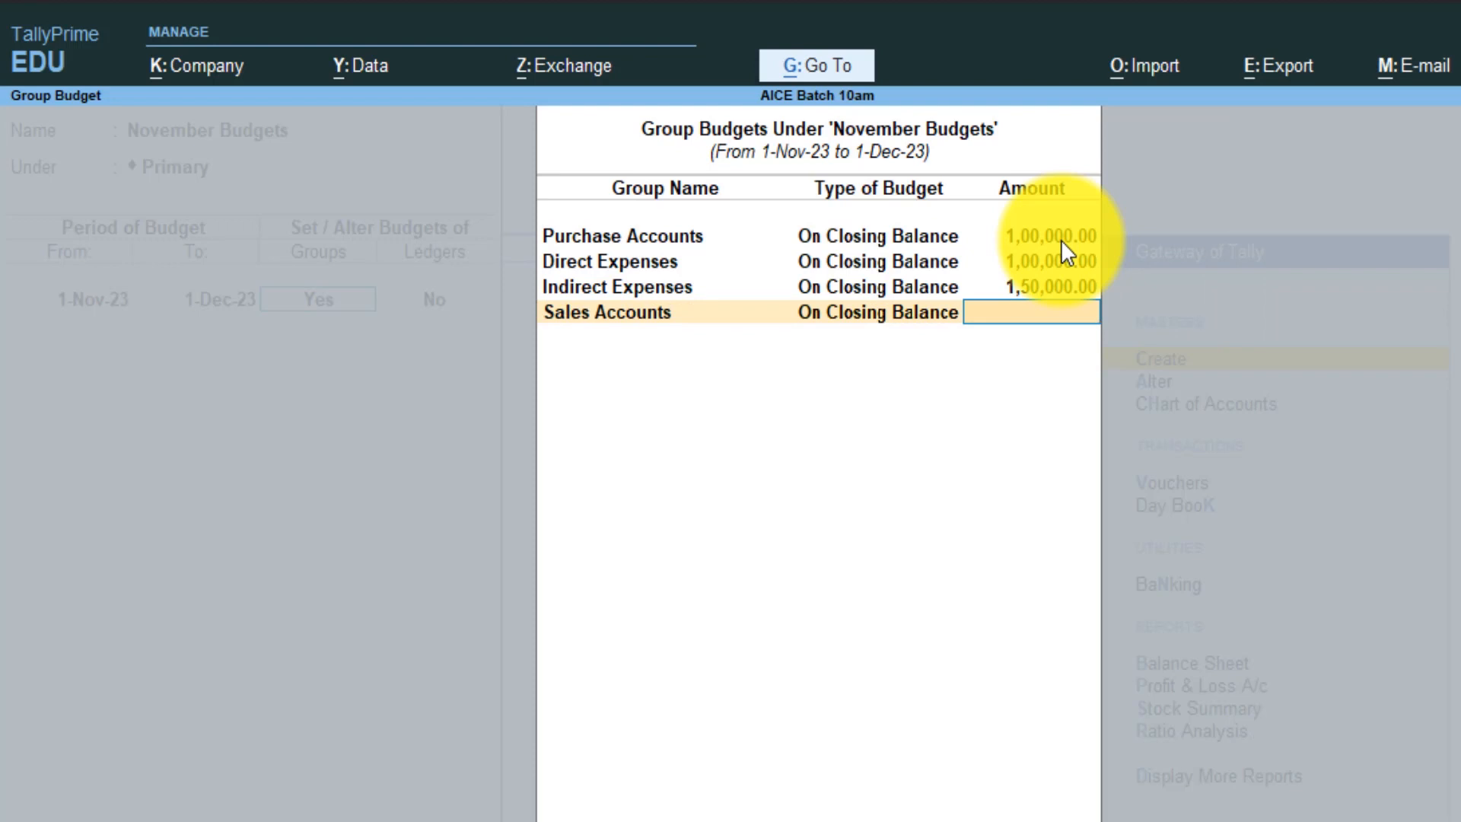
{"action": "type", "text": "800000"}
{"action": "key", "text": "Return"}
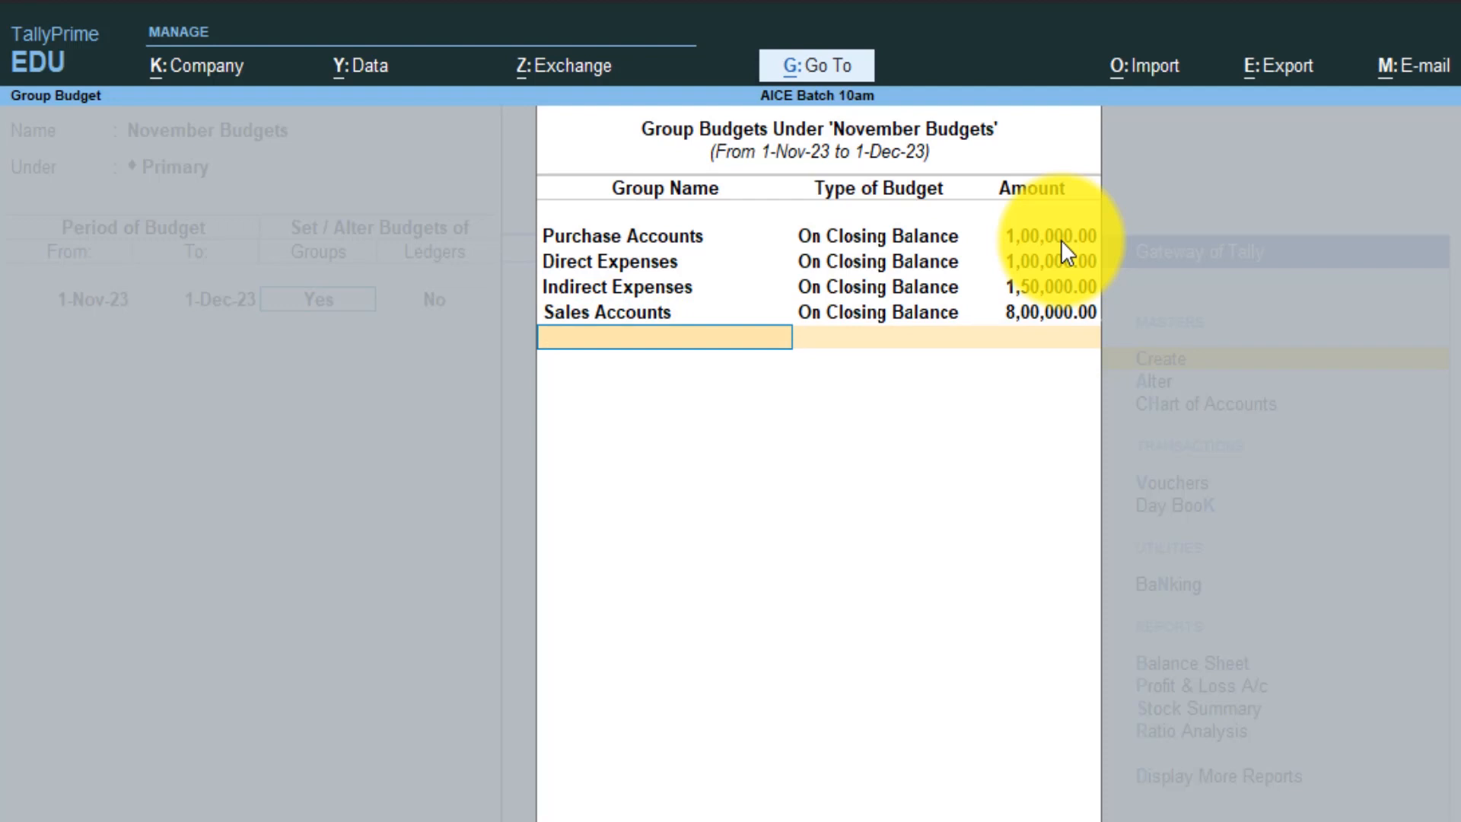
Close the group budgets and reopen them to review the entered groups and amounts.
{"action": "key", "text": "Return"}
{"action": "key", "text": "BackSpace"}
{"action": "key", "text": "Return"}
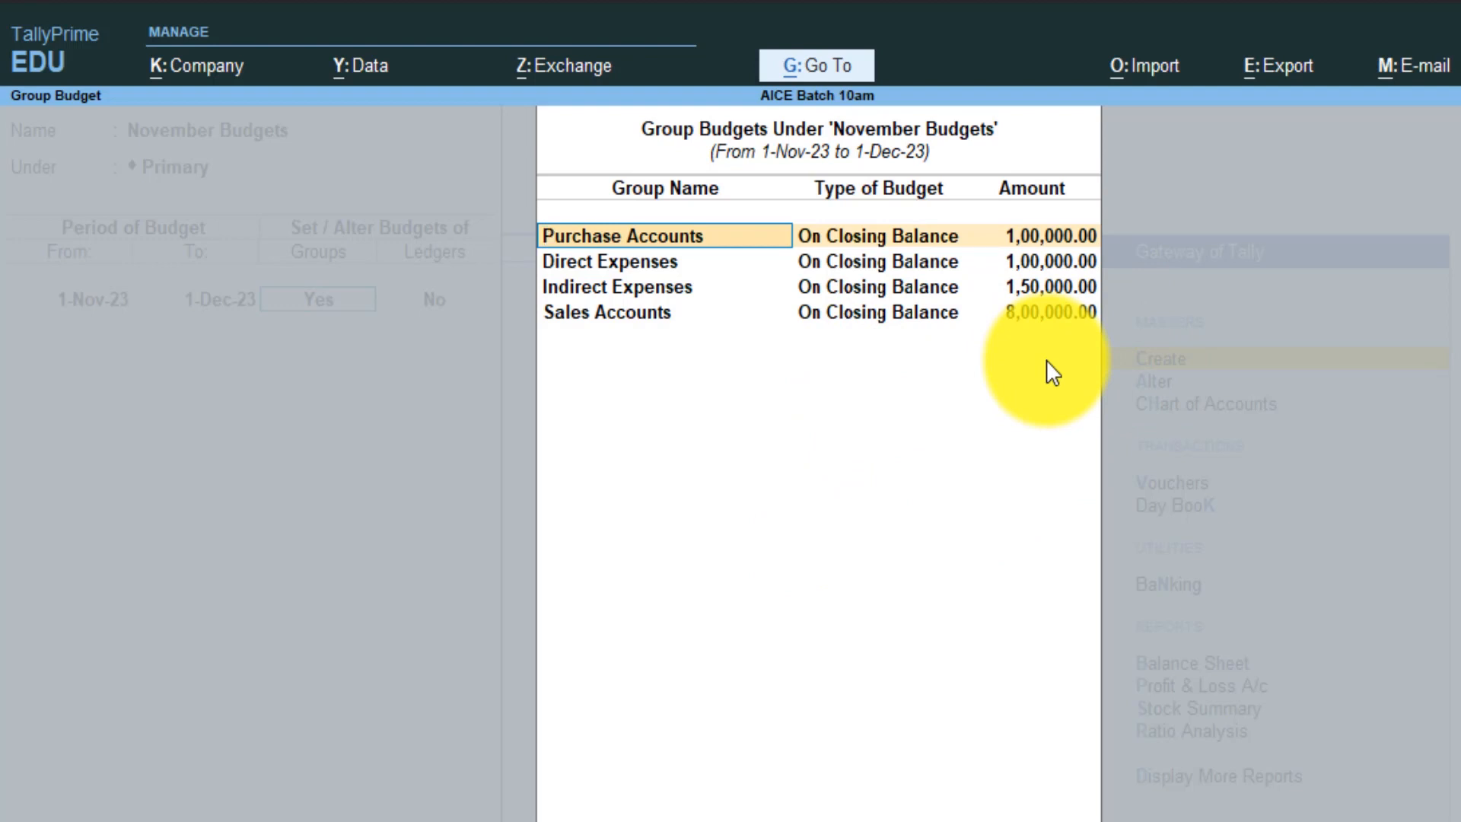
Accept the group budgets, keep ledger budgets at No, save the November Budgets master and return to the Gateway of Tally.
{"action": "key", "text": "ctrl+a"}
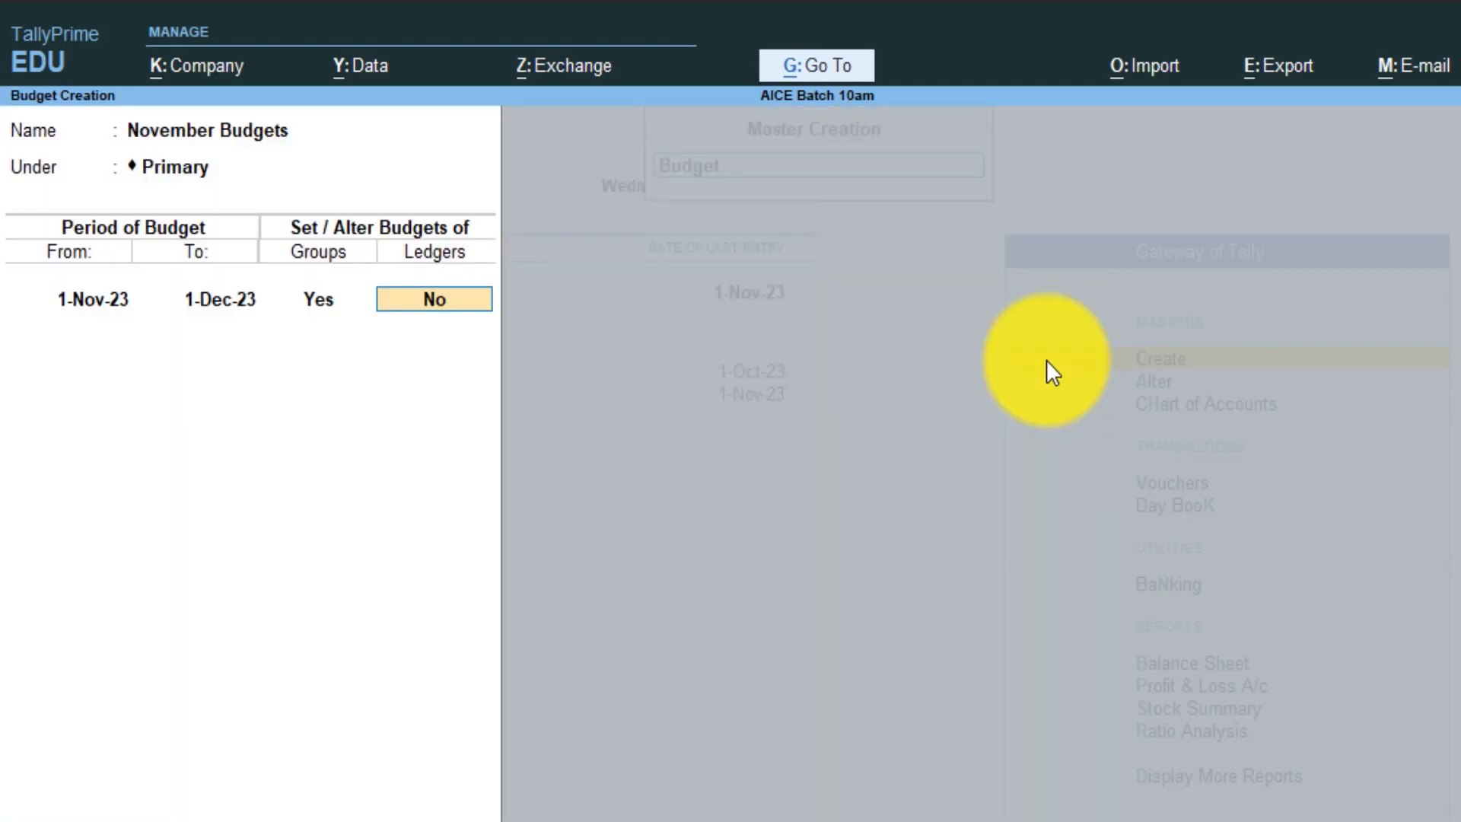
{"action": "key", "text": "Return"}
{"action": "key", "text": "Return"}
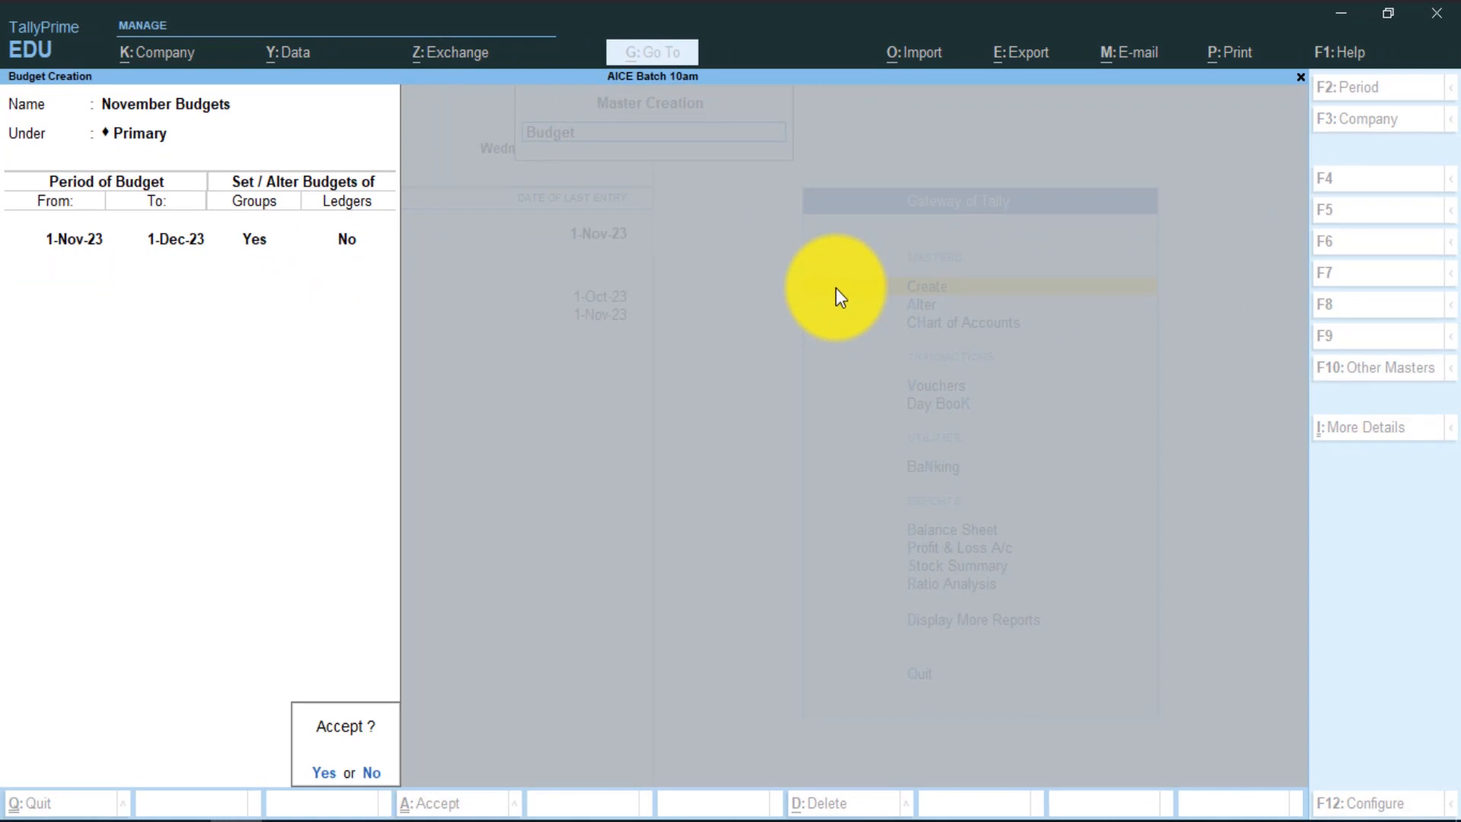
{"action": "key", "text": "Return"}
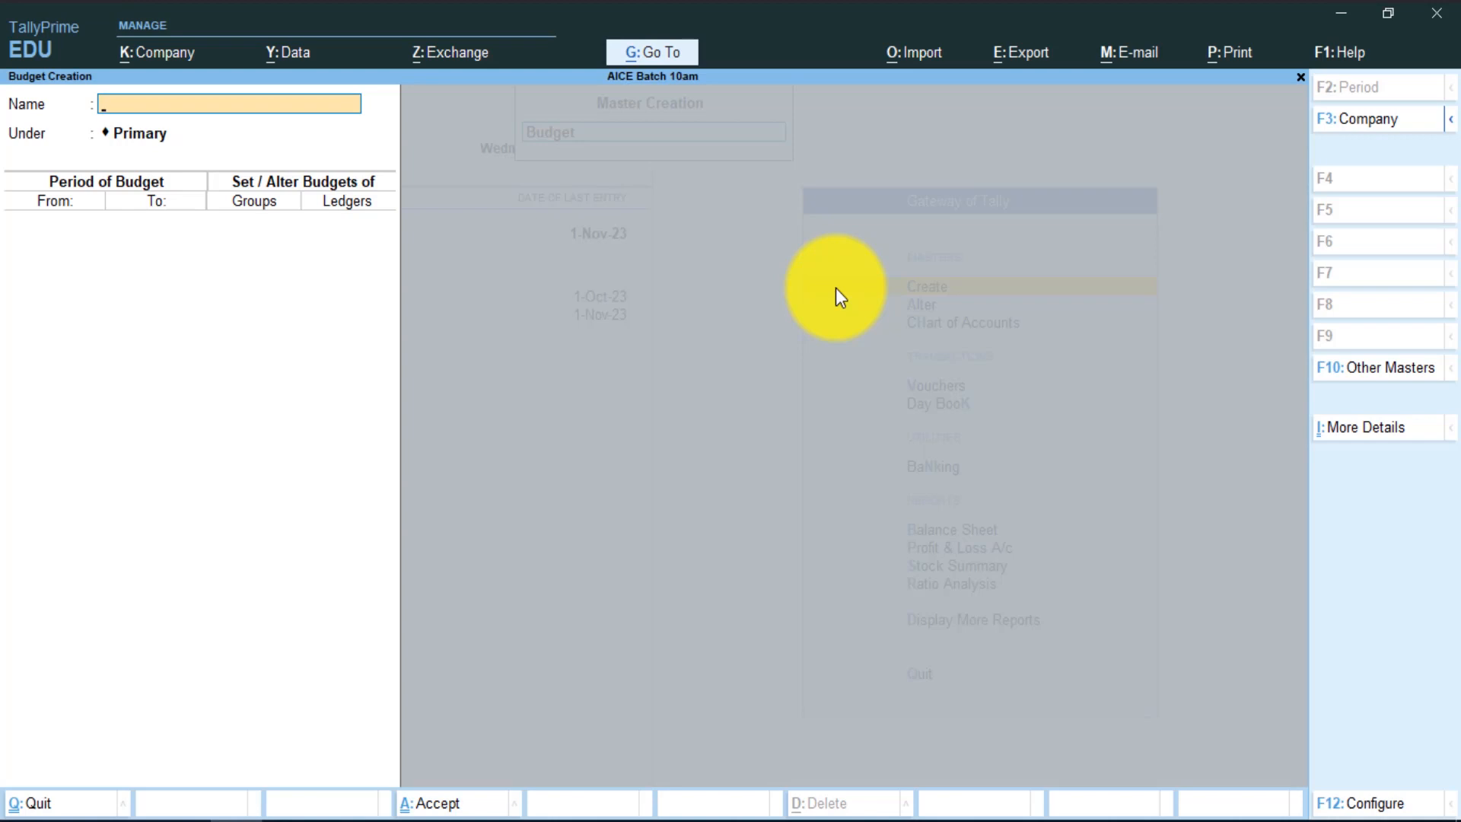
{"action": "key", "text": "Escape"}
{"action": "key", "text": "y"}
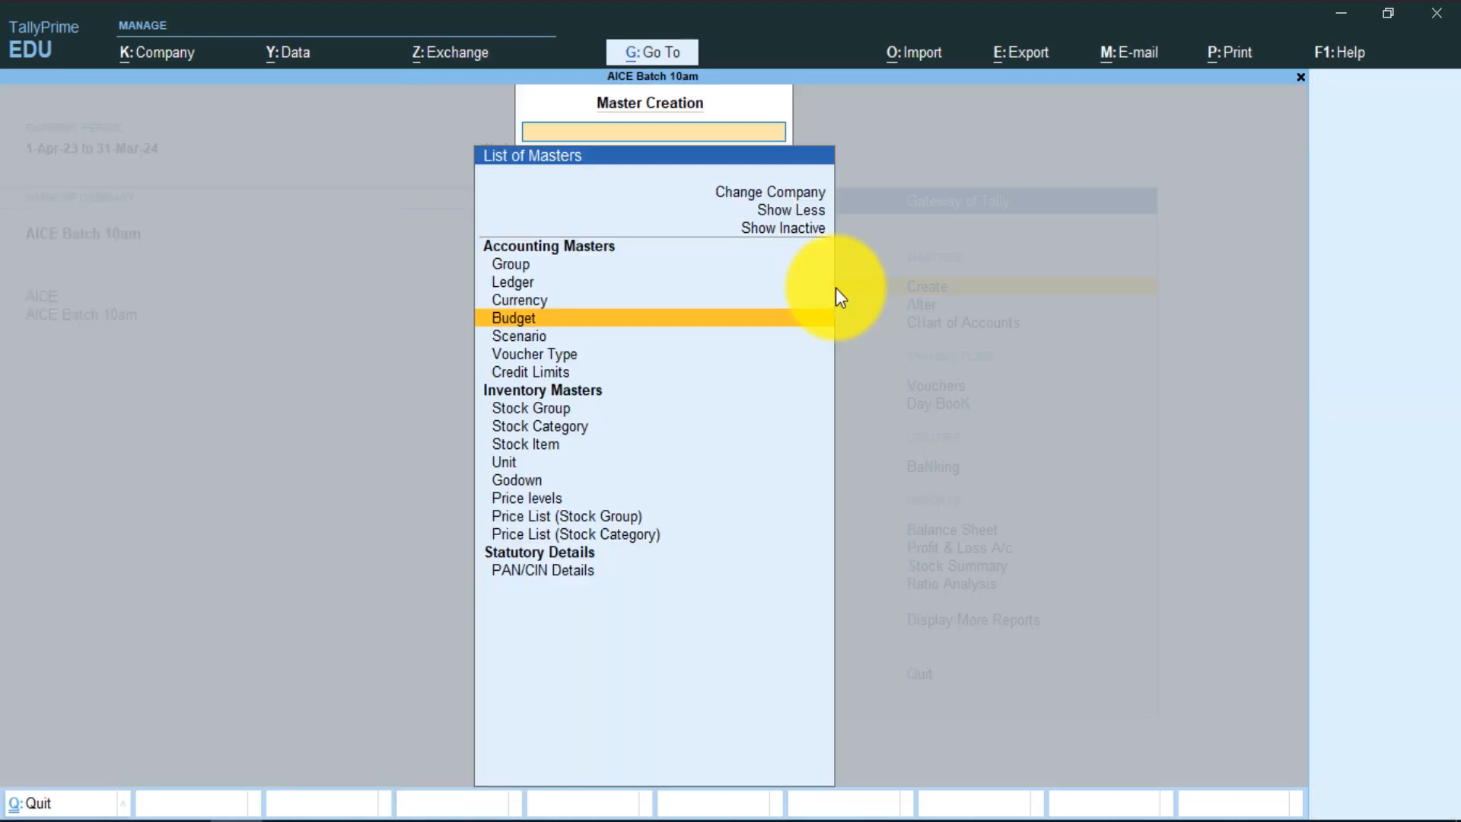
{"action": "key", "text": "Escape"}
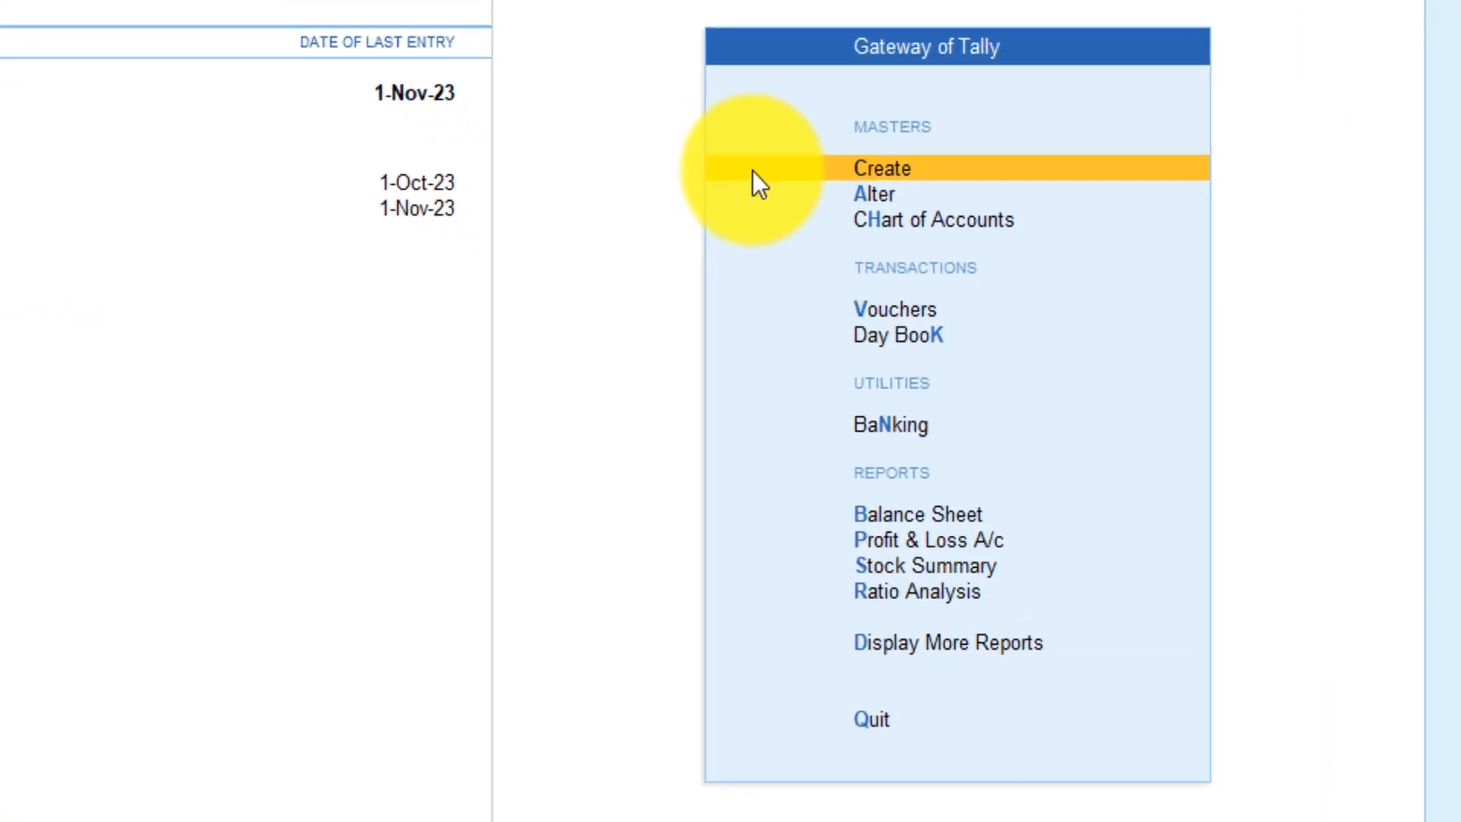
Open the Trial Balance from the additional accounting reports.
{"action": "key", "text": "Down"}
{"action": "key", "text": "Down"}
{"action": "key", "text": "Down"}
{"action": "key", "text": "Down"}
{"action": "key", "text": "Down"}
{"action": "key", "text": "Down"}
{"action": "key", "text": "Down"}
{"action": "key", "text": "Down"}
{"action": "key", "text": "Down"}
{"action": "key", "text": "Down"}
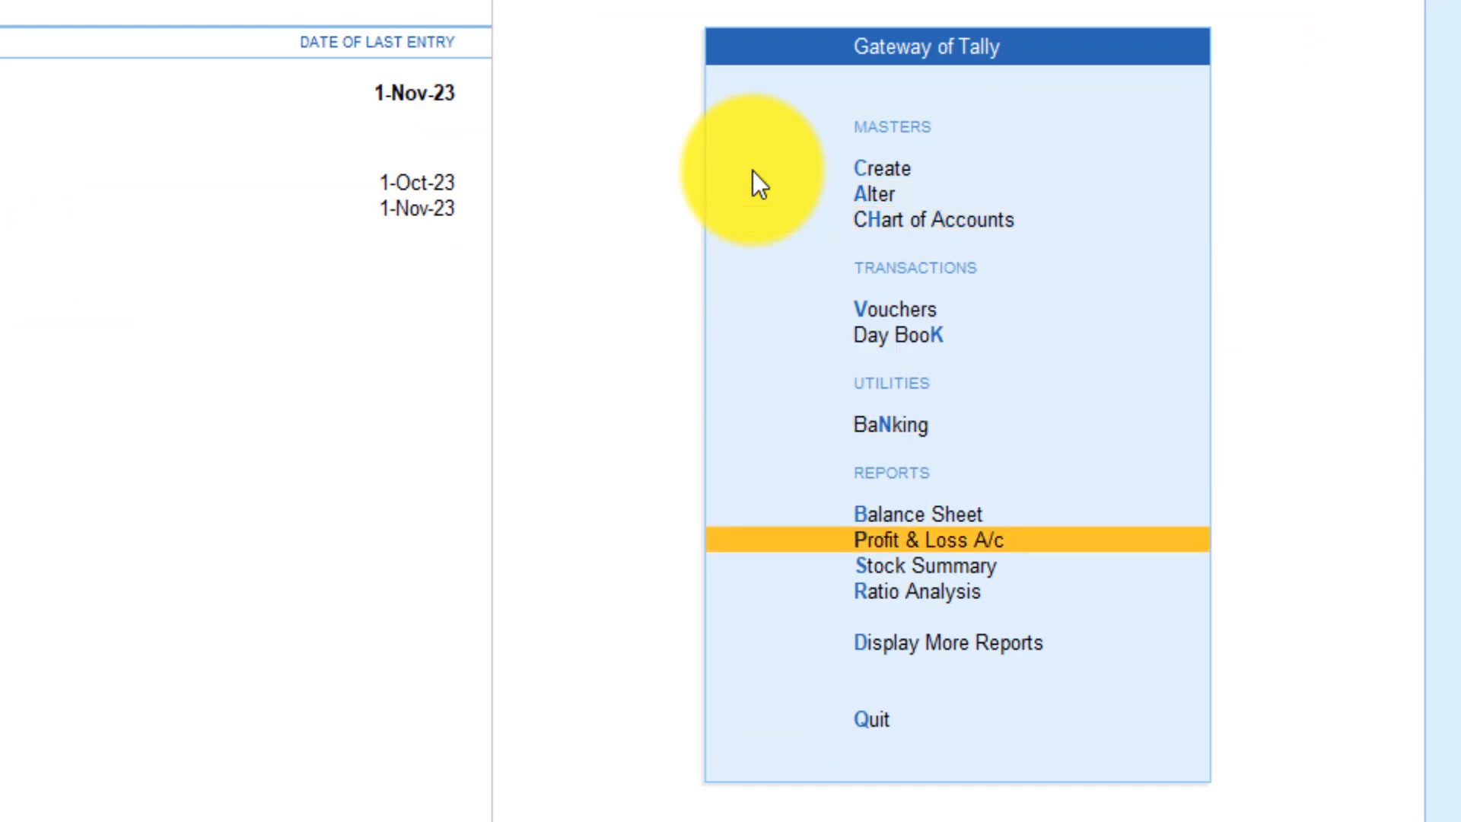
{"action": "key", "text": "Return"}
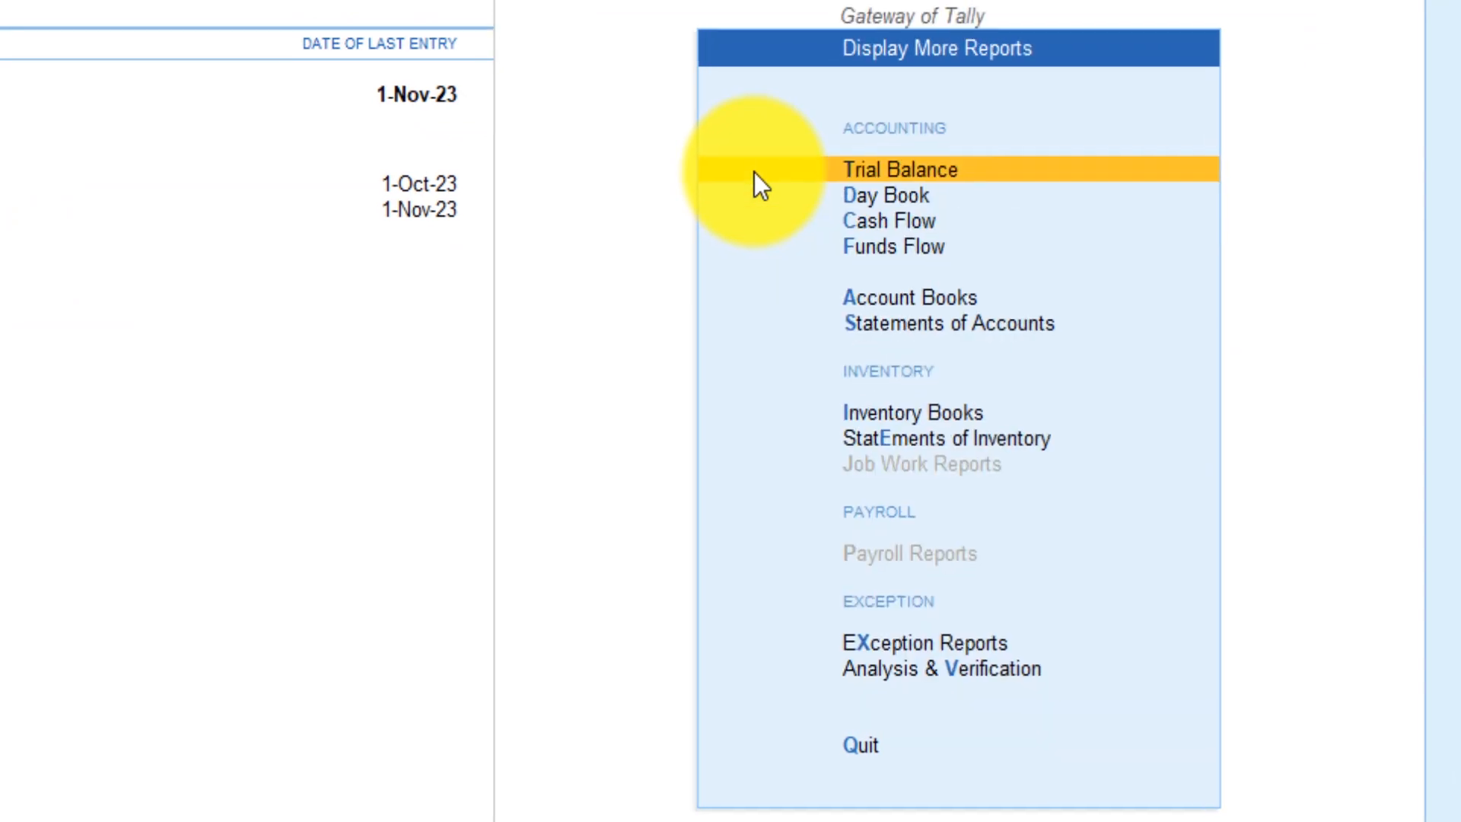
{"action": "key", "text": "Return"}
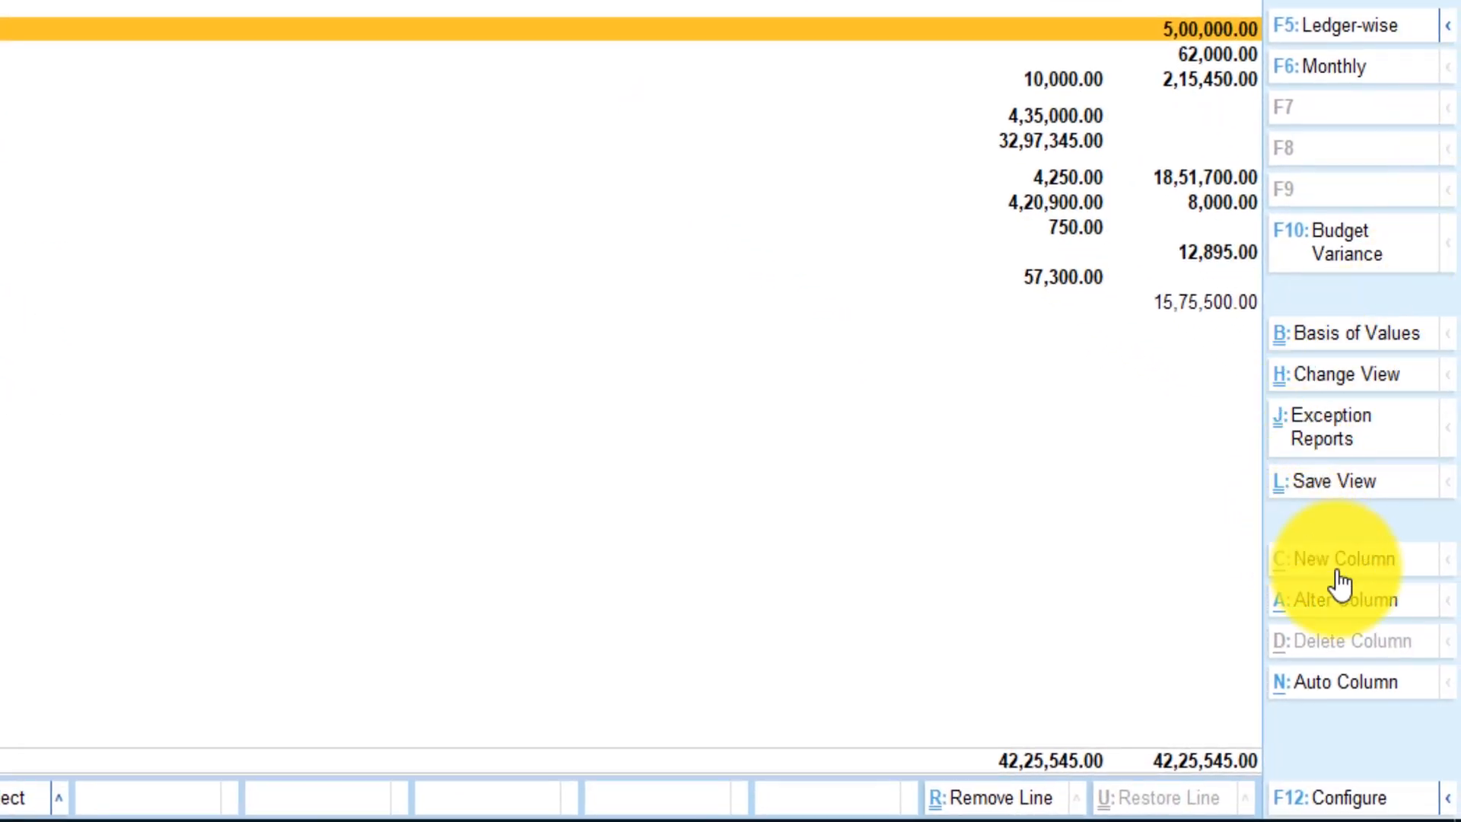
{"action": "key", "text": "alt+c"}
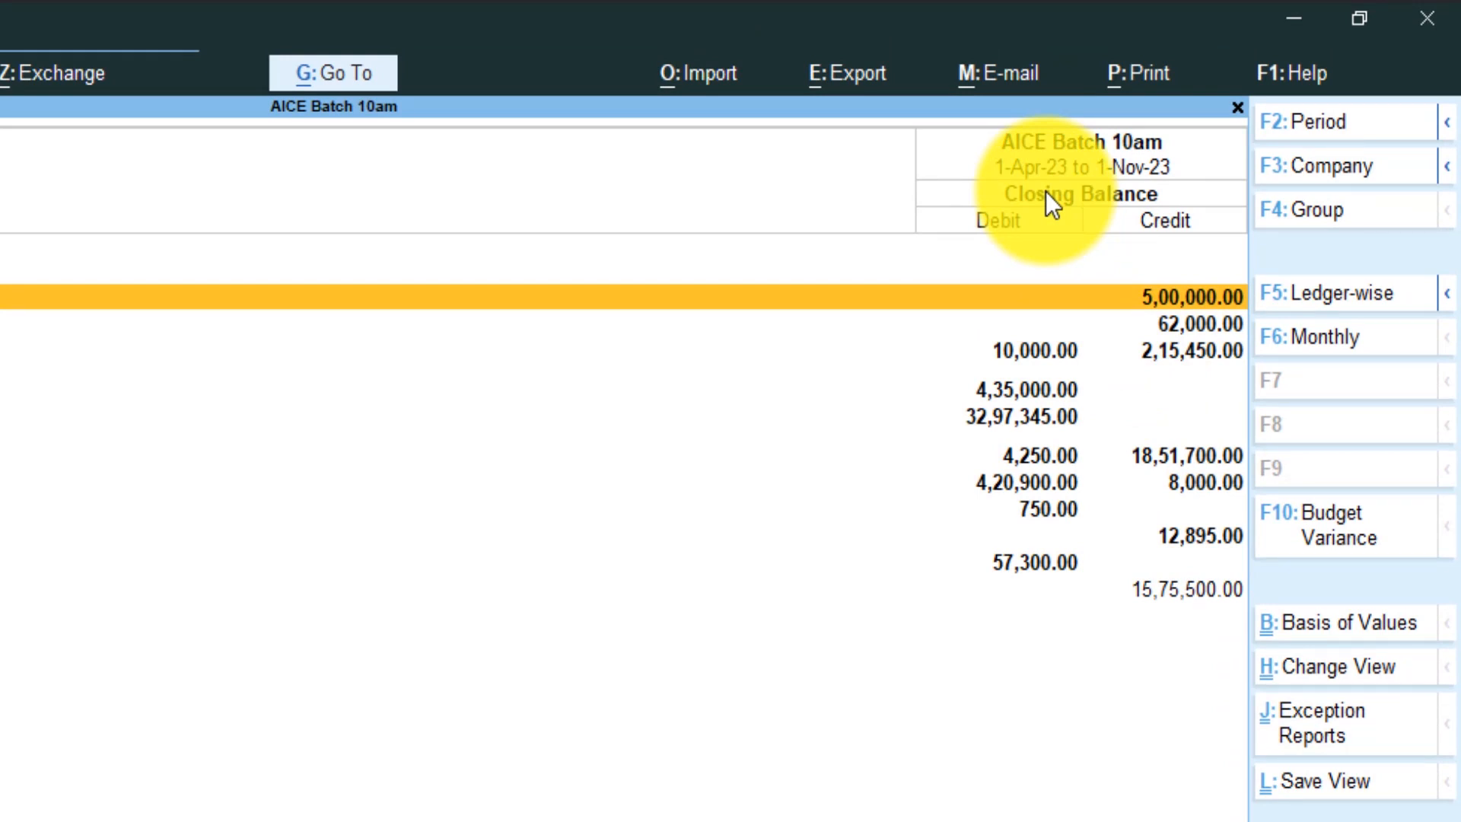
Change the Trial Balance period to run from 1-11-2023 to 1-12-23.
{"action": "key", "text": "alt+F2"}
{"action": "type", "text": "1"}
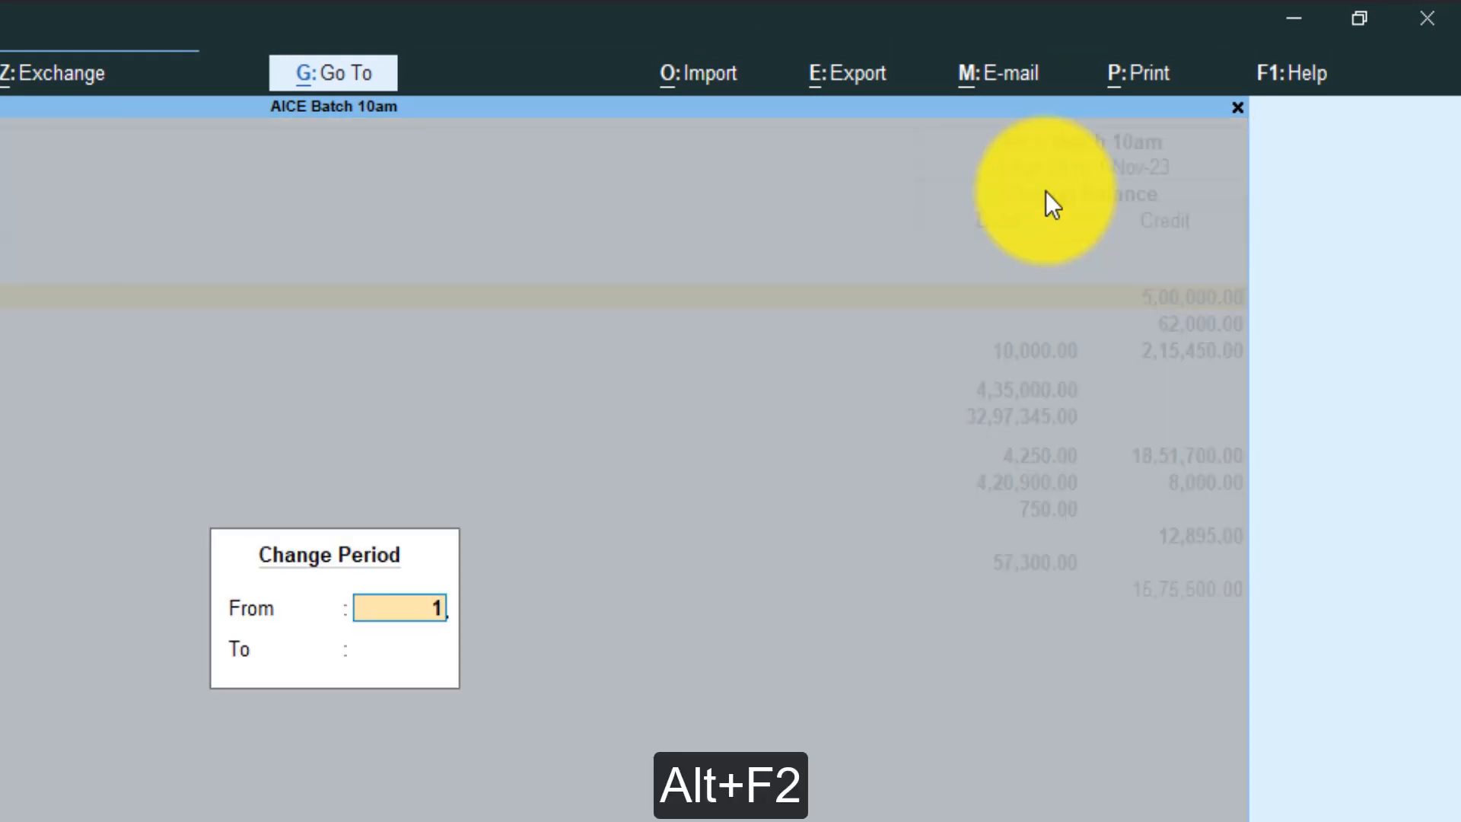
{"action": "type", "text": "-11-2023"}
{"action": "key", "text": "Return"}
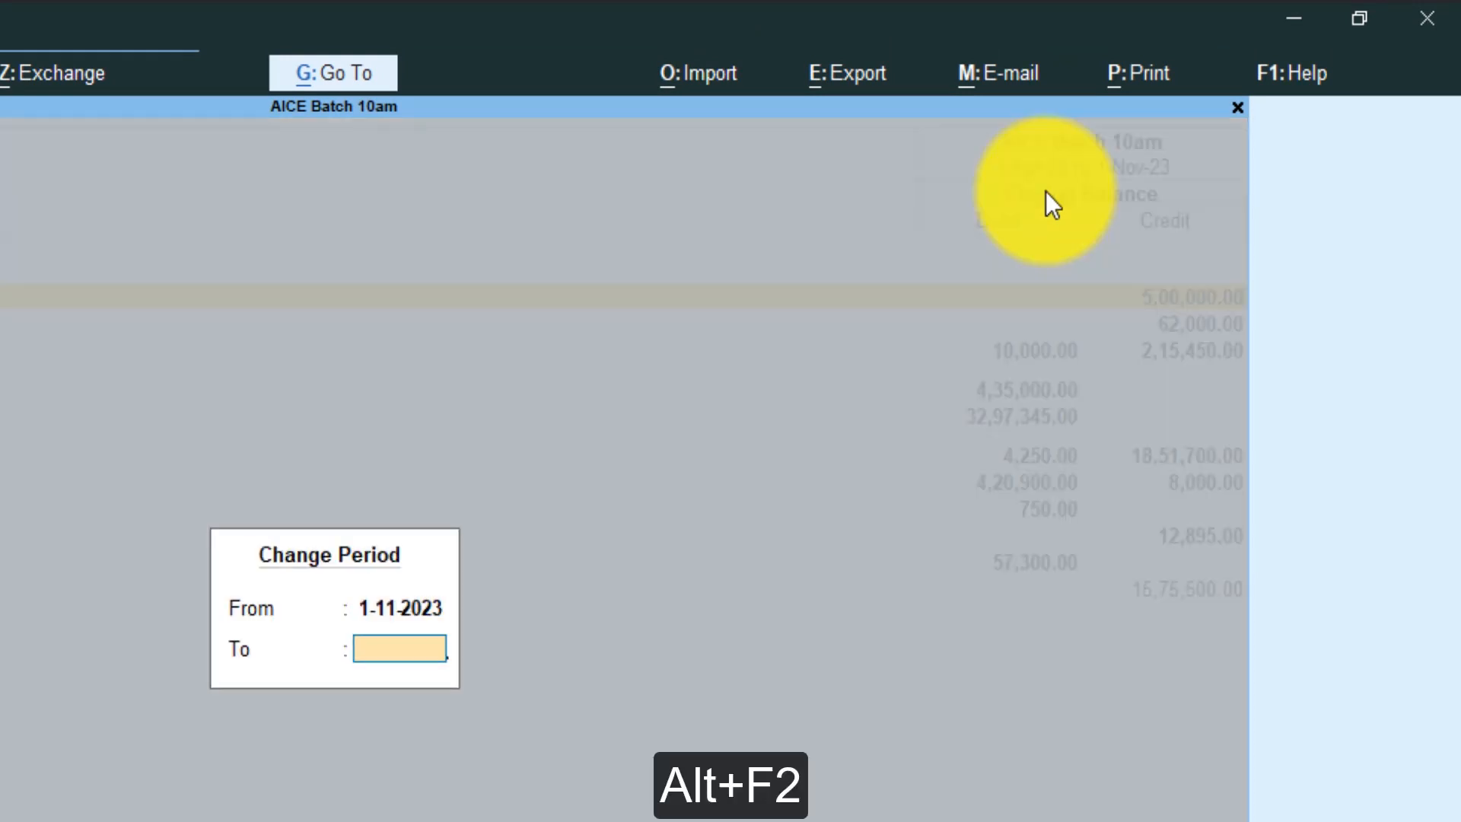
{"action": "type", "text": "1-12-2"}
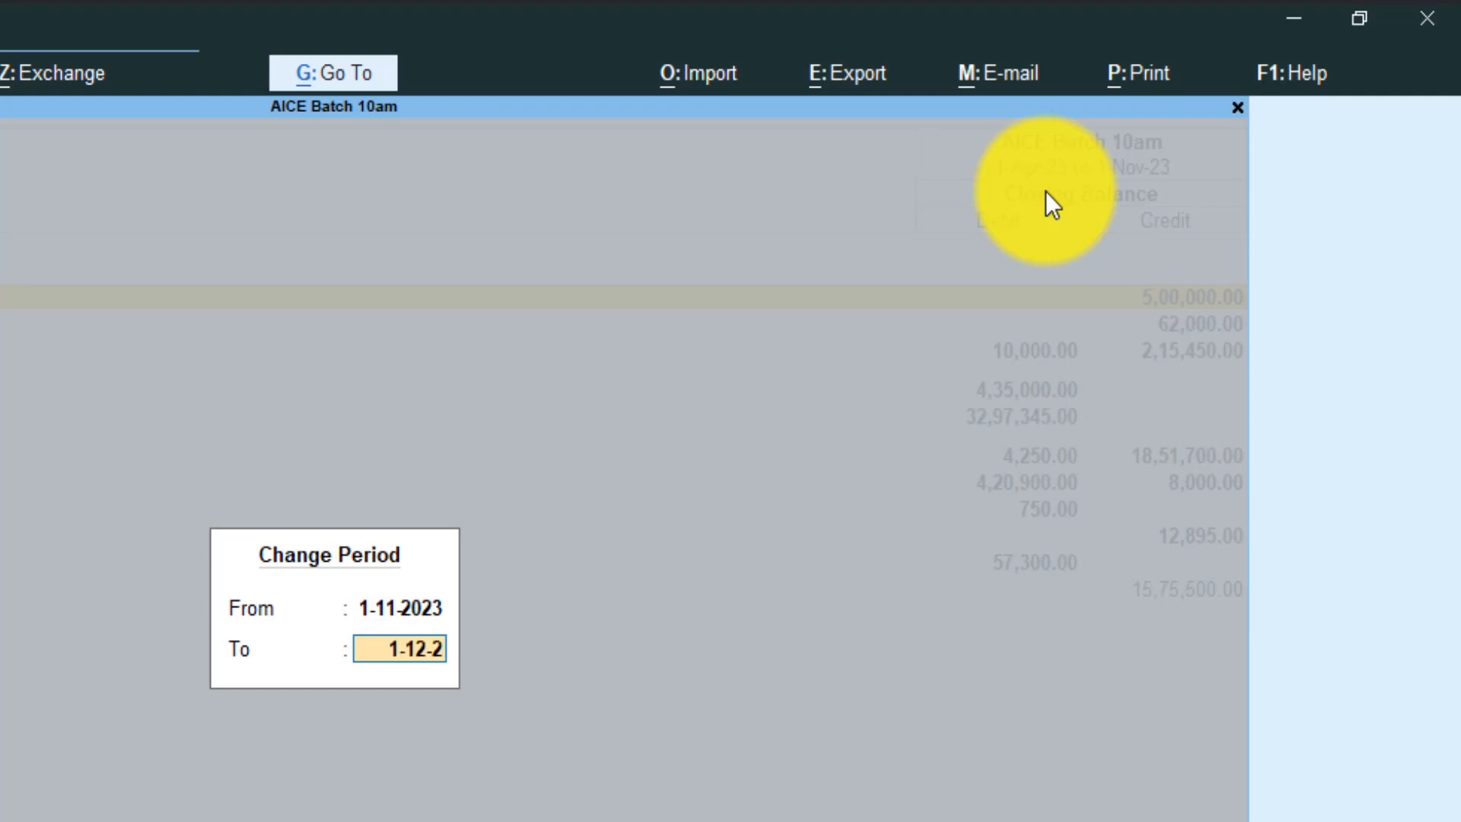
{"action": "type", "text": "3"}
{"action": "key", "text": "Return"}
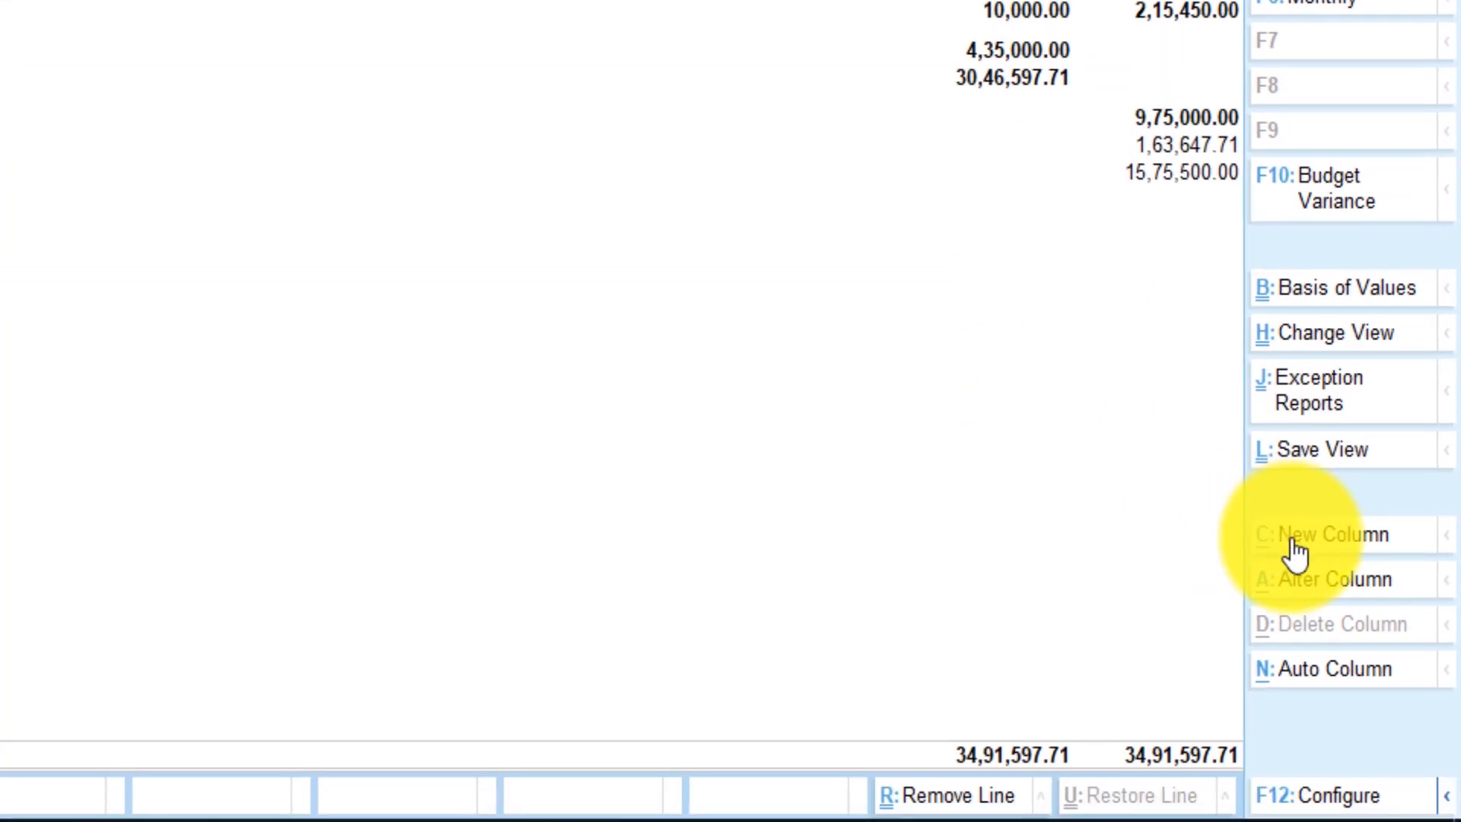
Start a new Trial Balance column for AICE Batch 10am, keeping 1-Nov-23 to 1-Dec-23 and Default stock valuation.
{"action": "key", "text": "alt+c"}
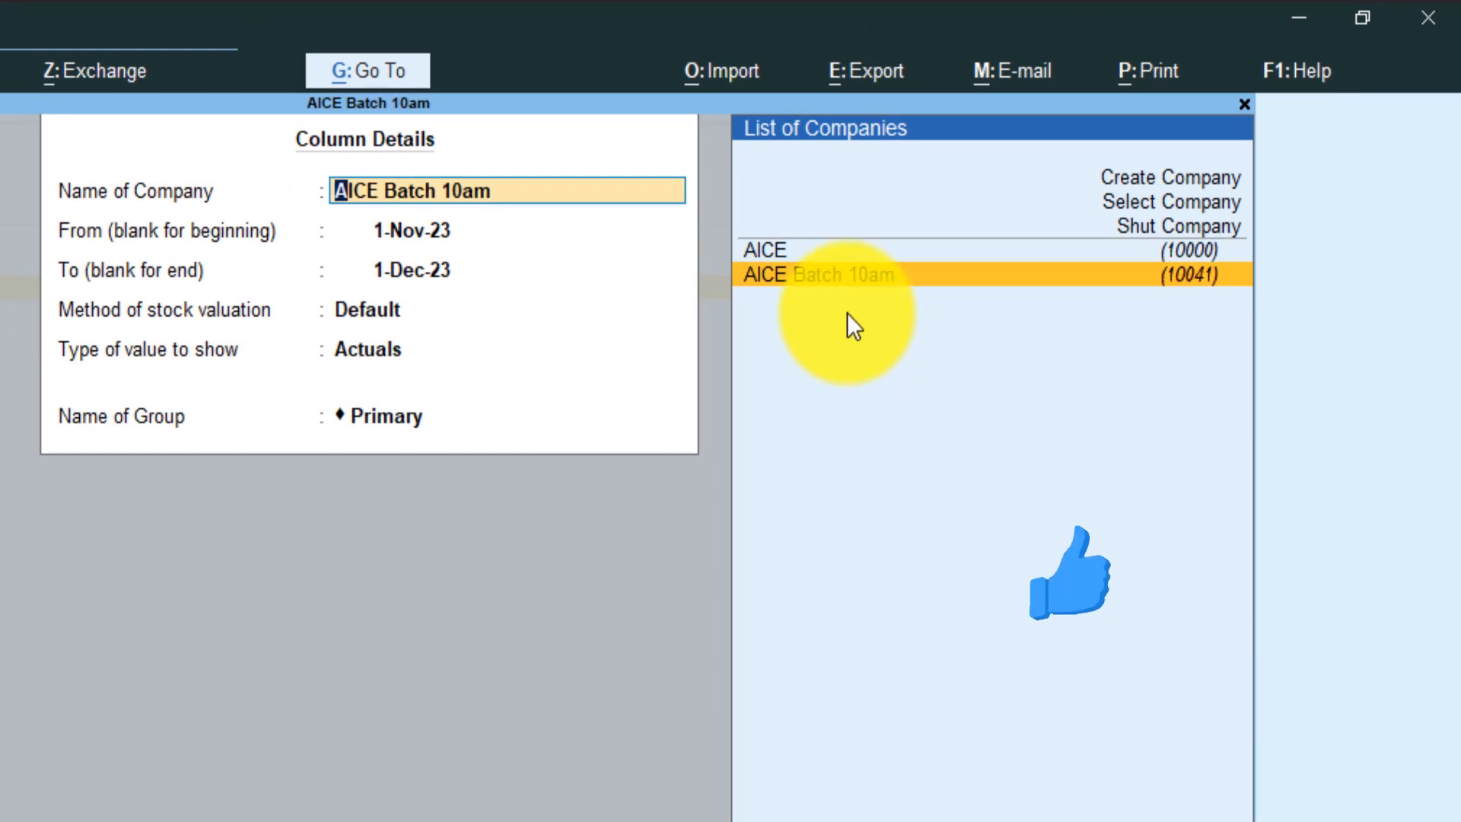
{"action": "key", "text": "Return"}
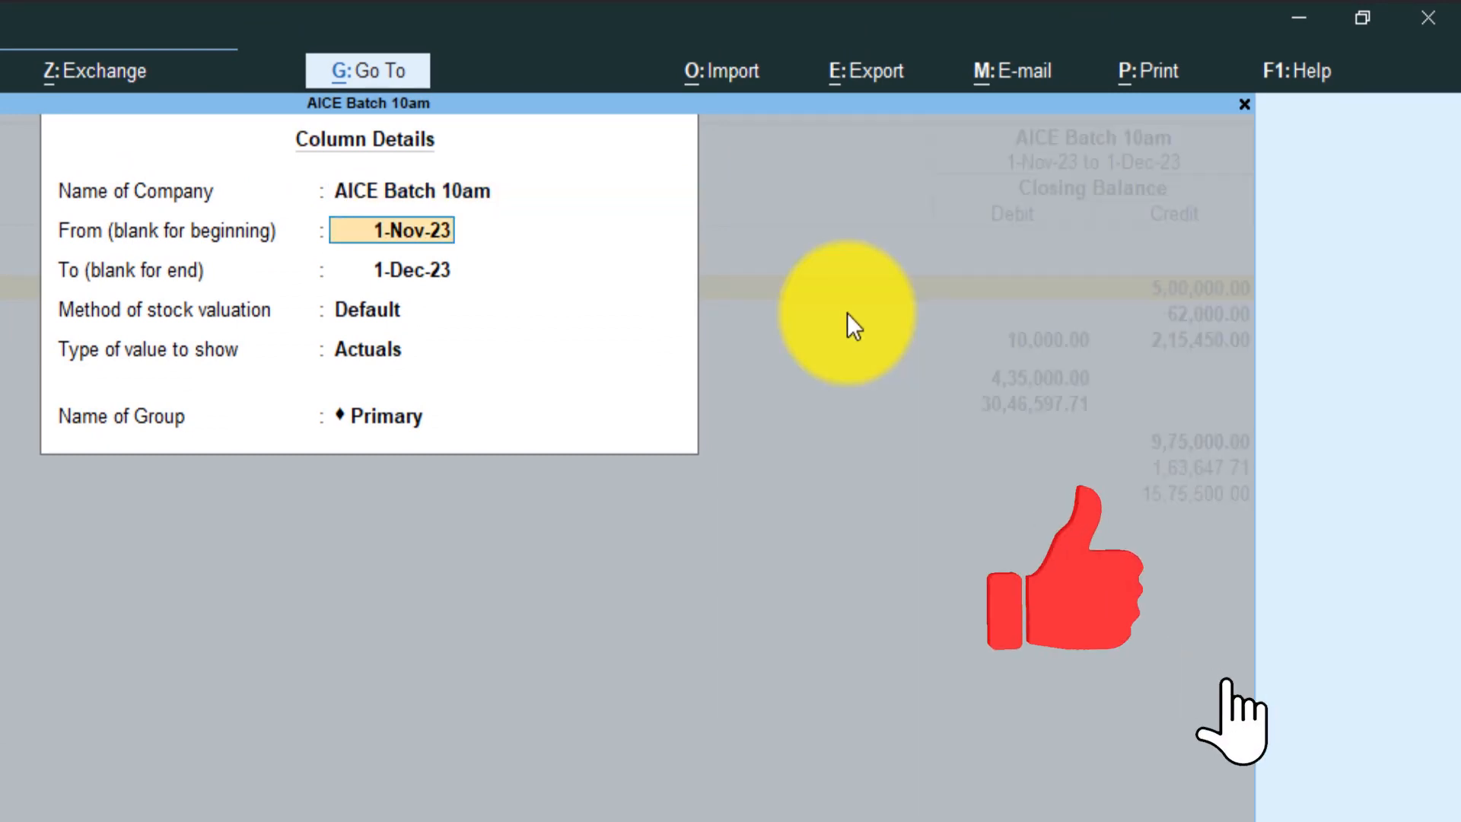
{"action": "key", "text": "Return"}
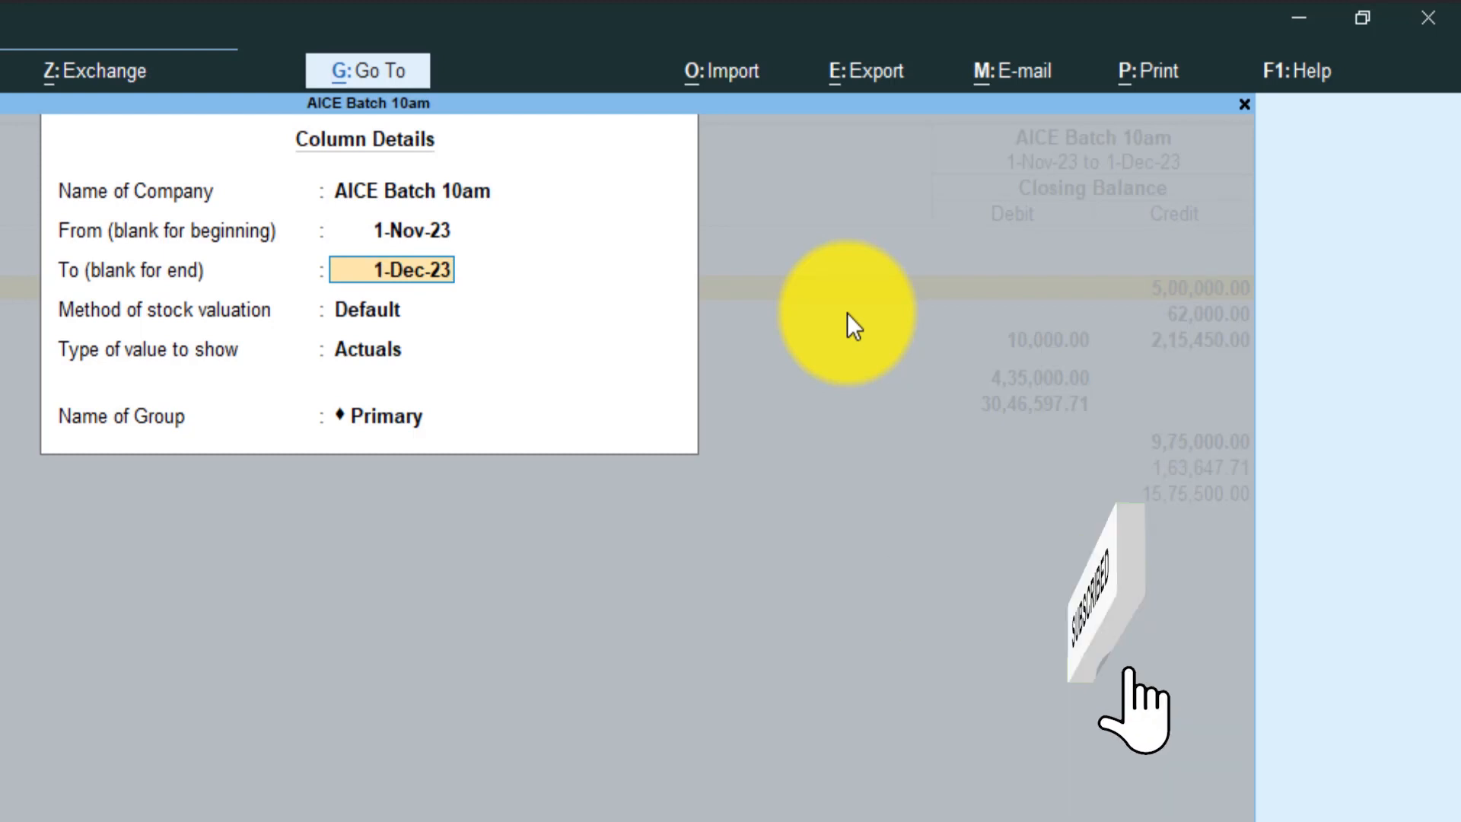
{"action": "key", "text": "Return"}
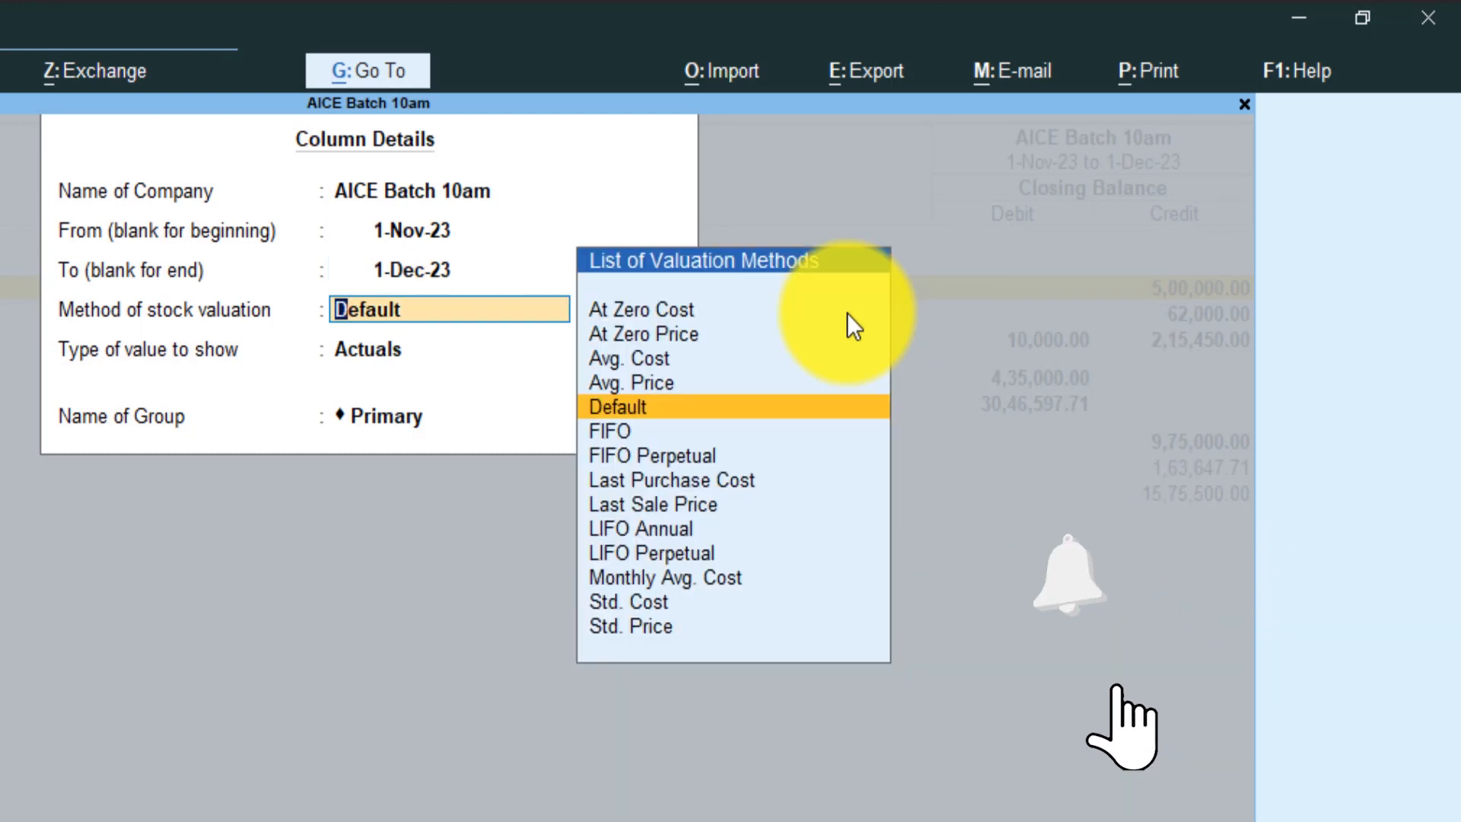
{"action": "key", "text": "Return"}
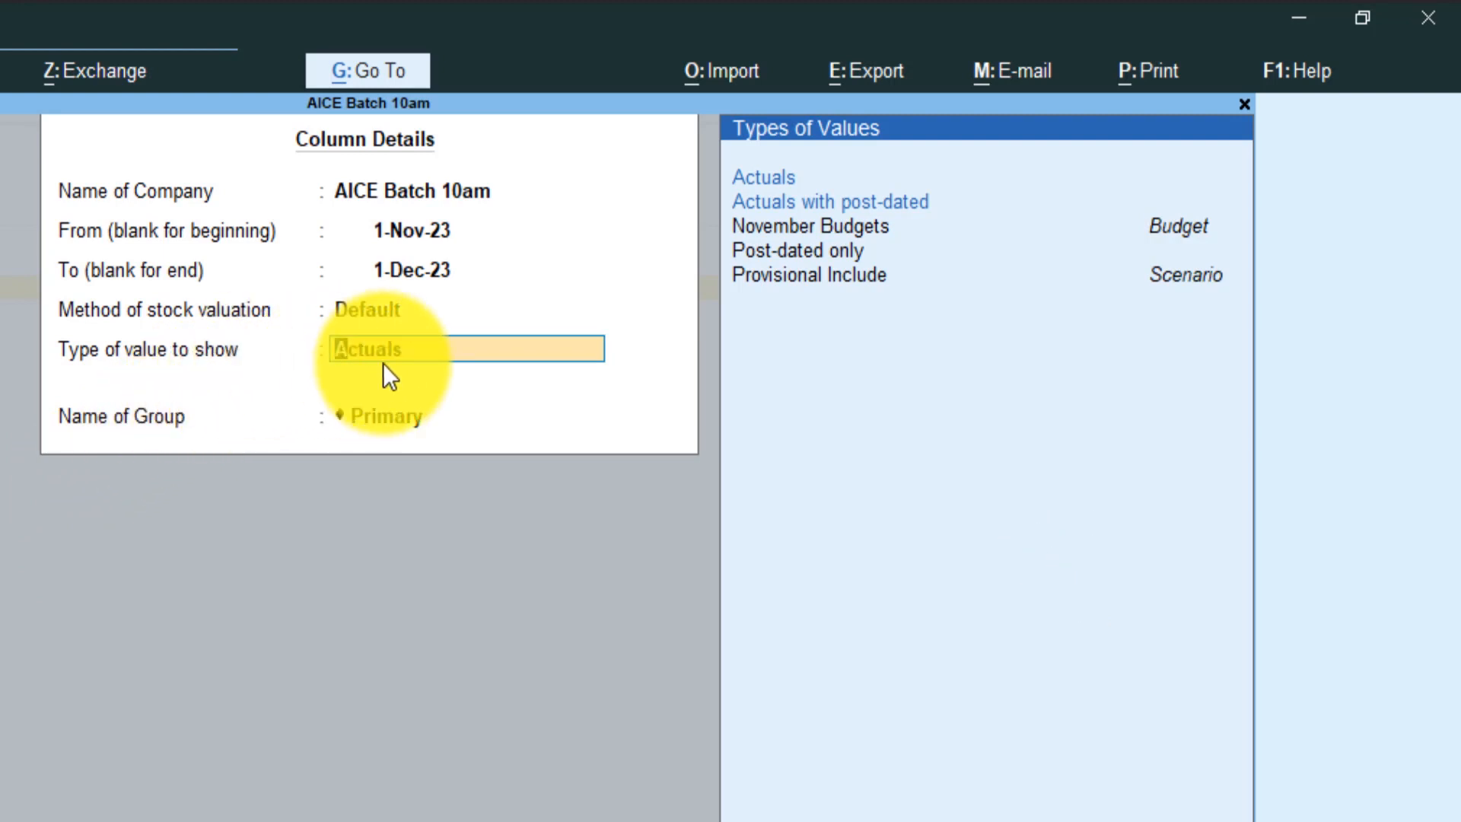
Make the new column show November Budgets values with variance set to Yes for the Primary group, and accept it.
{"action": "left_click", "coordinate": [408, 354]}
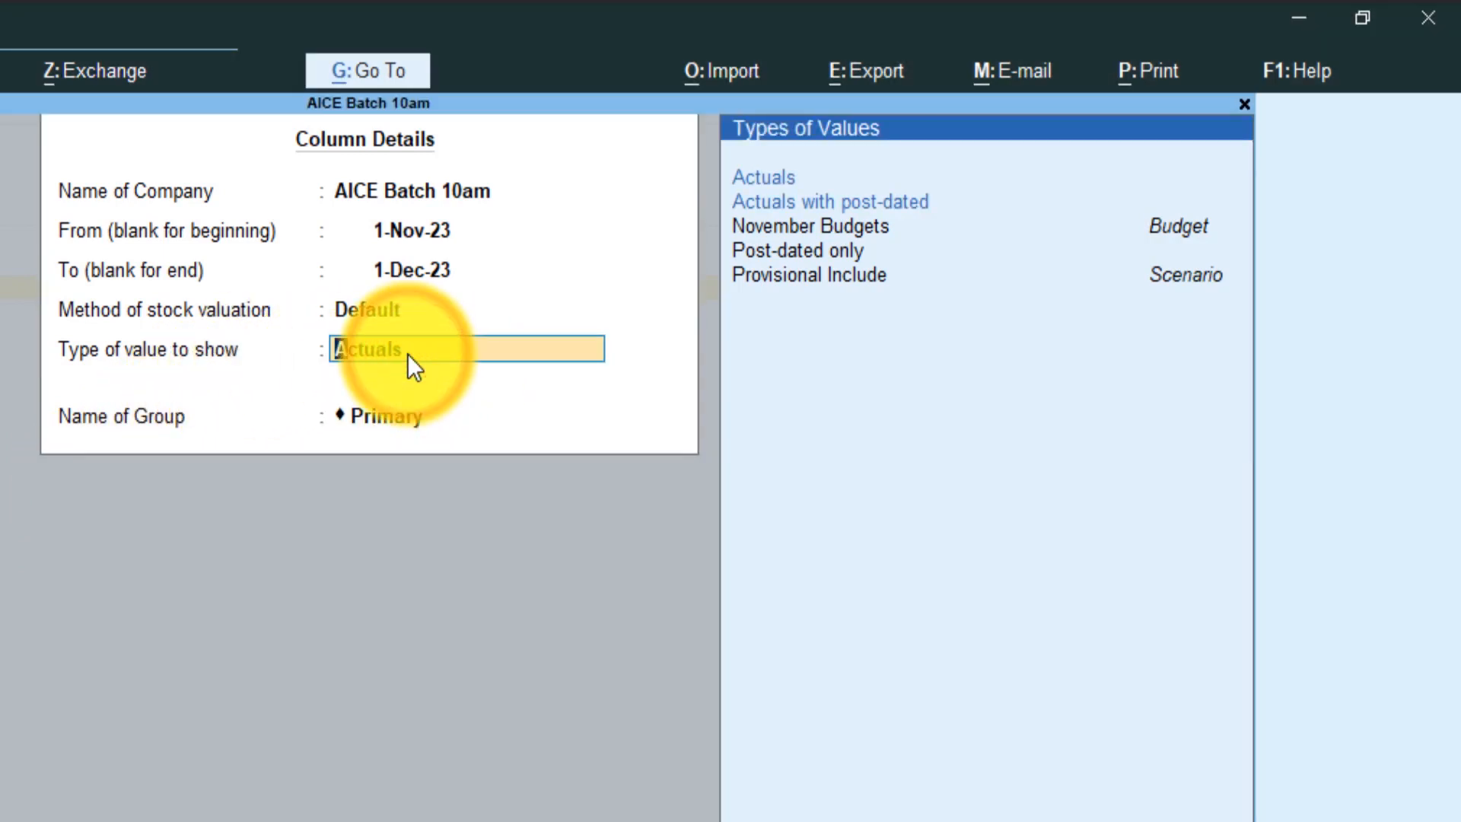
{"action": "key", "text": "Down"}
{"action": "key", "text": "Down"}
{"action": "key", "text": "Down"}
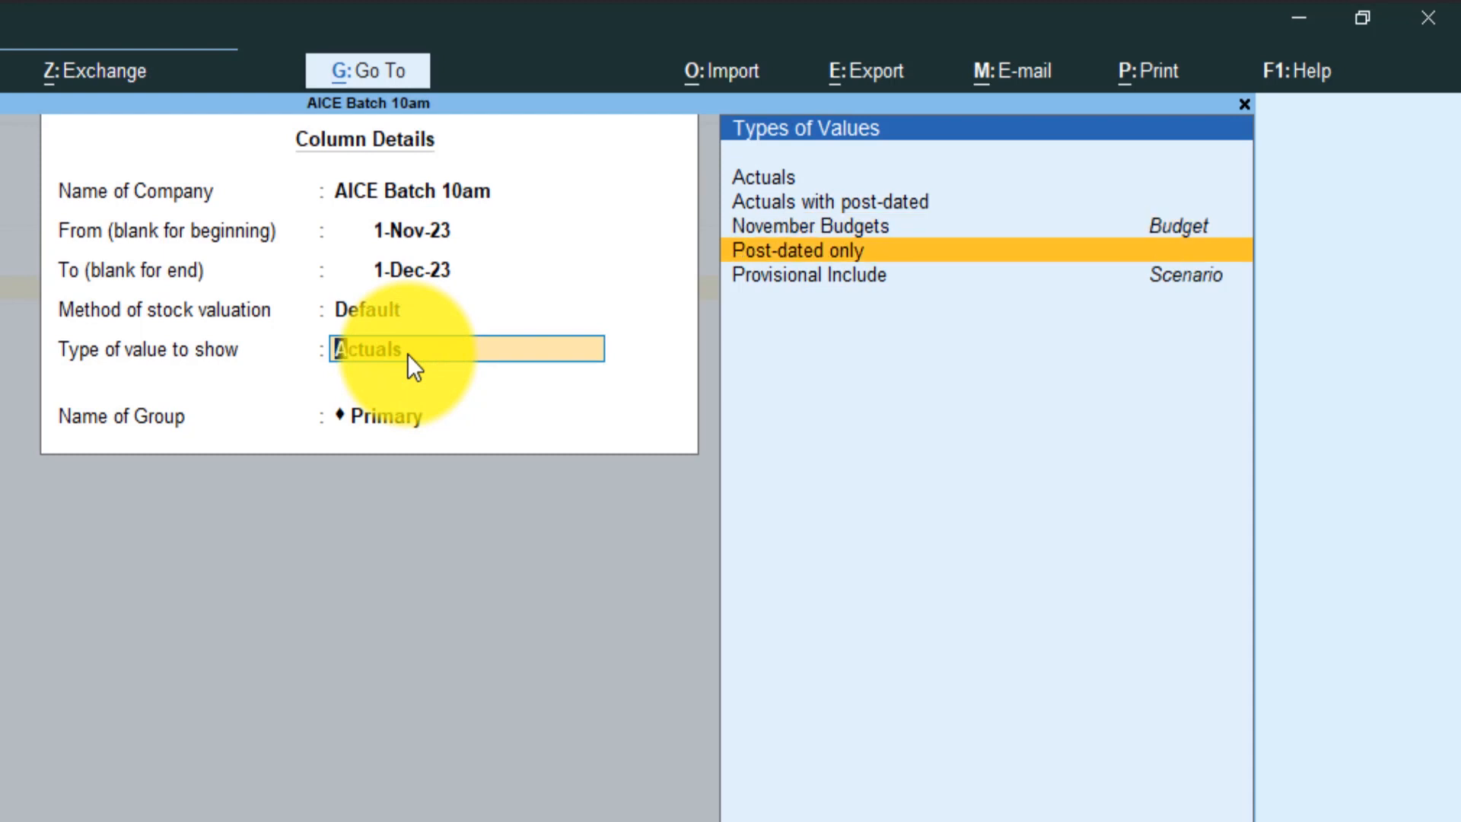
{"action": "key", "text": "Up"}
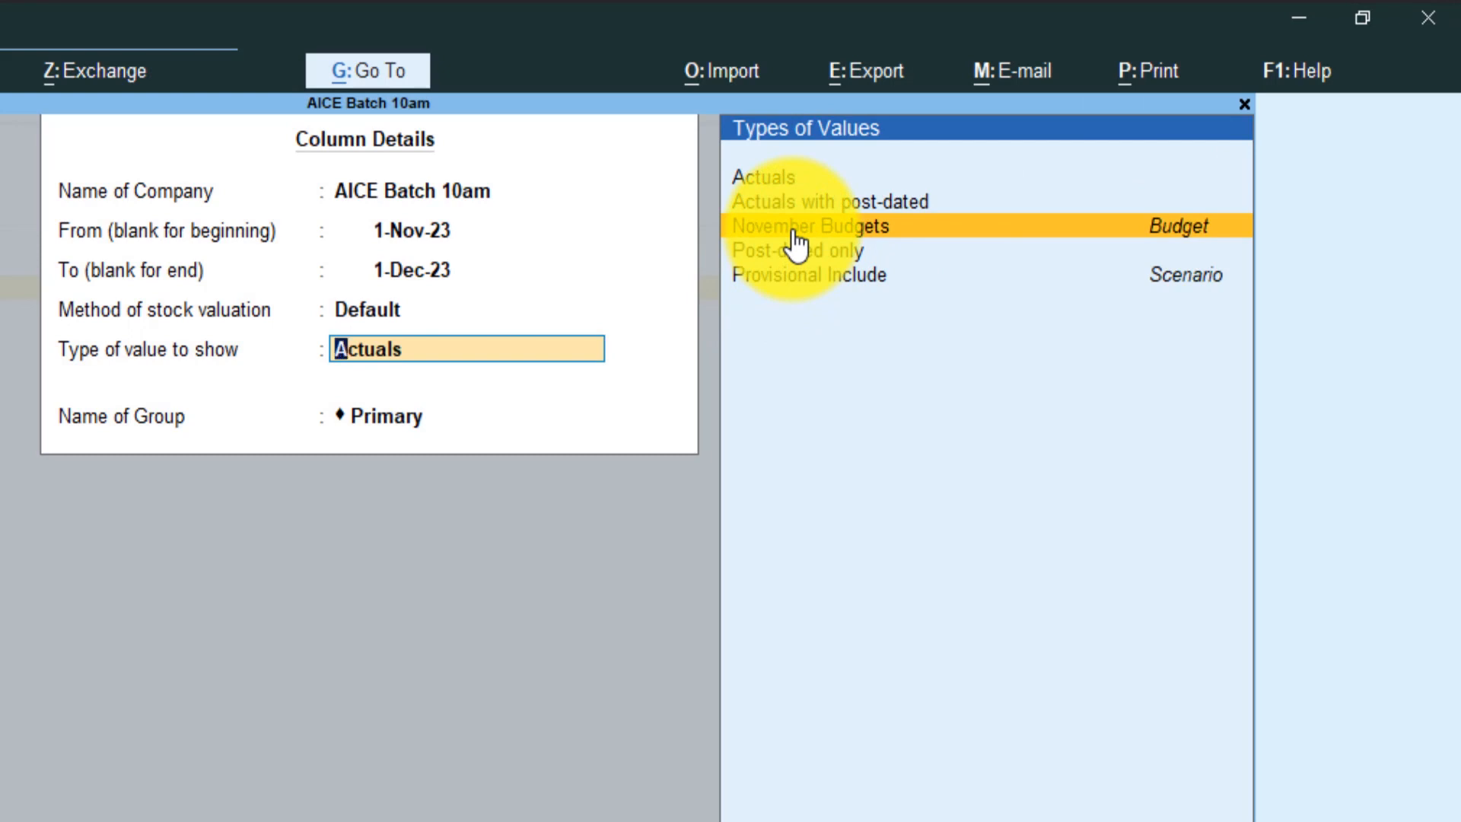
{"action": "left_click", "coordinate": [839, 242]}
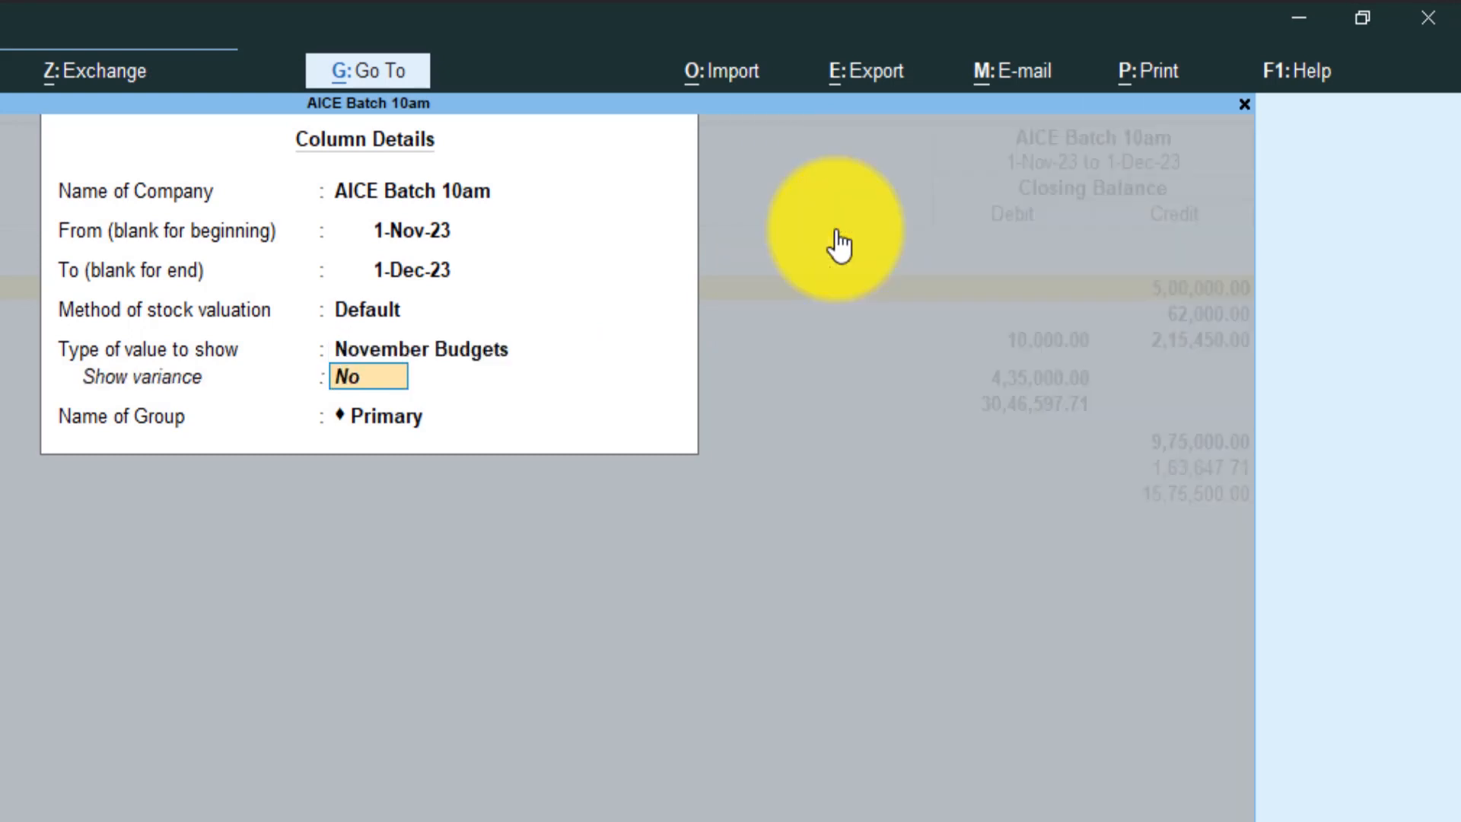
{"action": "type", "text": "y"}
{"action": "key", "text": "Return"}
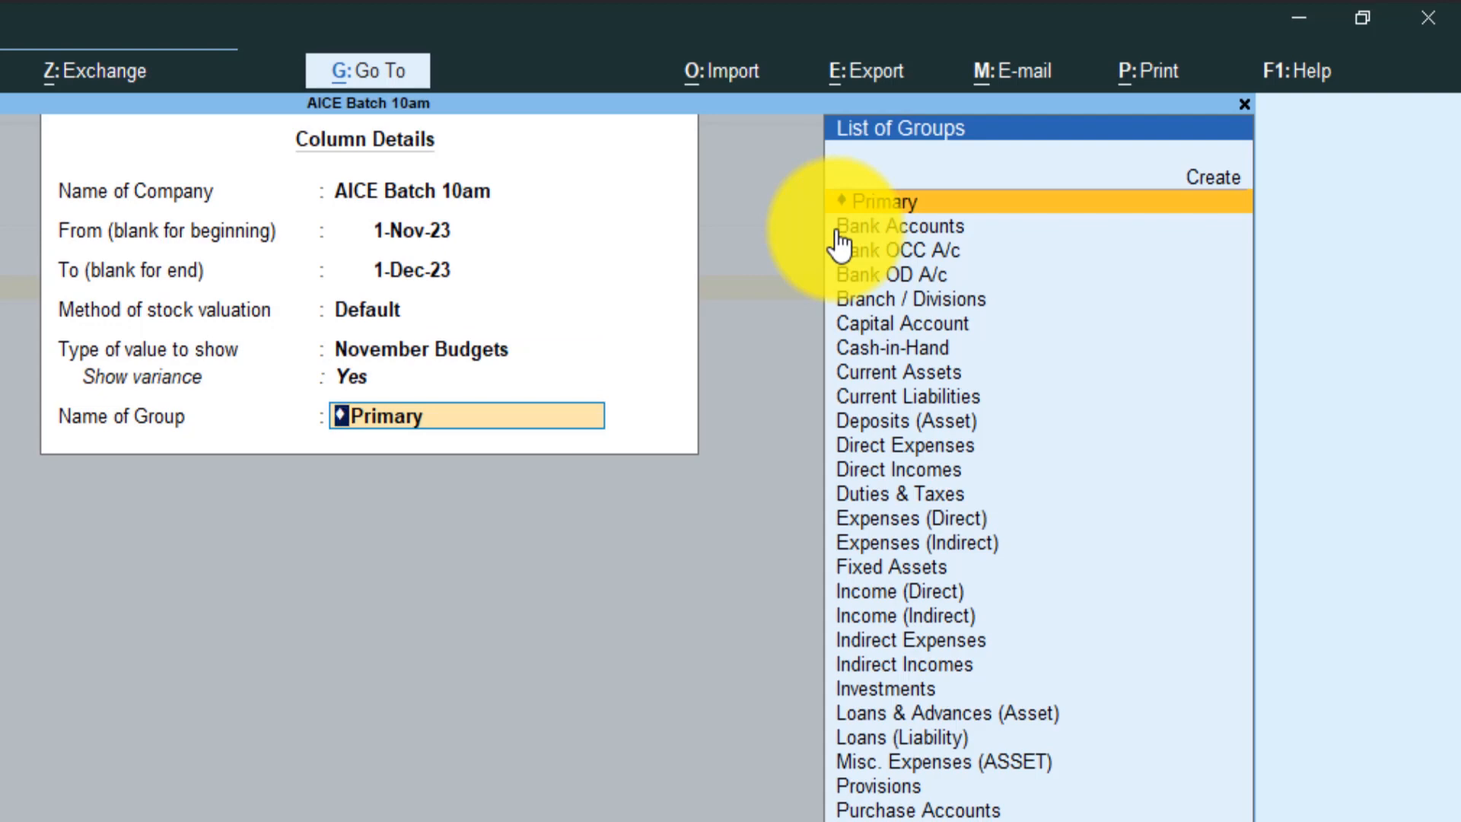
{"action": "key", "text": "Return"}
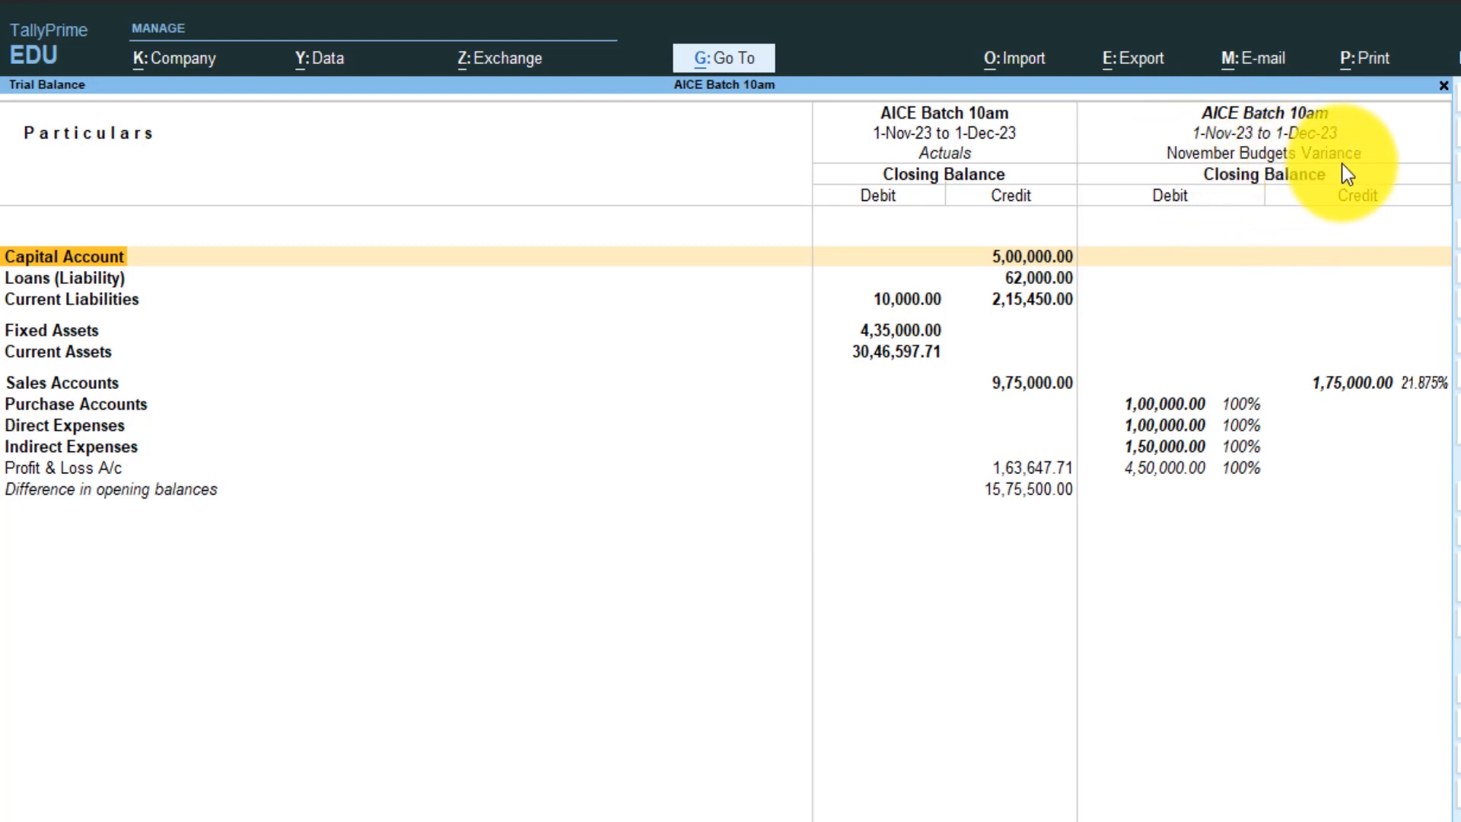
Examine the November Budgets variance for sales, purchases, direct and indirect expenses and Profit & Loss A/c, and close the report.
{"action": "left_click", "coordinate": [1347, 384]}
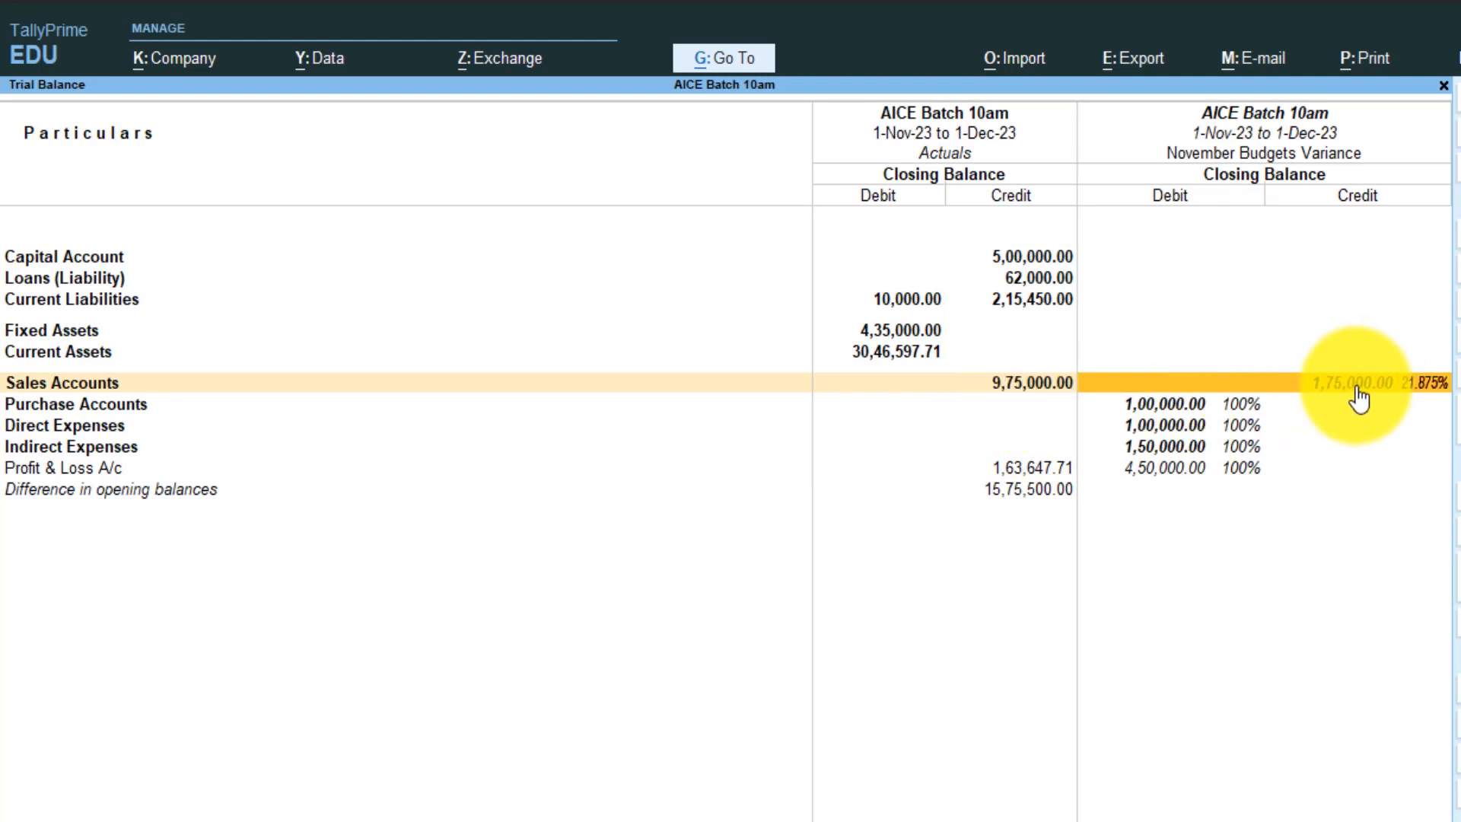
{"action": "left_click", "coordinate": [1161, 404]}
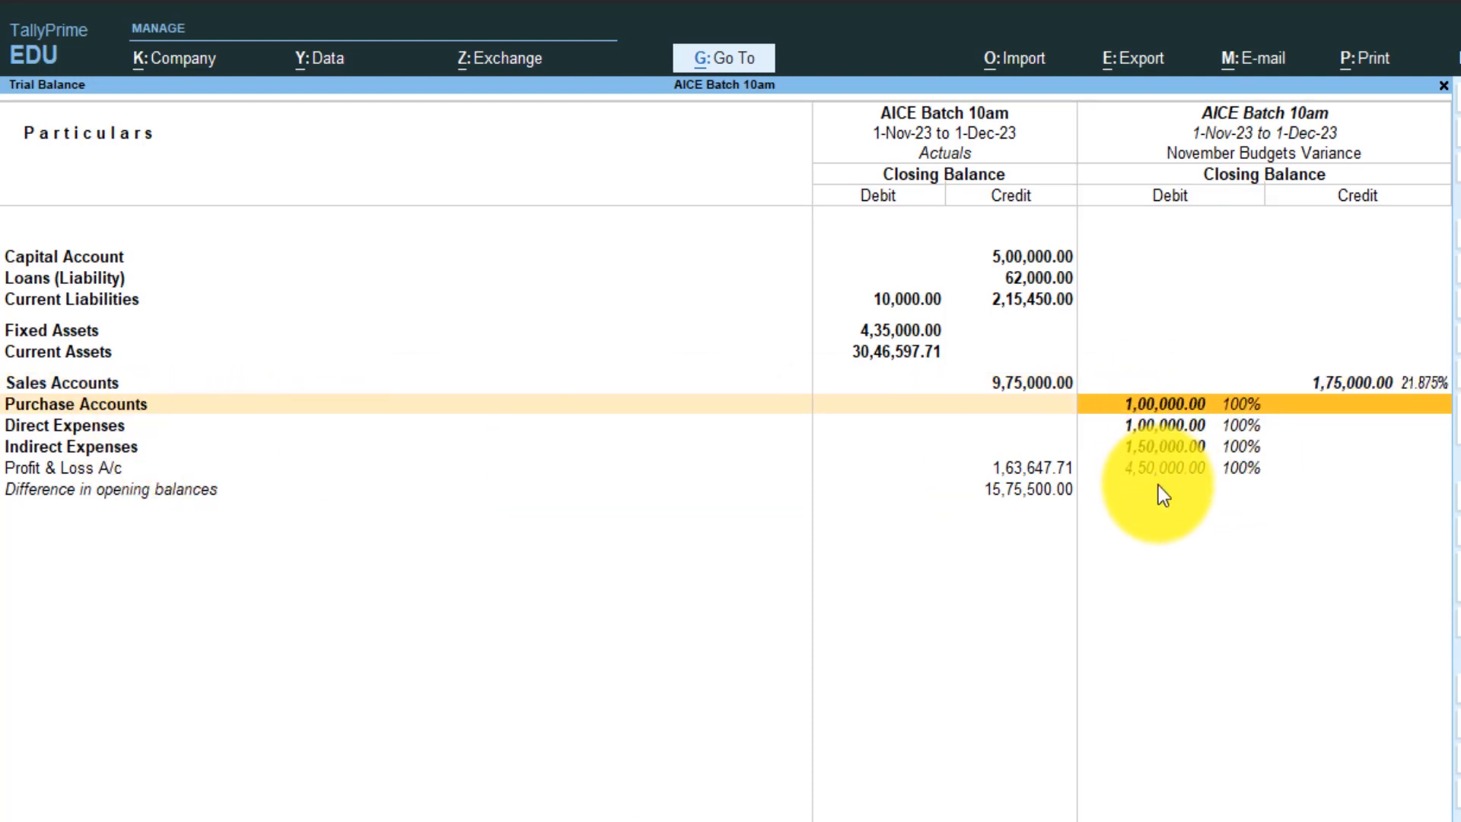
{"action": "left_click", "coordinate": [1163, 428]}
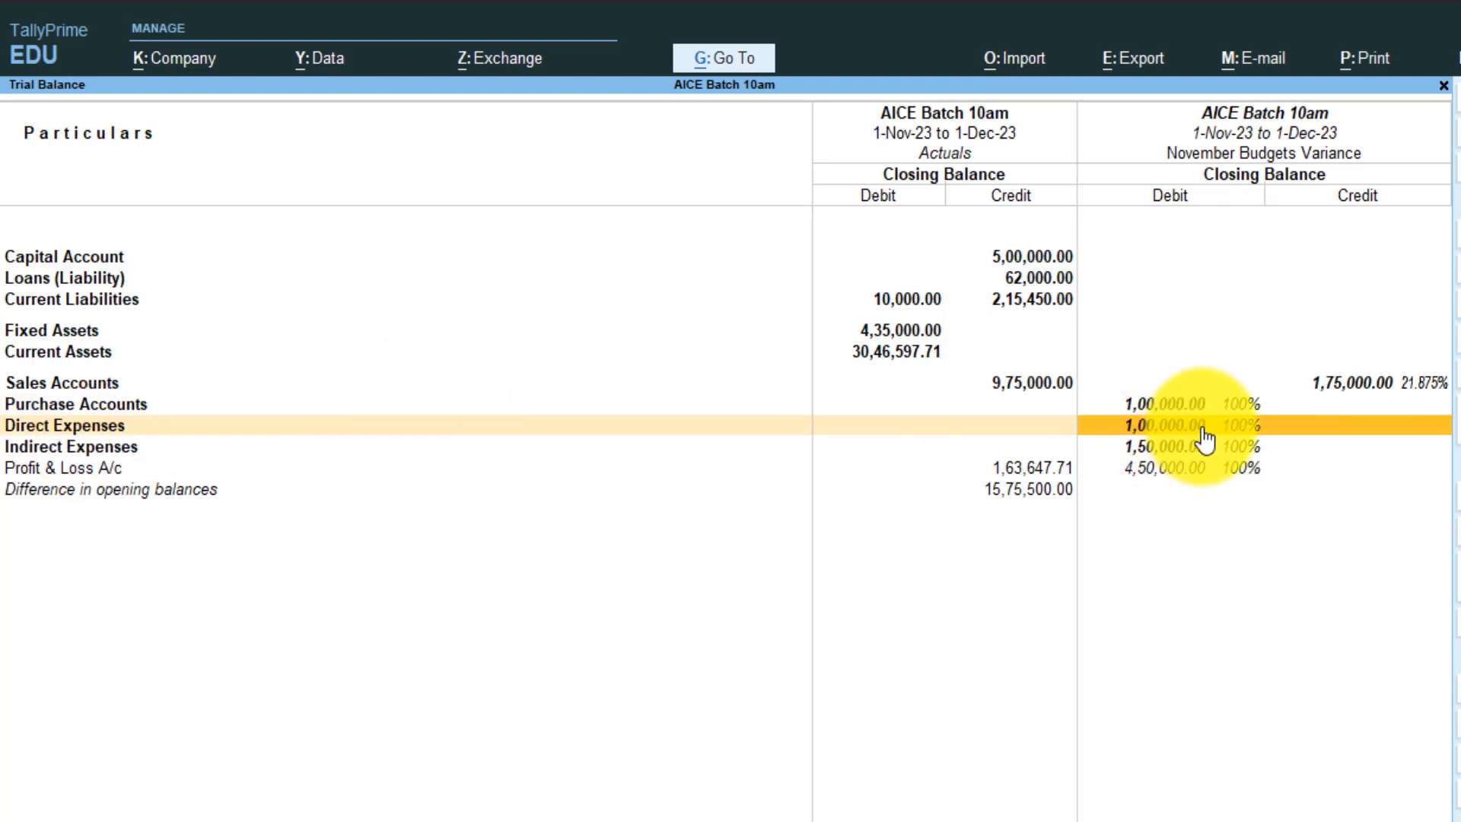
{"action": "left_click", "coordinate": [1176, 446]}
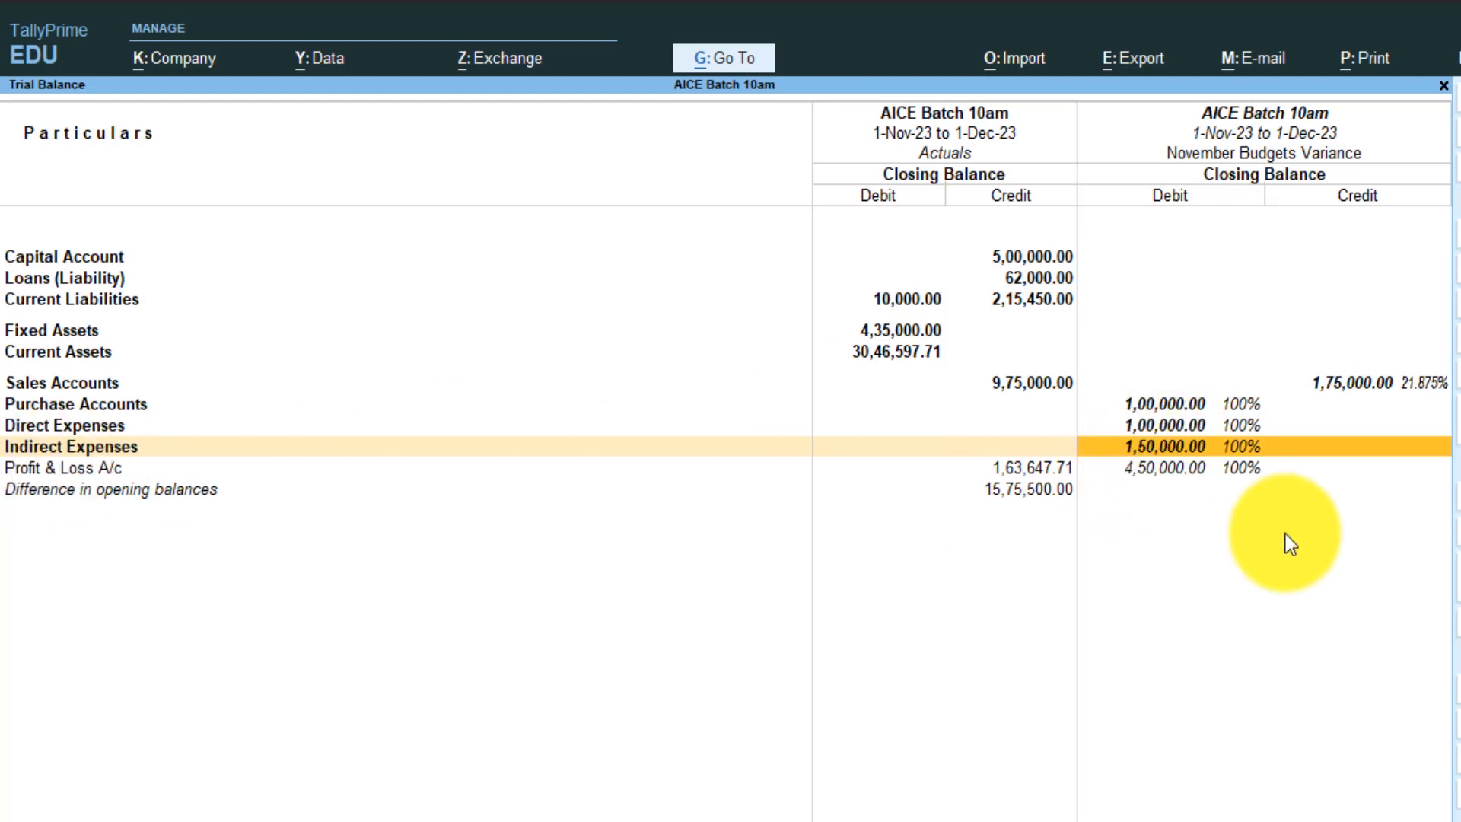
{"action": "left_click", "coordinate": [1164, 469]}
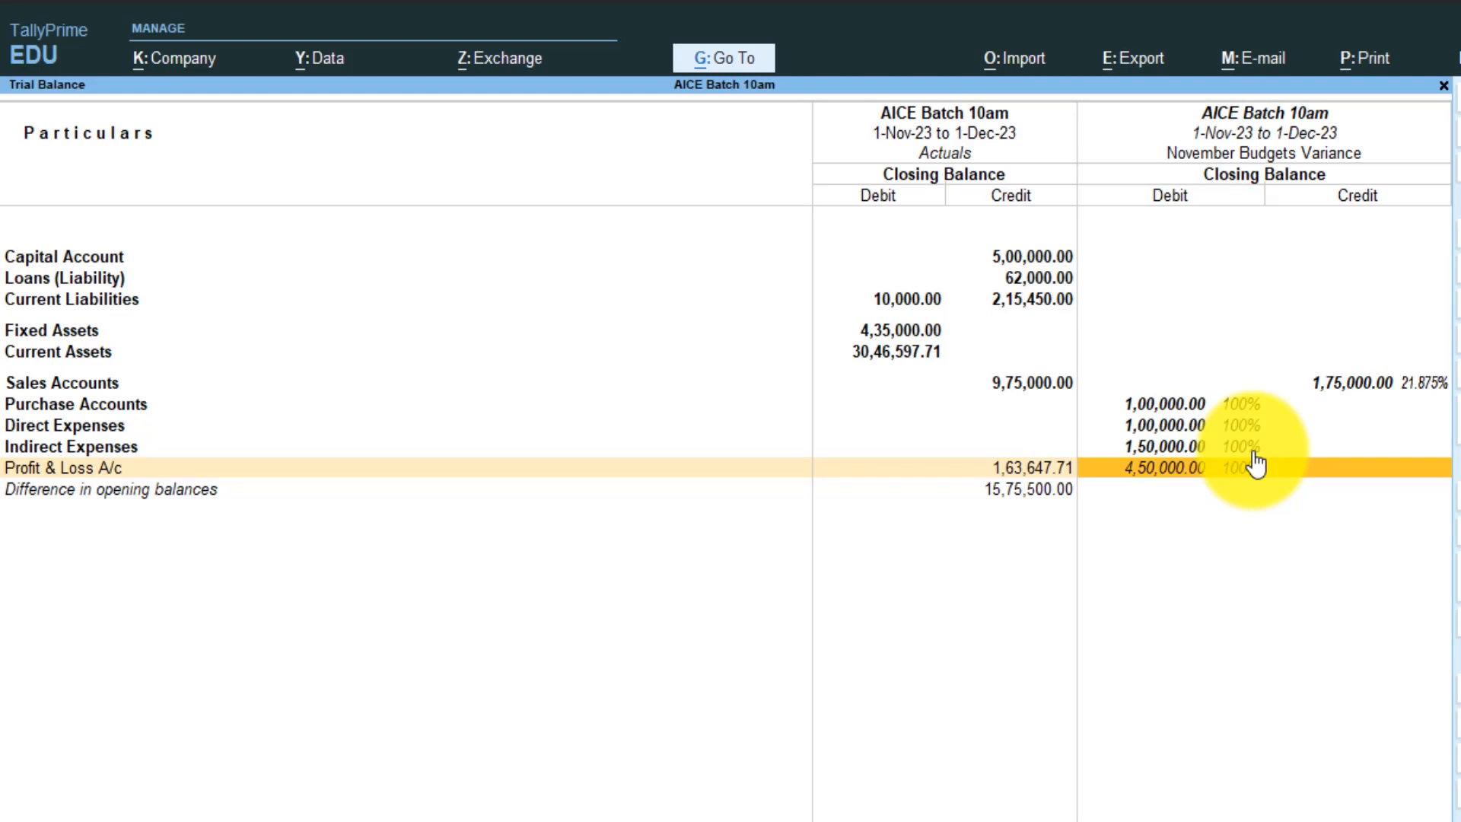
{"action": "key", "text": "Escape"}
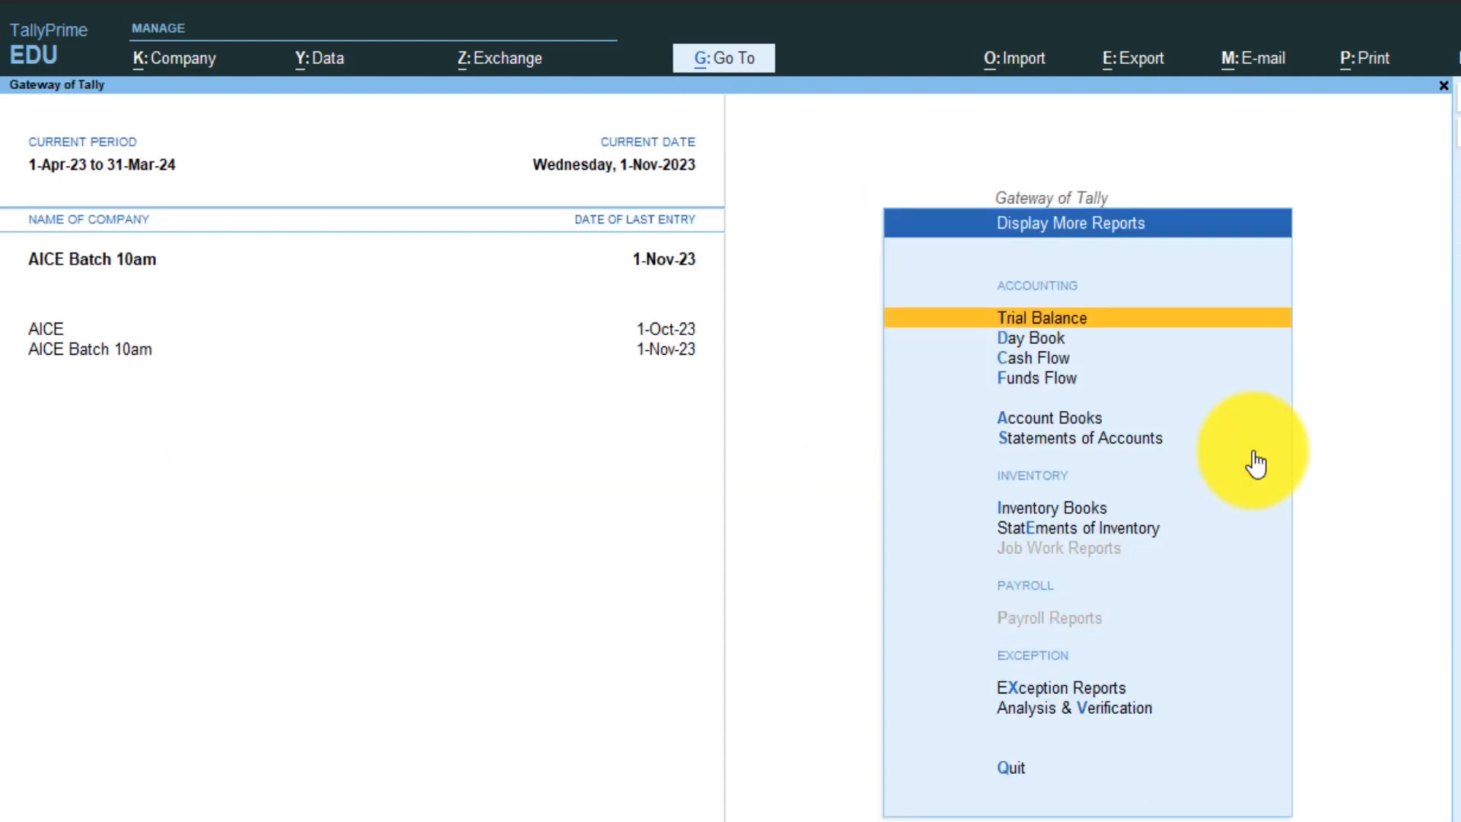
{"action": "key", "text": "Escape"}
Open a blank Budget creation form to view its group and ledger budget options, and return to the list of masters.
{"action": "key", "text": "Up"}
{"action": "key", "text": "Up"}
{"action": "key", "text": "Up"}
{"action": "key", "text": "Up"}
{"action": "key", "text": "Up"}
{"action": "key", "text": "Up"}
{"action": "key", "text": "Up"}
{"action": "key", "text": "Up"}
{"action": "key", "text": "Up"}
{"action": "key", "text": "Up"}
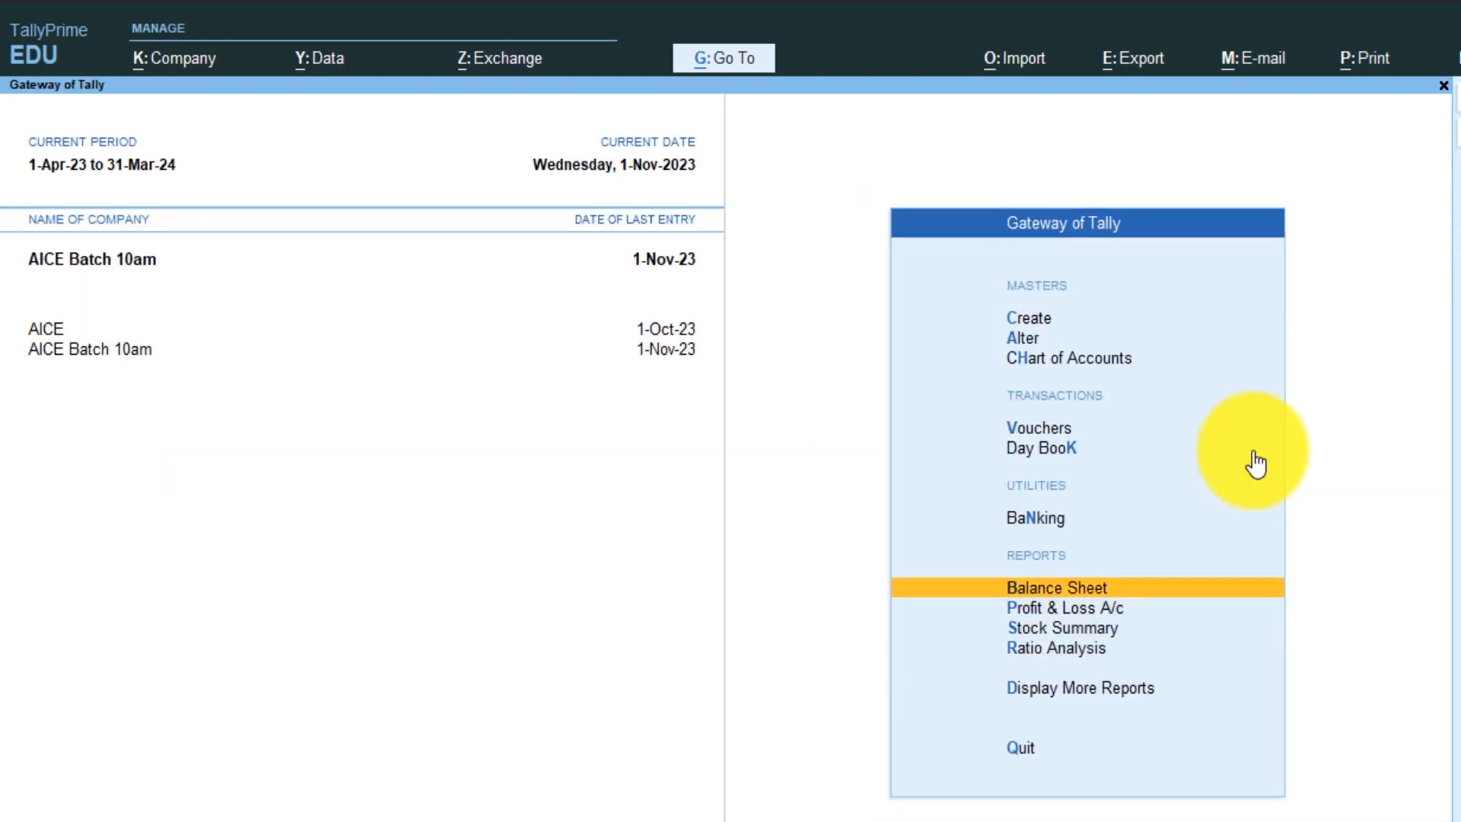
{"action": "key", "text": "Return"}
{"action": "key", "text": "Down"}
{"action": "key", "text": "Down"}
{"action": "key", "text": "Down"}
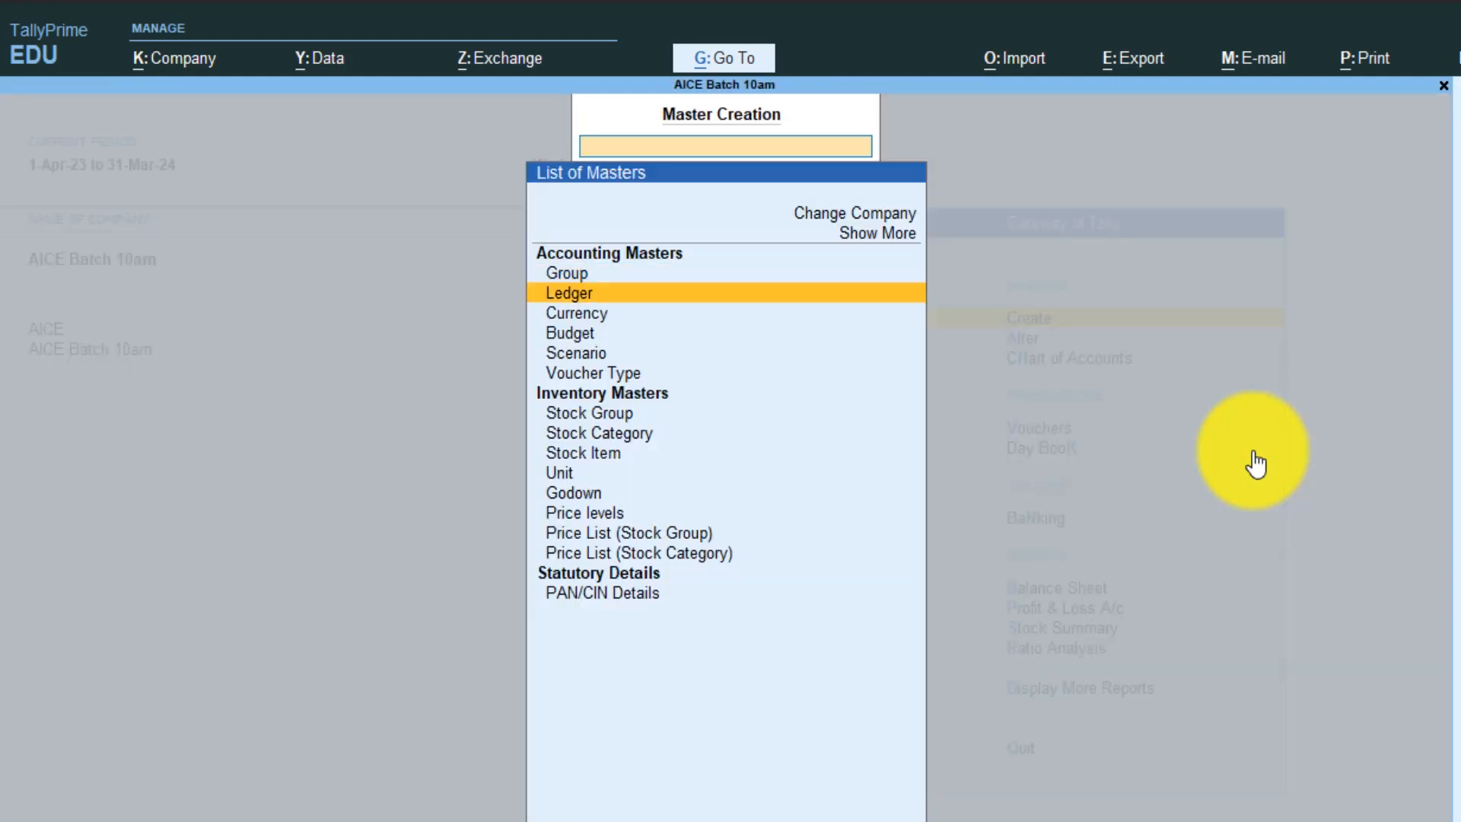
{"action": "key", "text": "Up"}
{"action": "key", "text": "Up"}
{"action": "key", "text": "Up"}
{"action": "key", "text": "Up"}
{"action": "key", "text": "Down"}
{"action": "key", "text": "Down"}
{"action": "key", "text": "Down"}
{"action": "key", "text": "Down"}
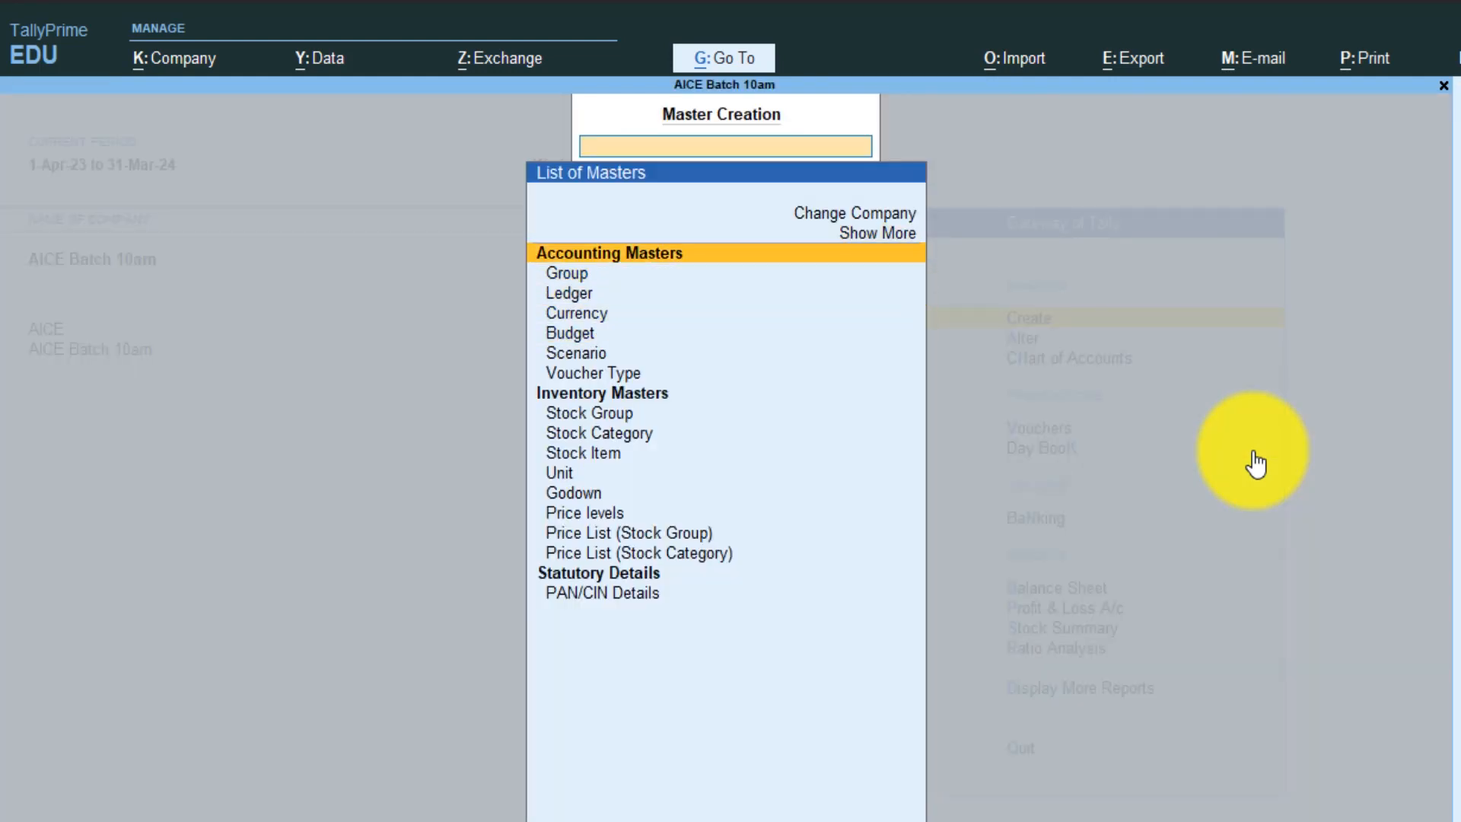
{"action": "key", "text": "Return"}
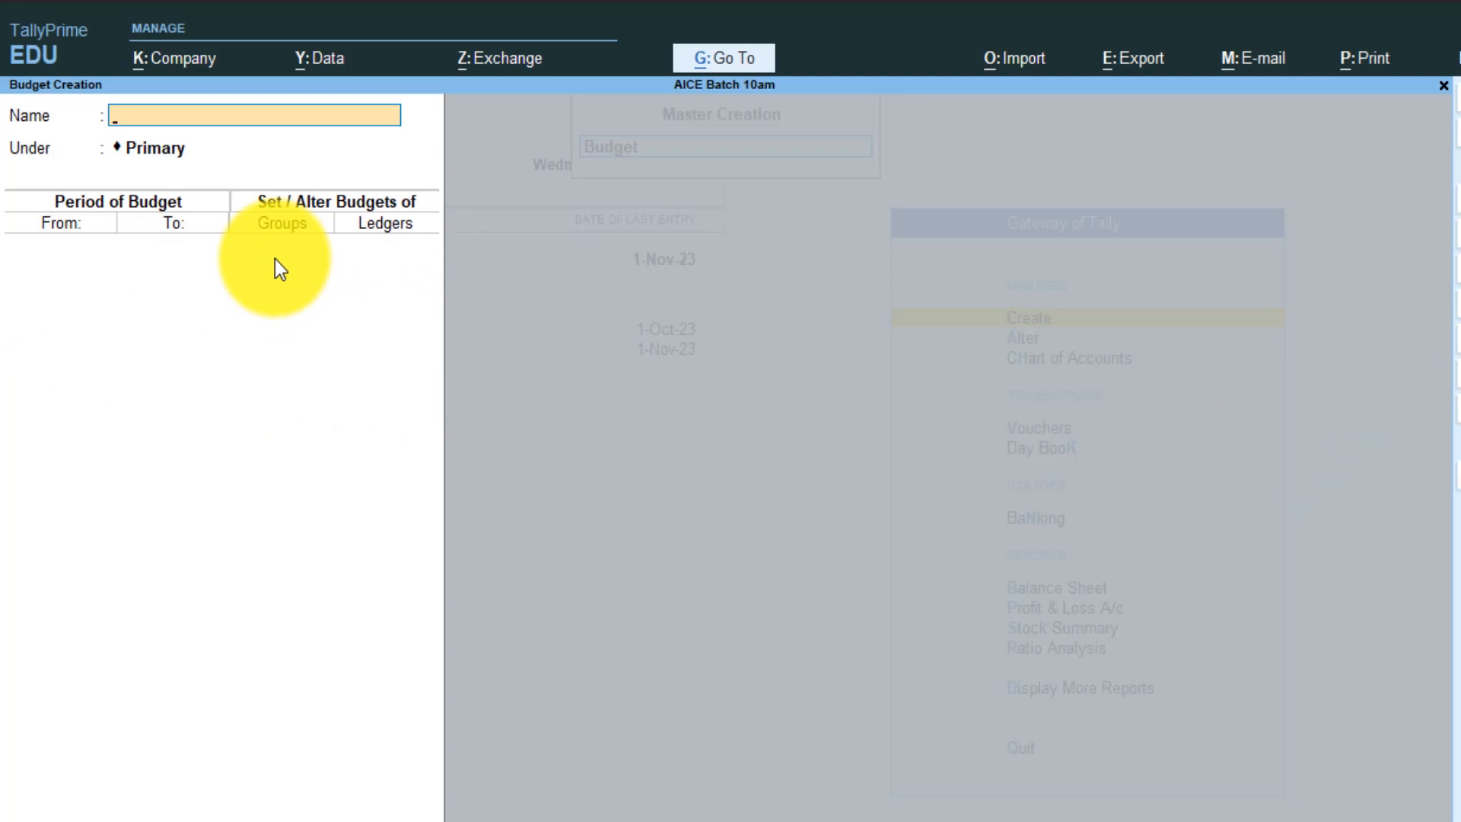
{"action": "key", "text": "Escape"}
{"action": "key", "text": "Return"}
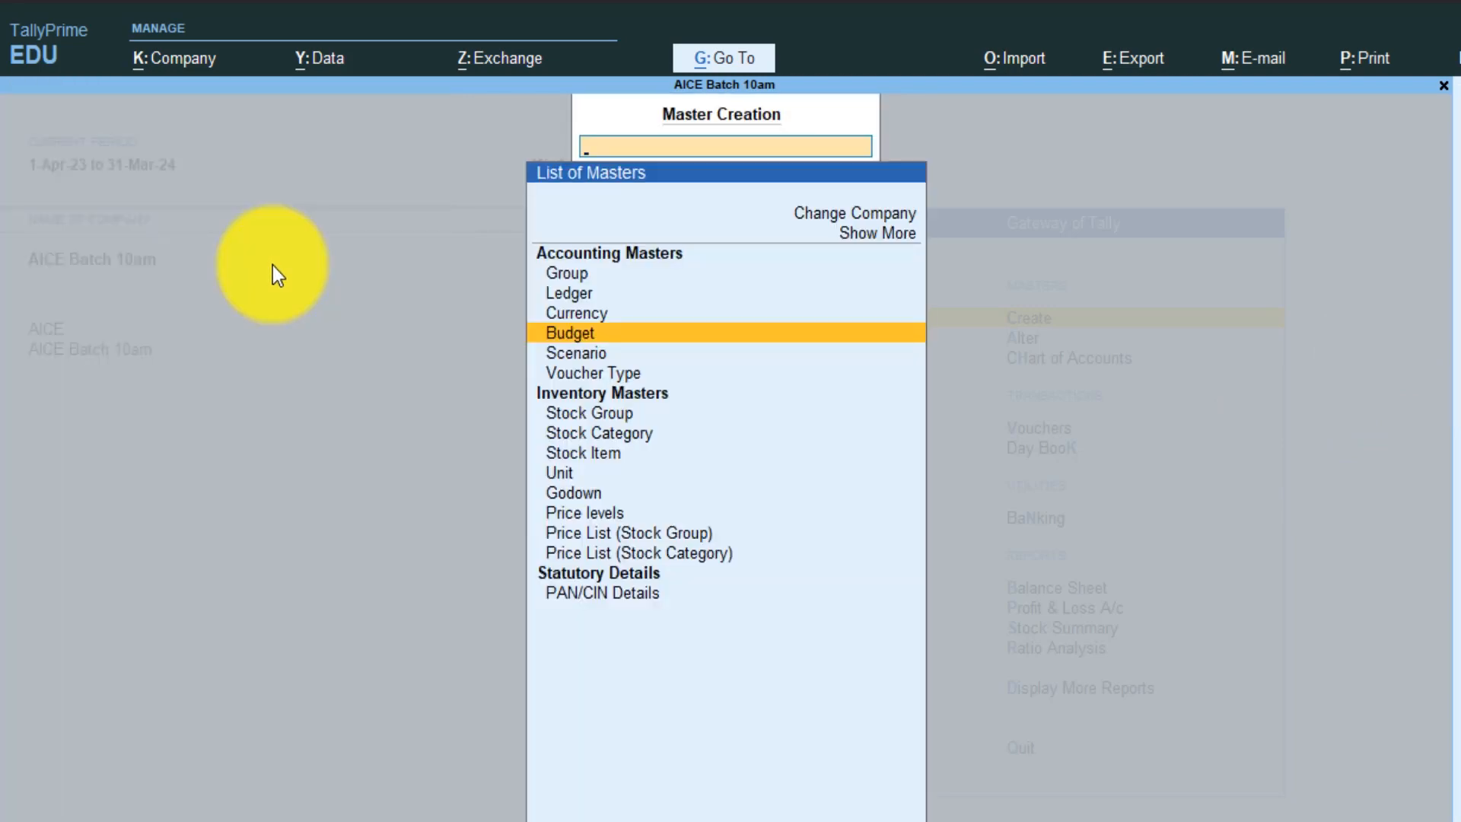
Leave the list of masters and open the Trial Balance report for AICE Batch 10am.
{"action": "key", "text": "Escape"}
{"action": "key", "text": "Down"}
{"action": "key", "text": "Down"}
{"action": "key", "text": "Down"}
{"action": "key", "text": "Down"}
{"action": "key", "text": "Down"}
{"action": "key", "text": "Down"}
{"action": "key", "text": "Down"}
{"action": "key", "text": "Down"}
{"action": "key", "text": "Down"}
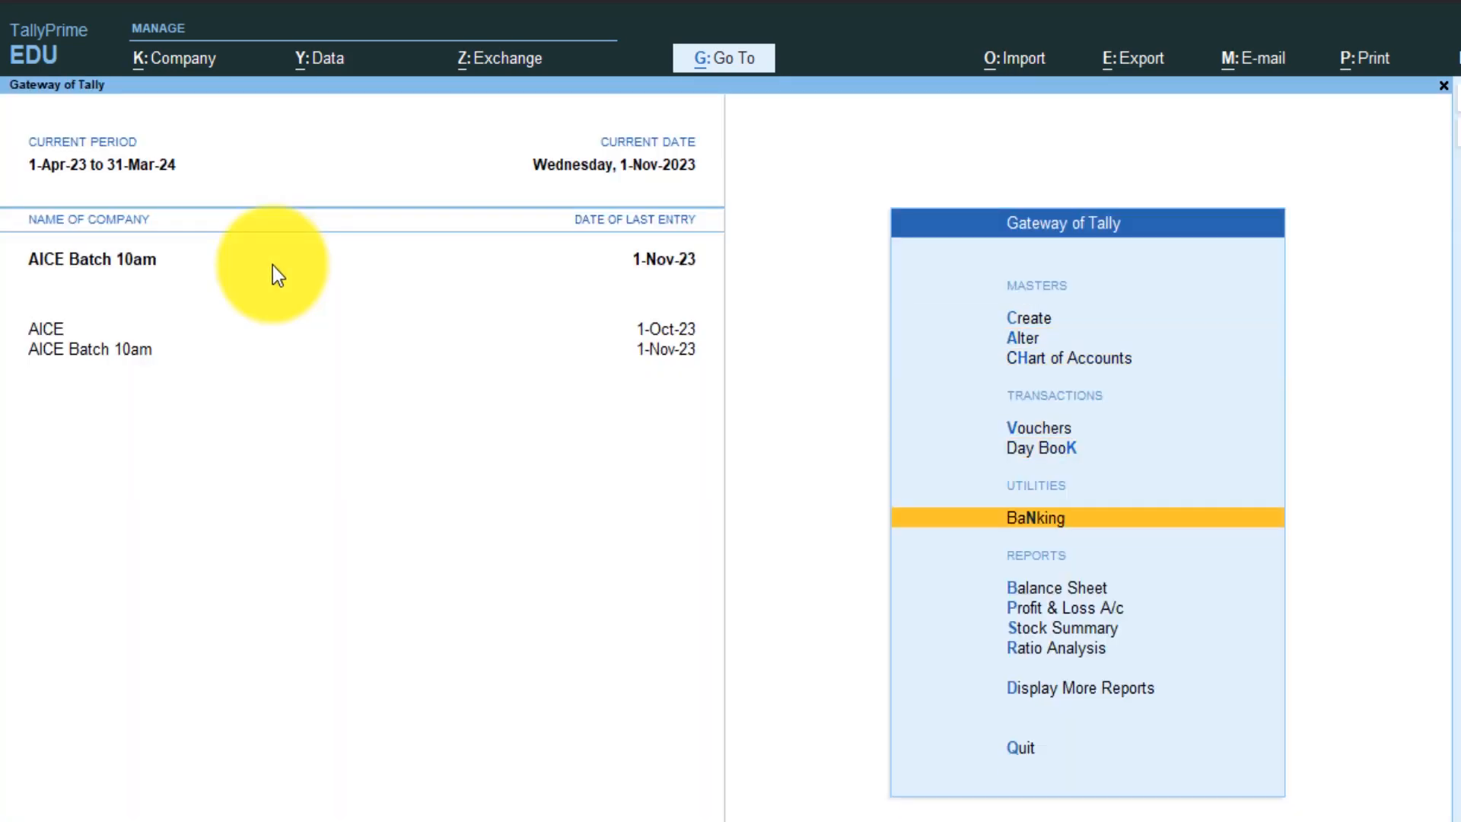
{"action": "key", "text": "Down"}
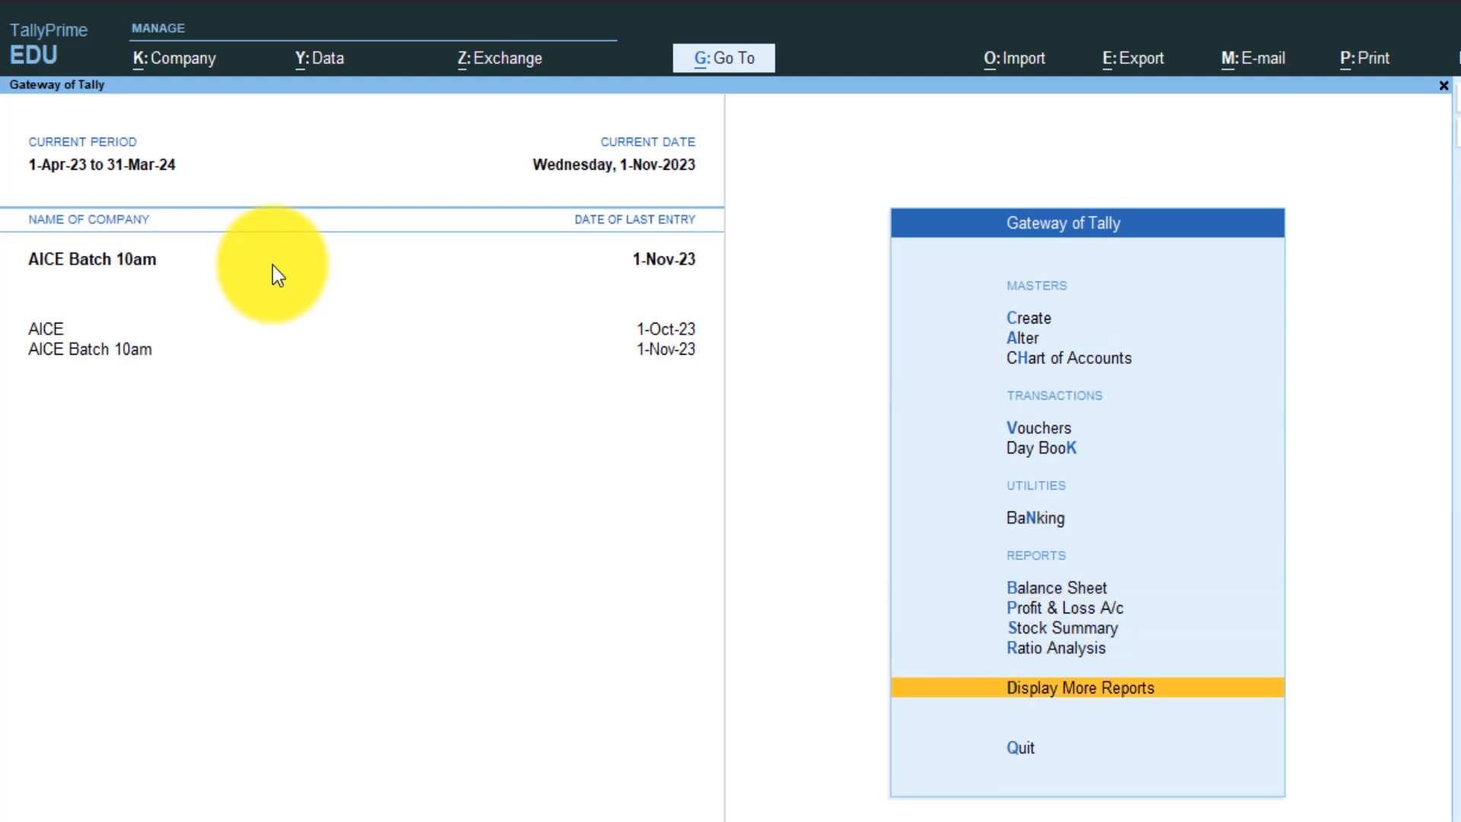
{"action": "key", "text": "Return"}
{"action": "key", "text": "Return"}
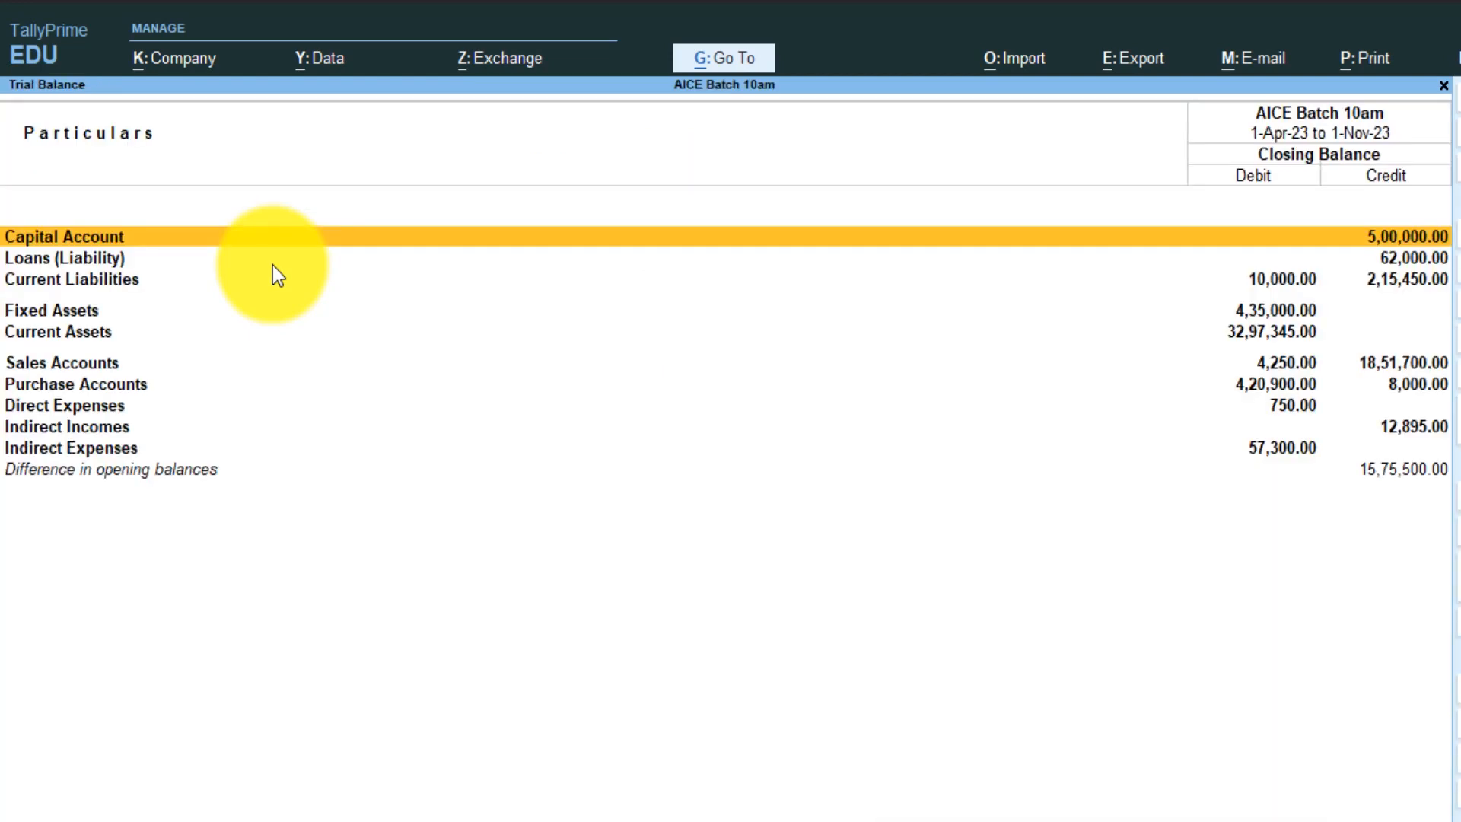
Start a new Trial Balance column for AICE Batch 10am and clear its start date, leaving the end date blank.
{"action": "key", "text": "alt+c"}
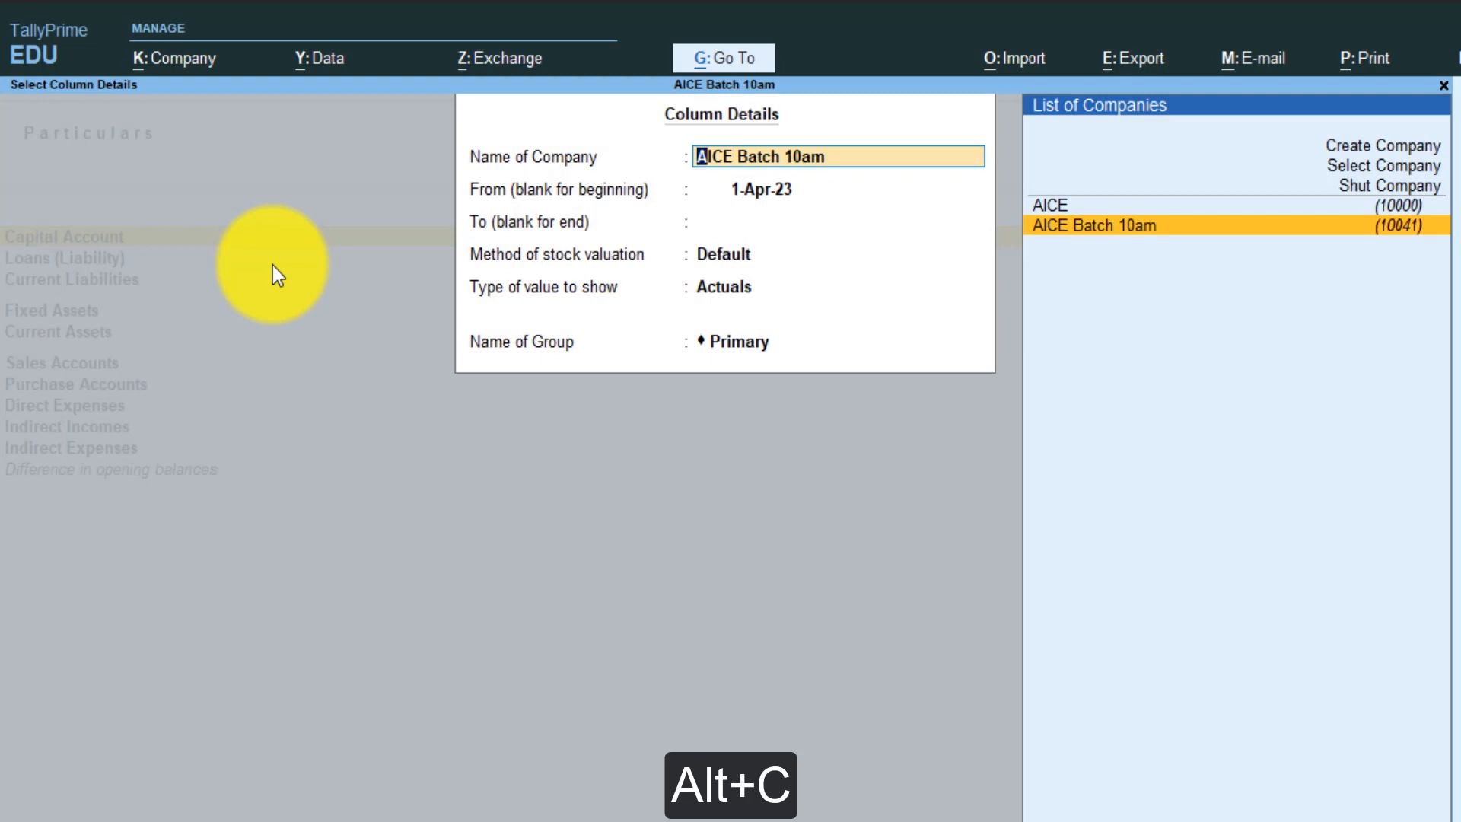
{"action": "key", "text": "Return"}
{"action": "key", "text": "Return"}
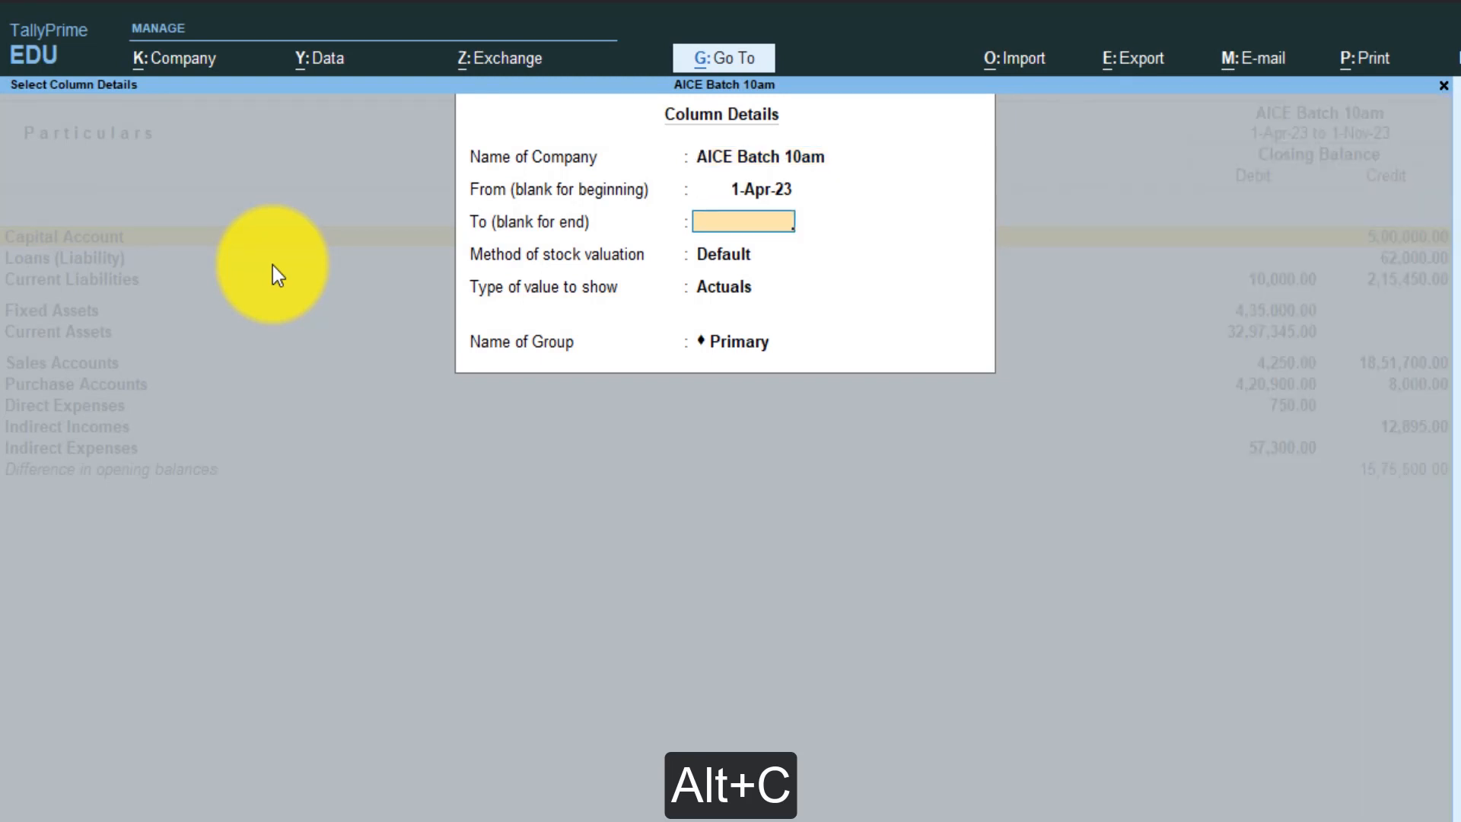
{"action": "key", "text": "BackSpace"}
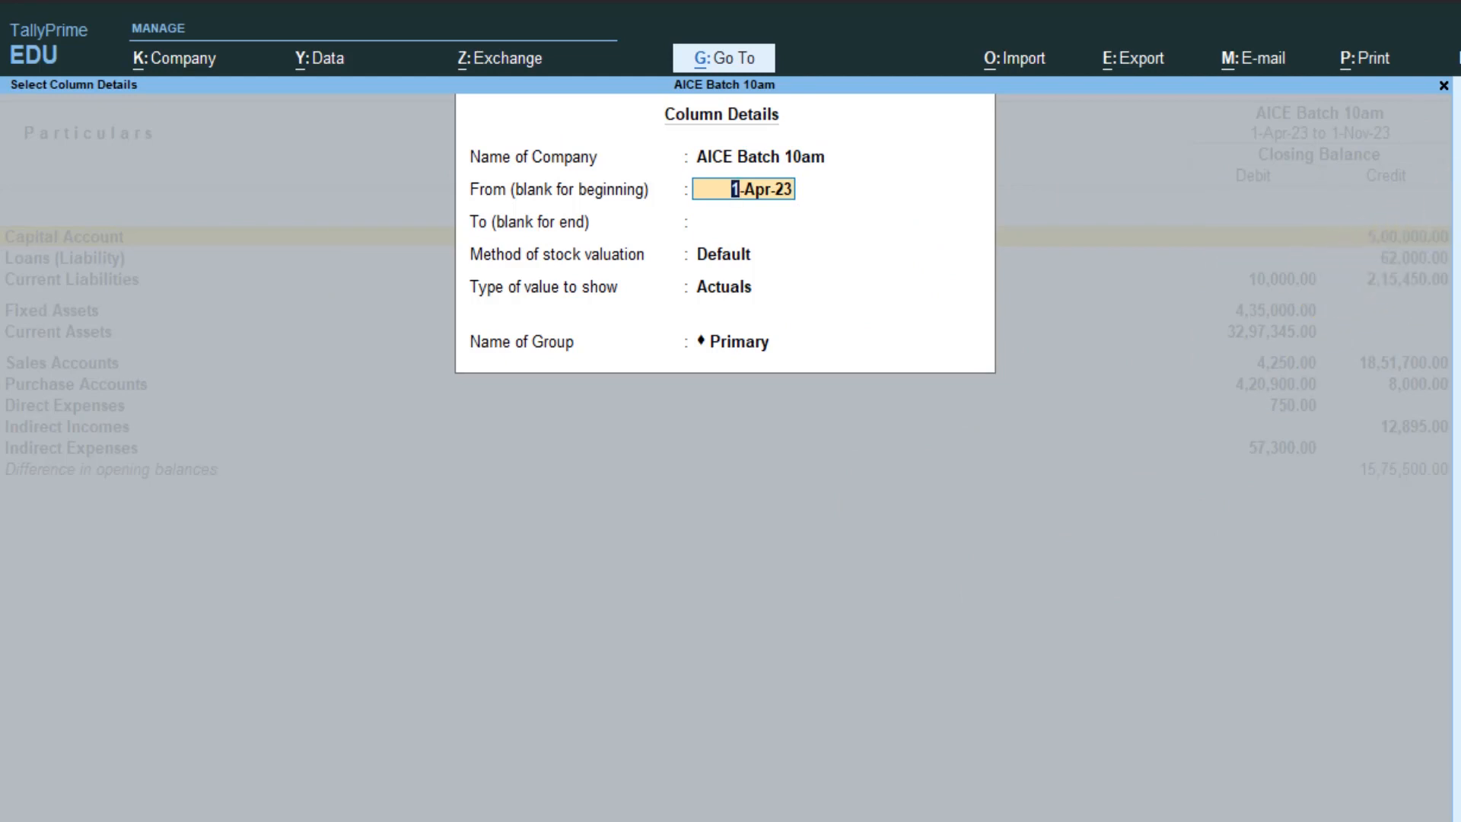
{"action": "key", "text": "BackSpace"}
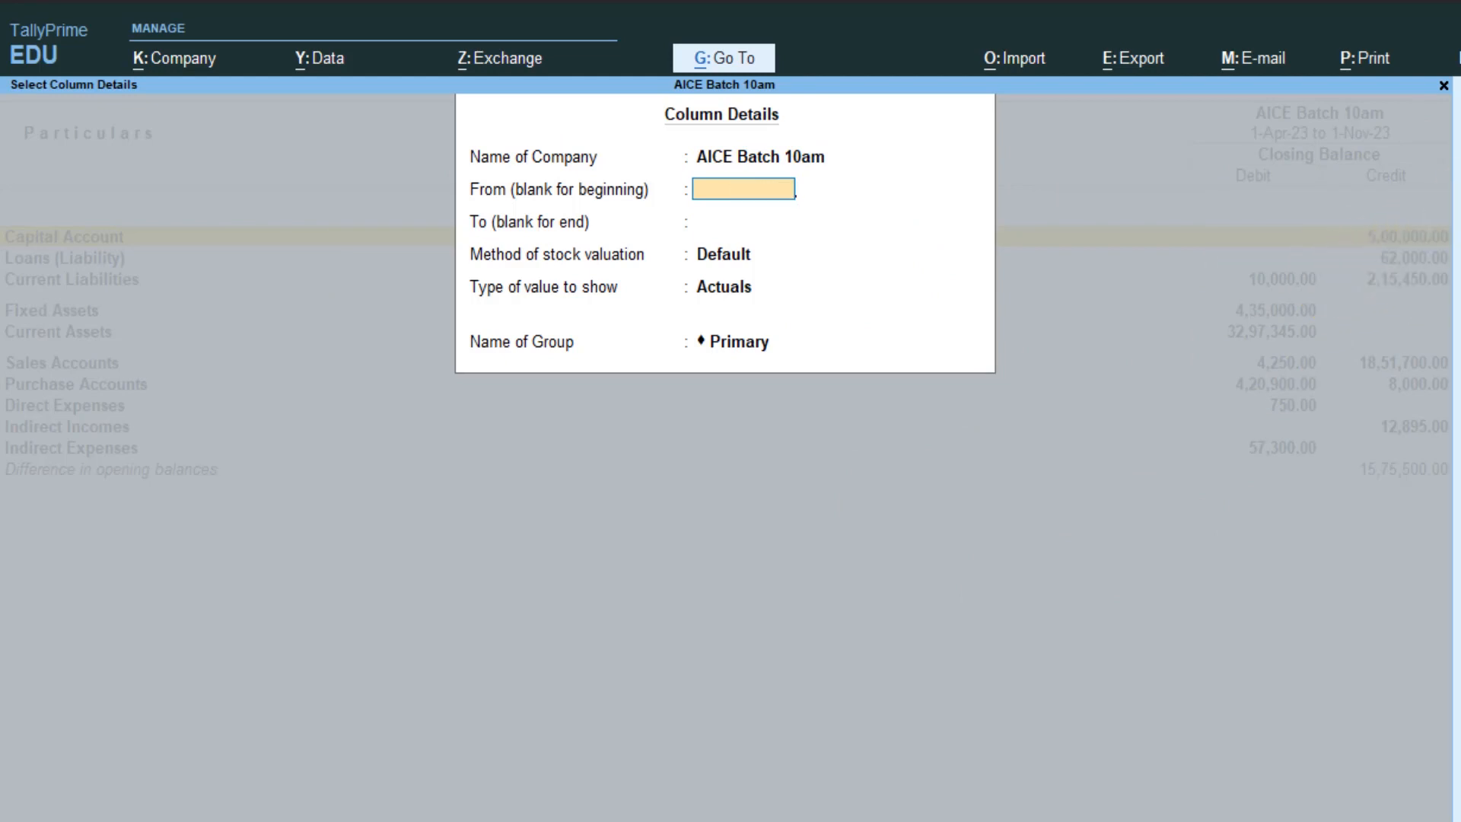